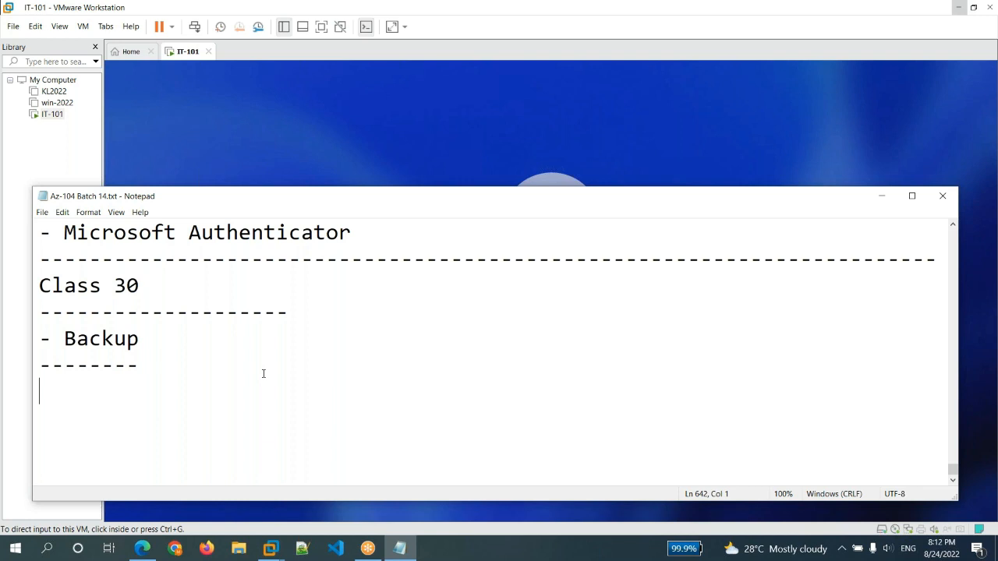
Try to sign in to the IT-101 virtual machine with the account password and dismiss the sign-in message
mouse_move(400, 548)
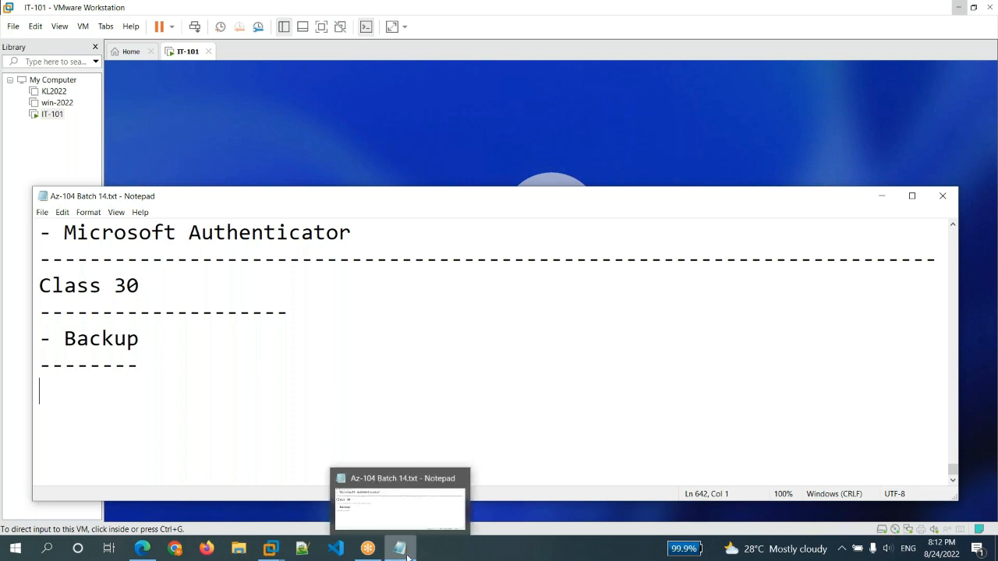
click(414, 97)
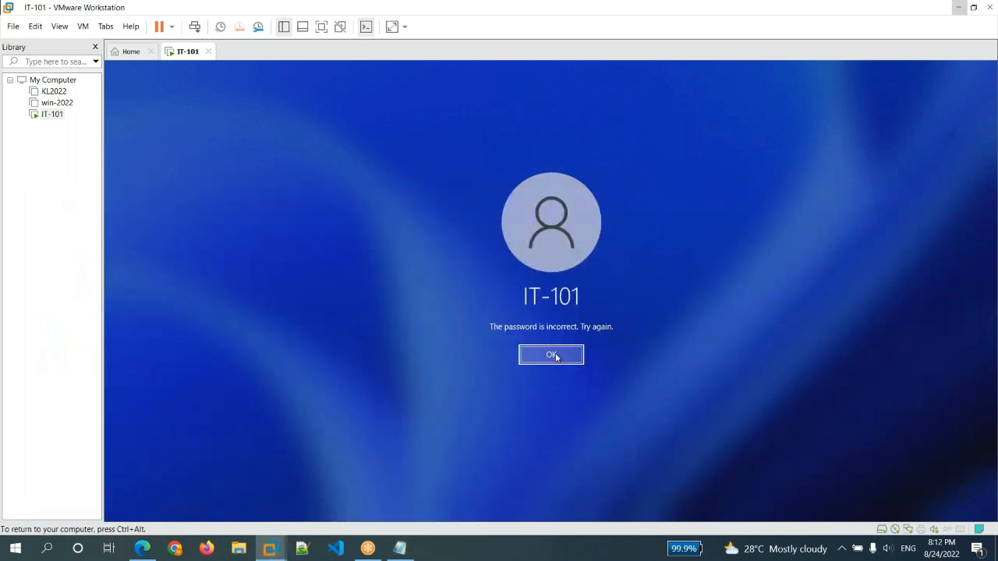
click(553, 355)
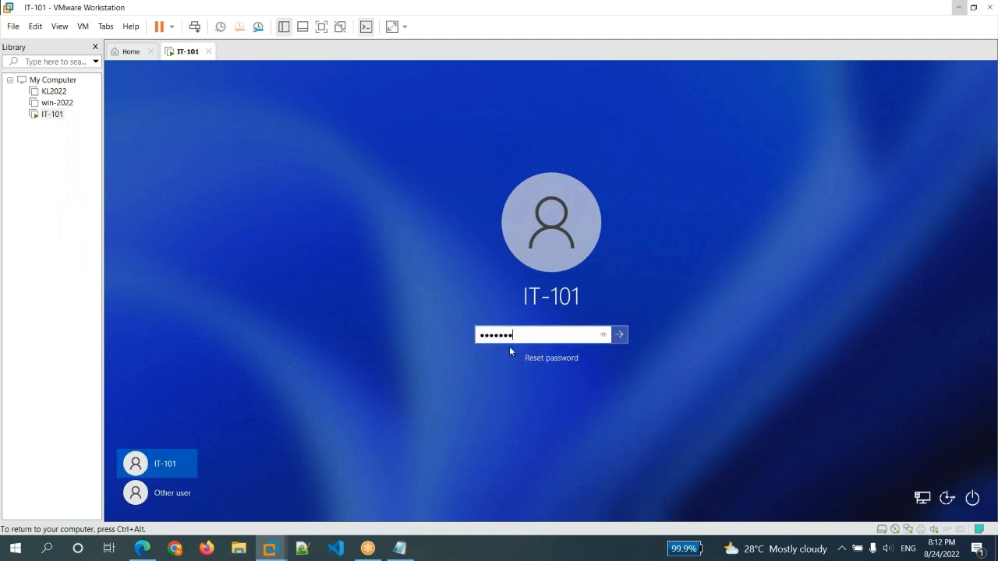
key(Return)
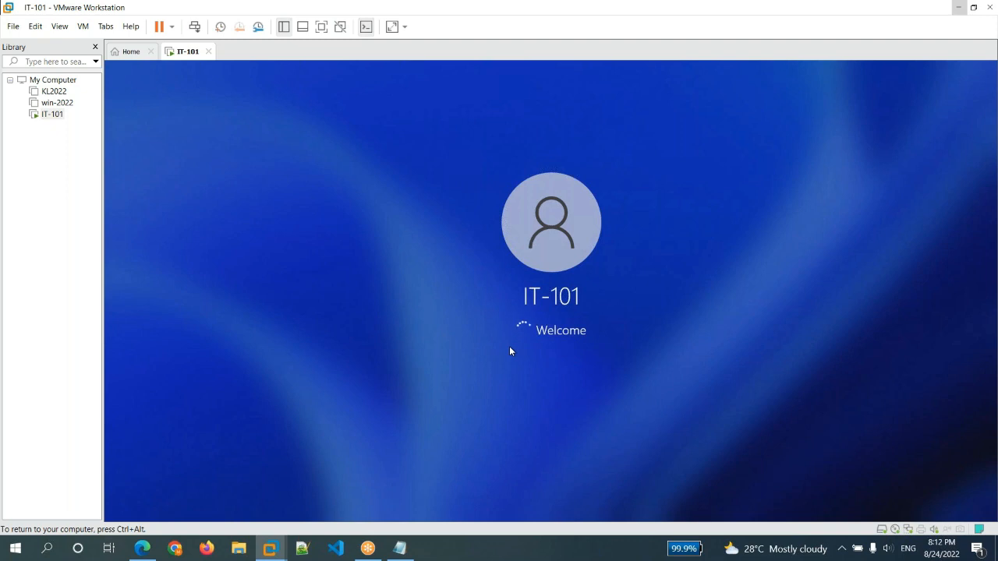
click(399, 548)
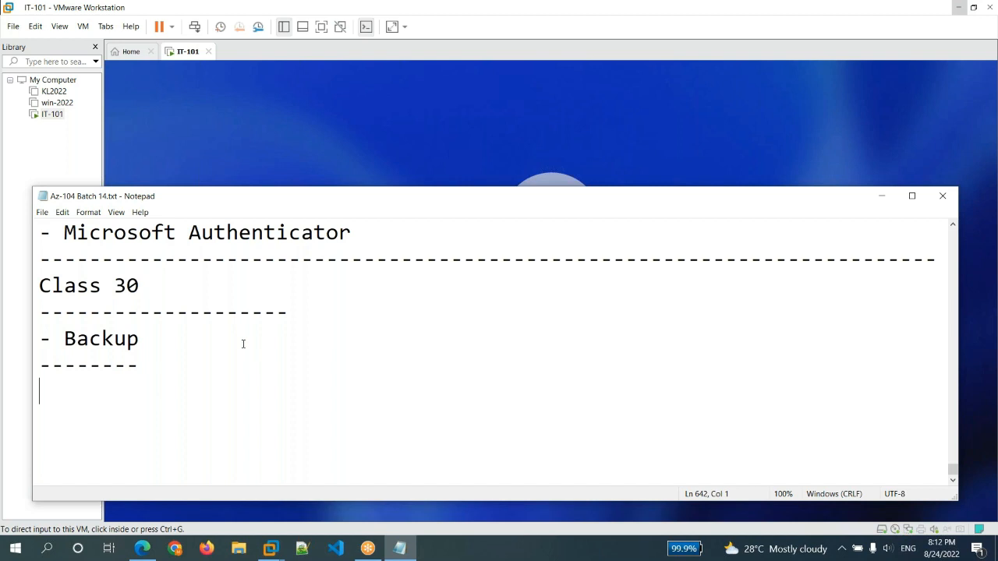
click(379, 137)
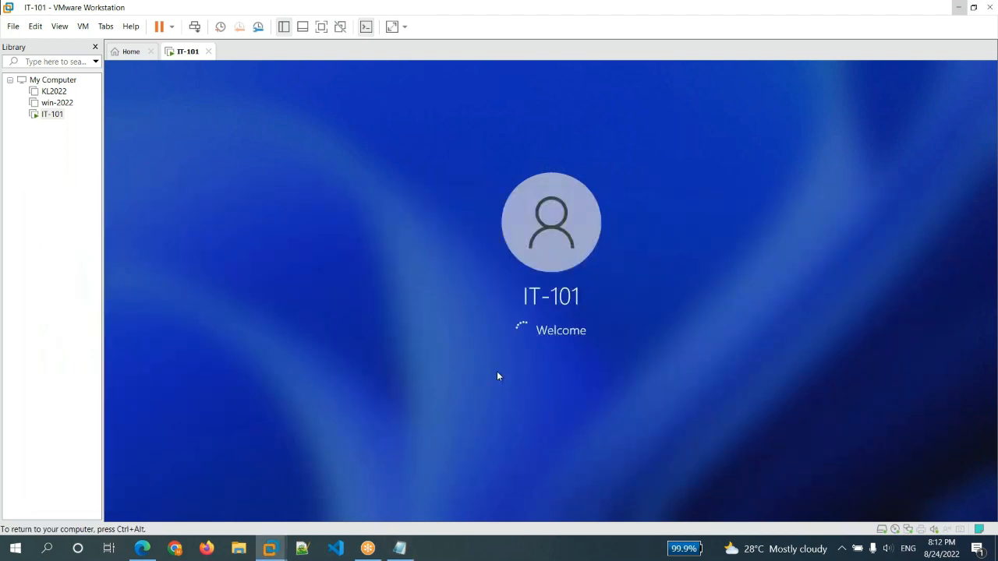
mouse_move(393, 555)
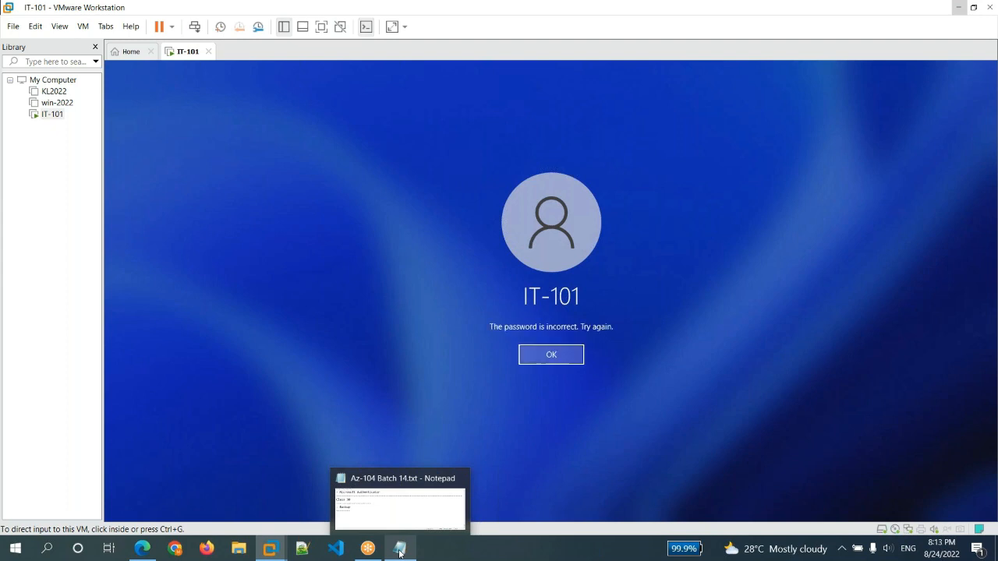
click(550, 355)
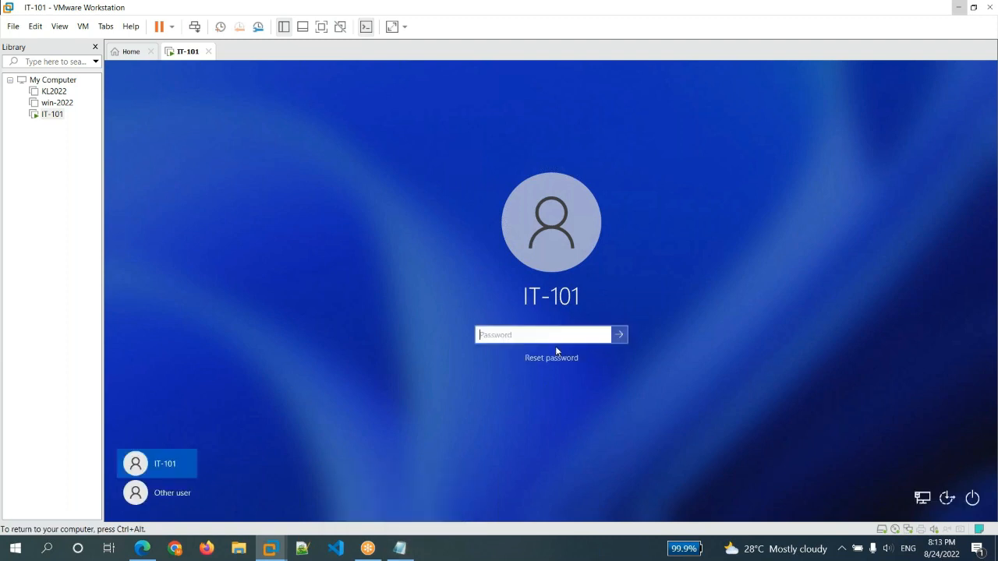
Switch to the Az-104 Batch 14.txt notes in Notepad and add "- Physical to Cloud" under the Backup heading
click(403, 549)
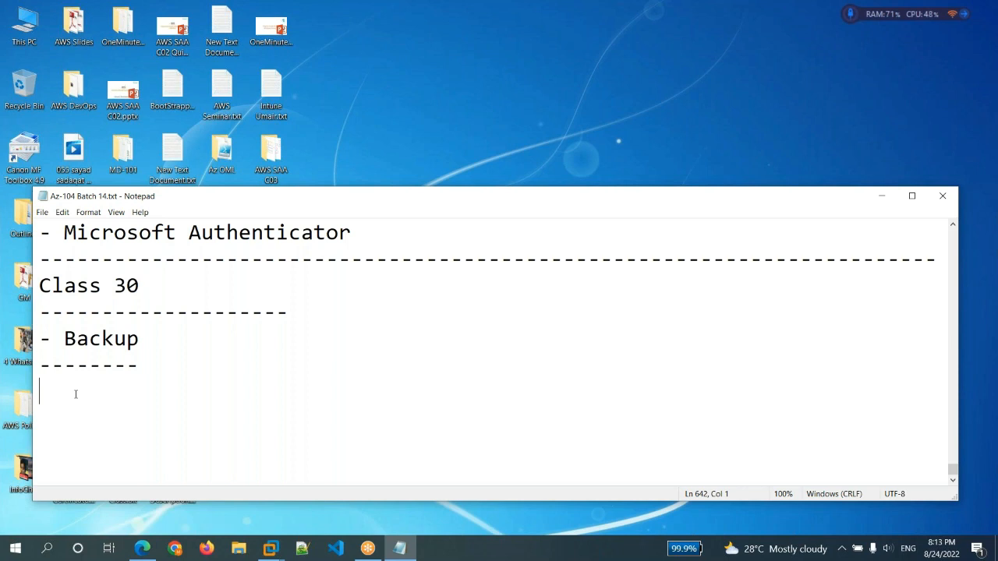
text(- )
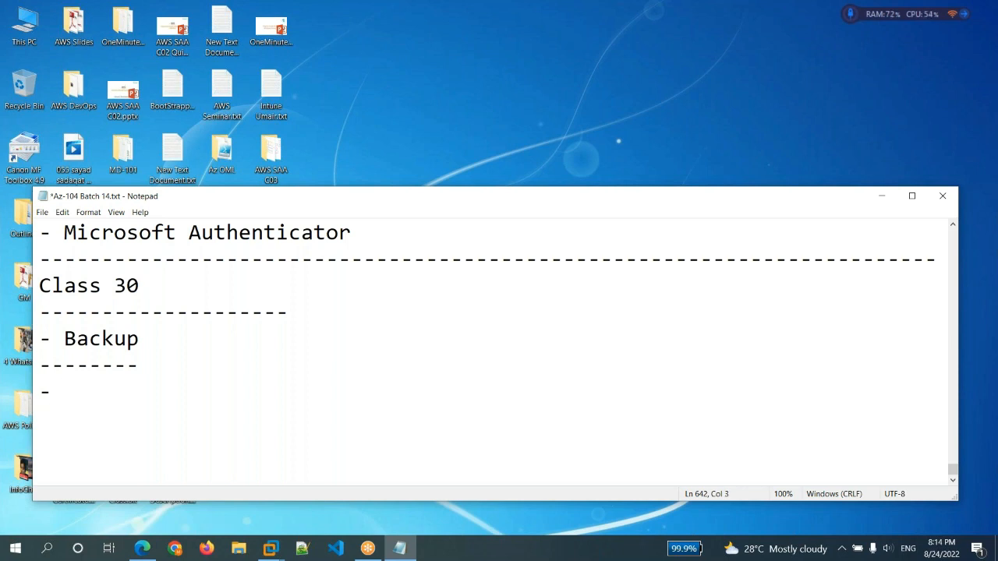
text(Physical )
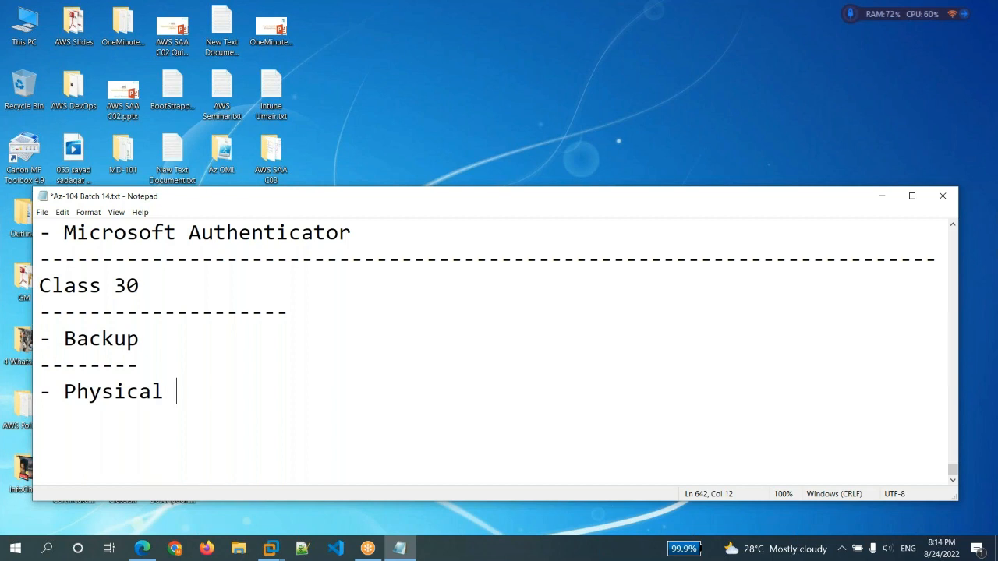
text(to Cloud)
key(Return)
Add the line "- Cloud to Cloud" below the Physical to Cloud entry in the notes
text(- )
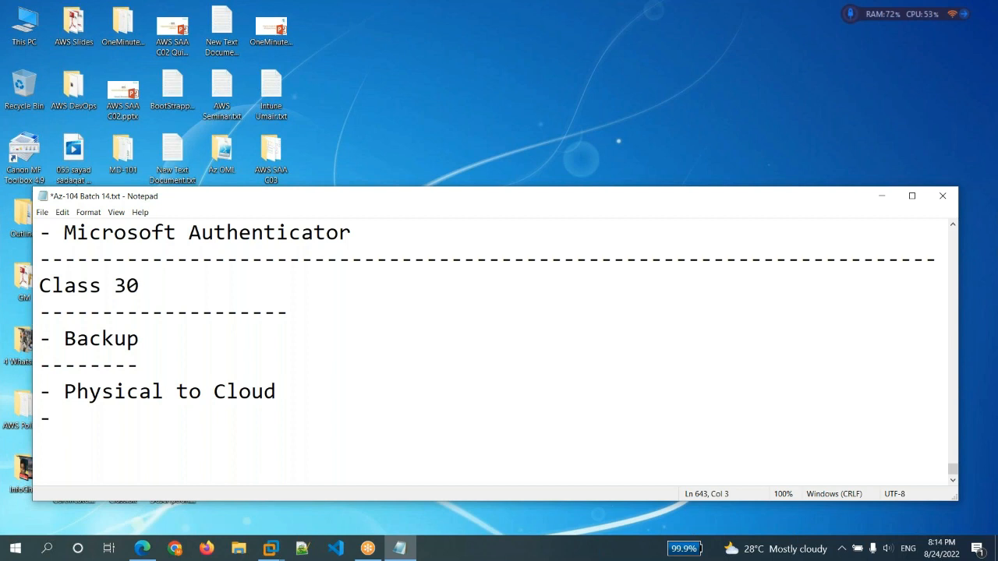
text(Cloud)
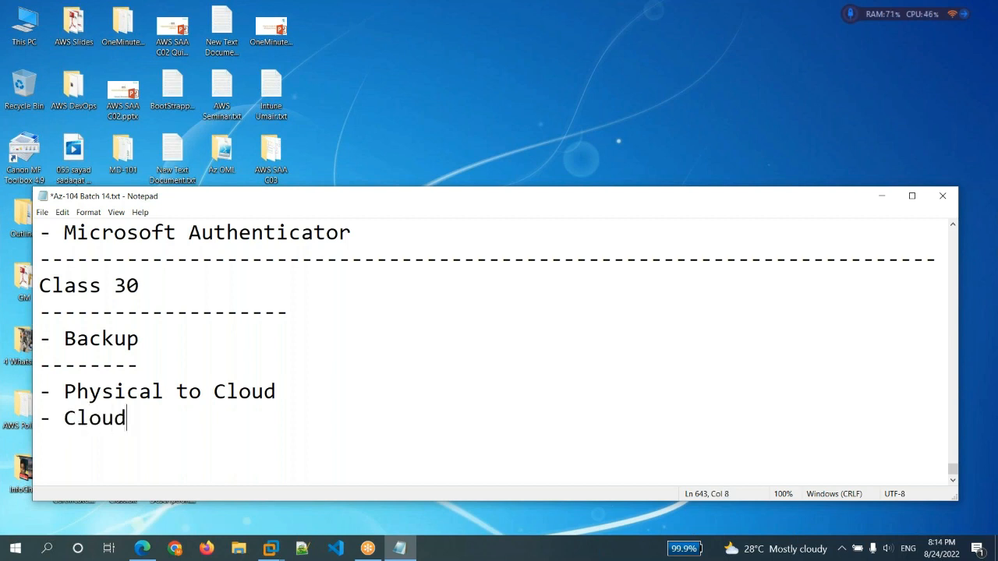
text( to Cloud)
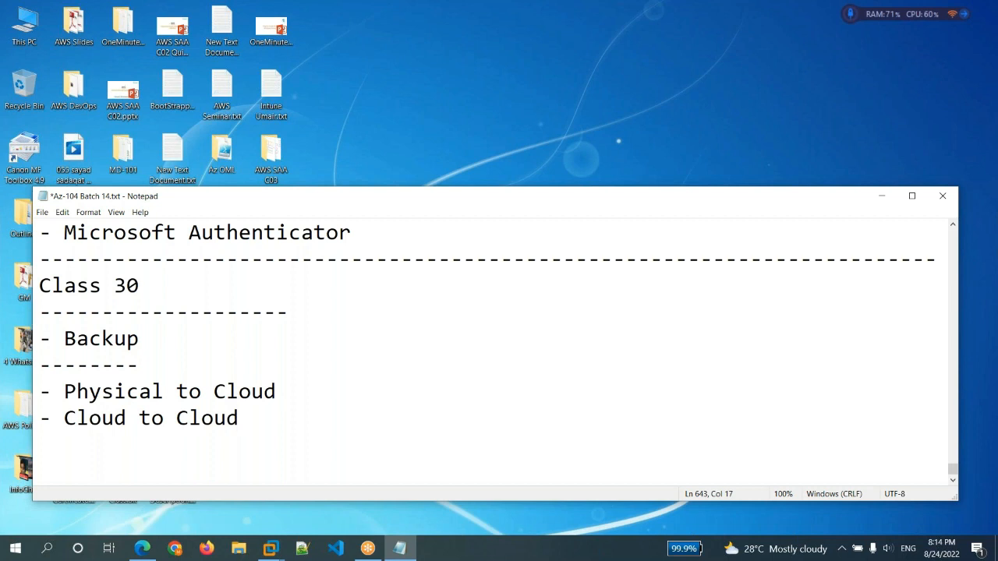
key(Return)
drag(60, 419, 247, 431)
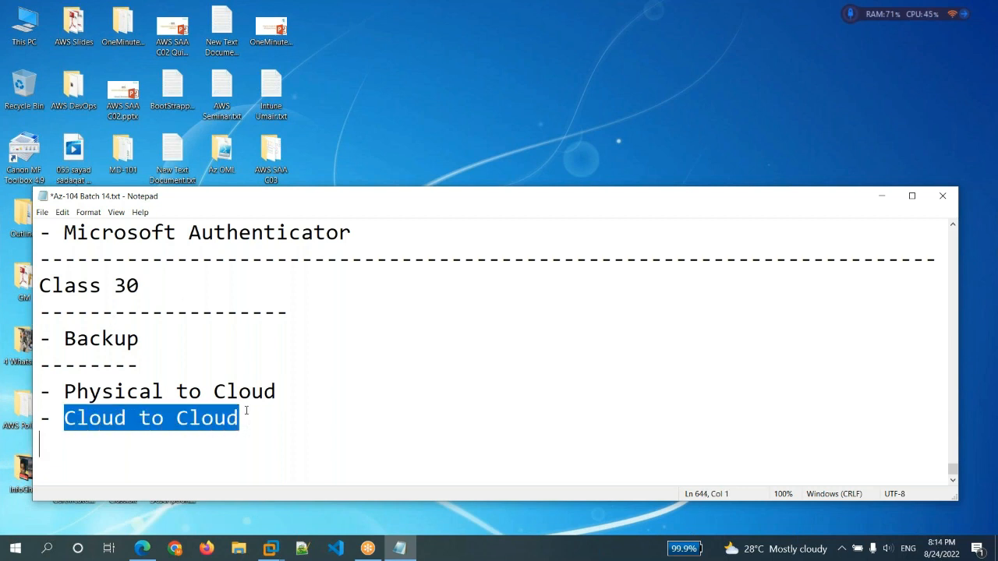
click(250, 423)
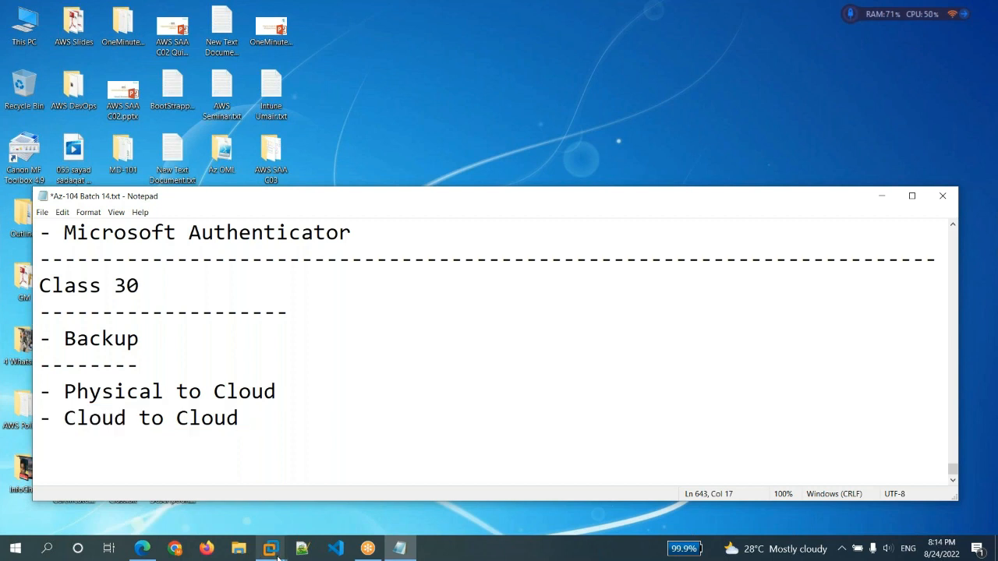
Leave a blank line after the Cloud to Cloud entry and add "- Recovery Service Vault" to the notes
mouse_move(270, 548)
mouse_move(349, 496)
key(Return)
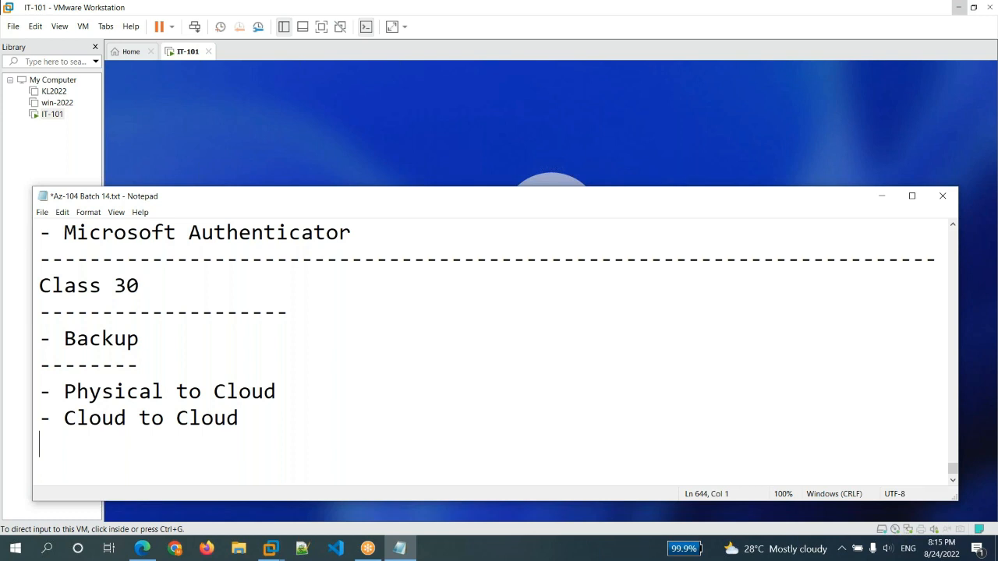
key(Return)
text(-)
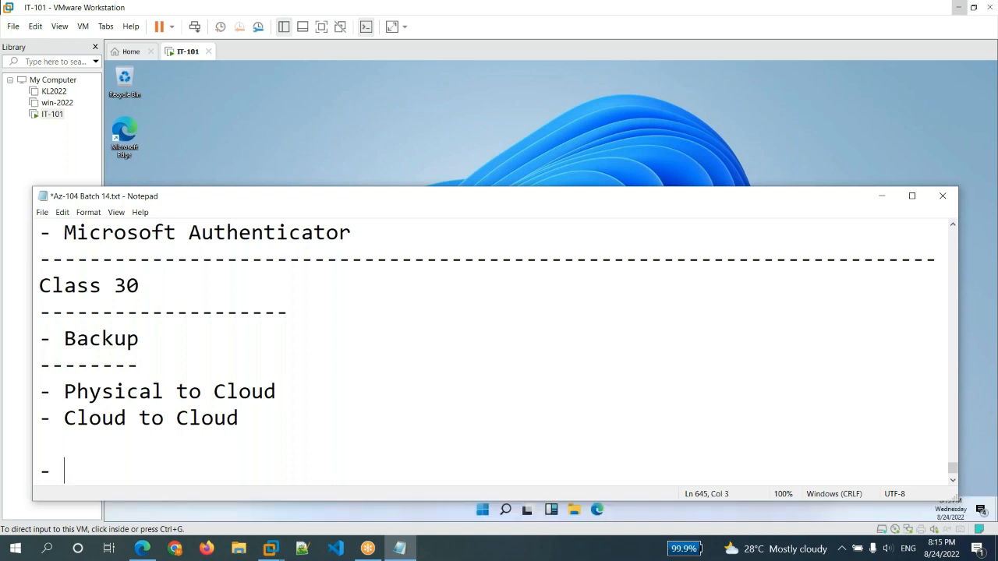
text(Recovery Service Vault)
key(Return)
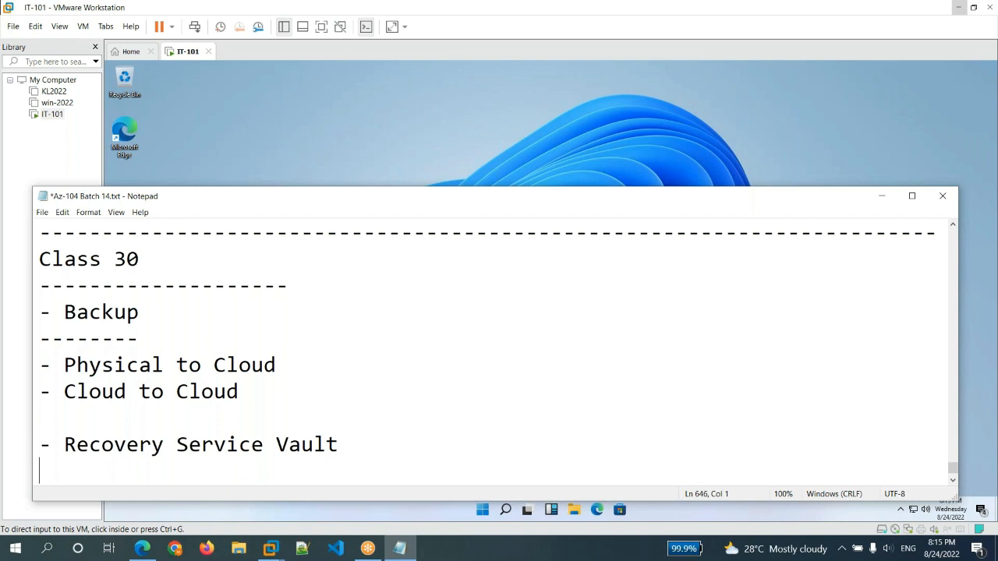
Switch to the IT-101 virtual machine and create a folder named Important Data on Local Disk (C:)
click(380, 165)
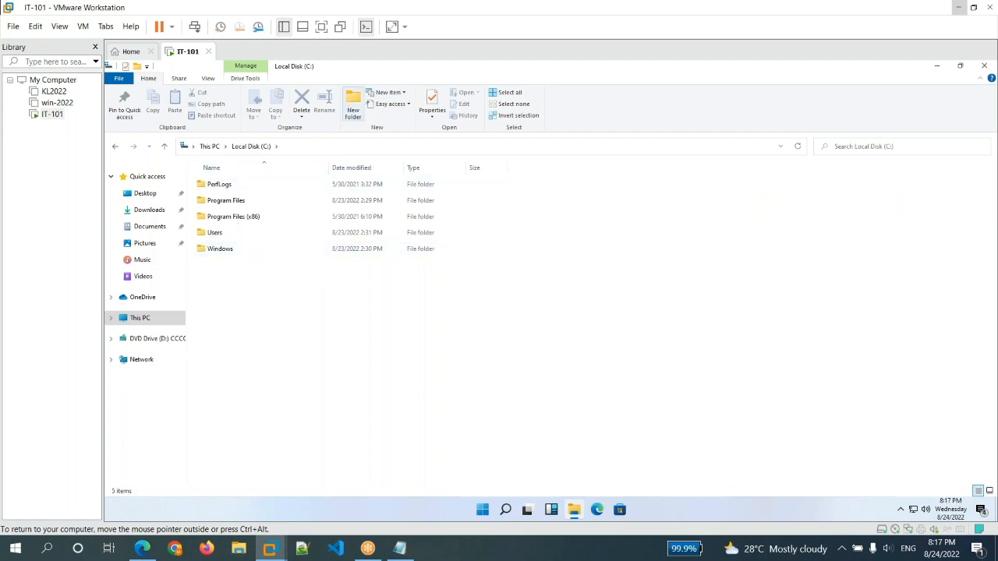
click(353, 104)
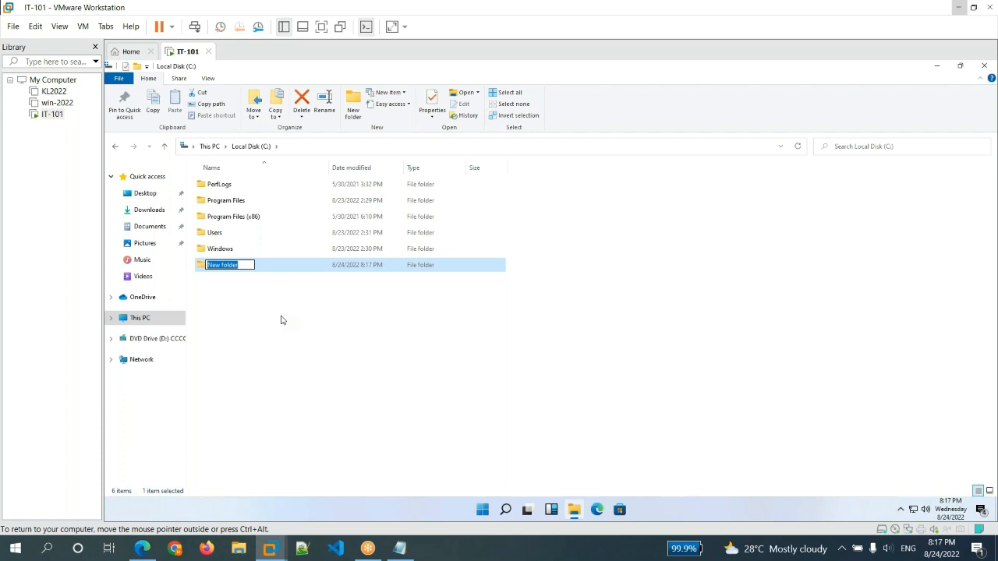
text(Important Data)
key(Return)
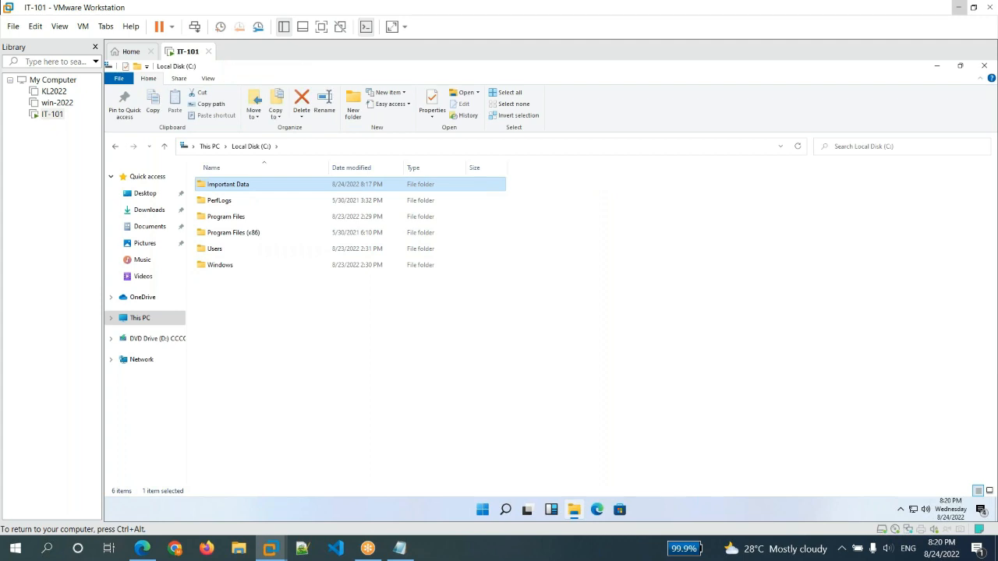
Open the Important Data folder and create two subfolders named Confidential Data and Server Backup
key(Return)
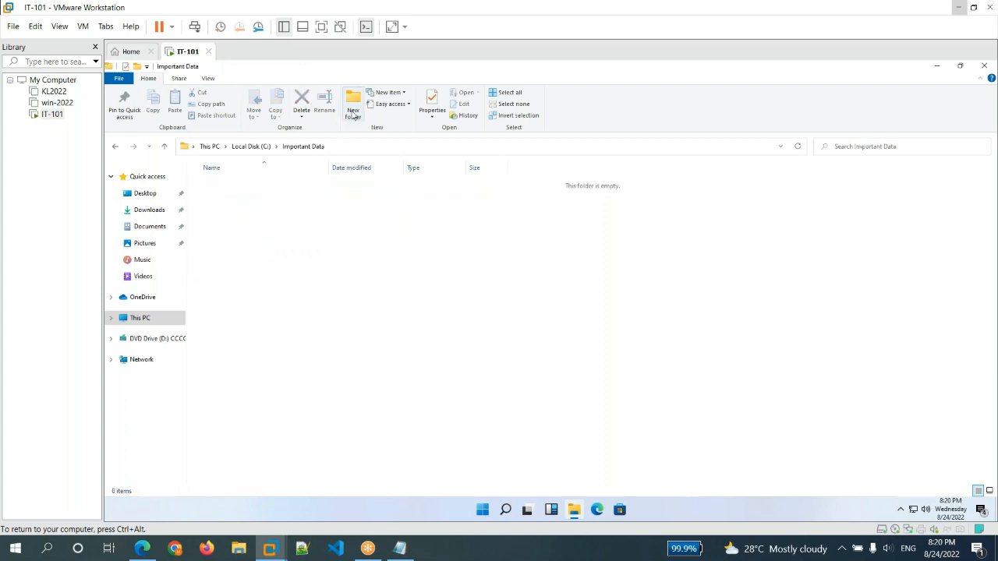
click(353, 105)
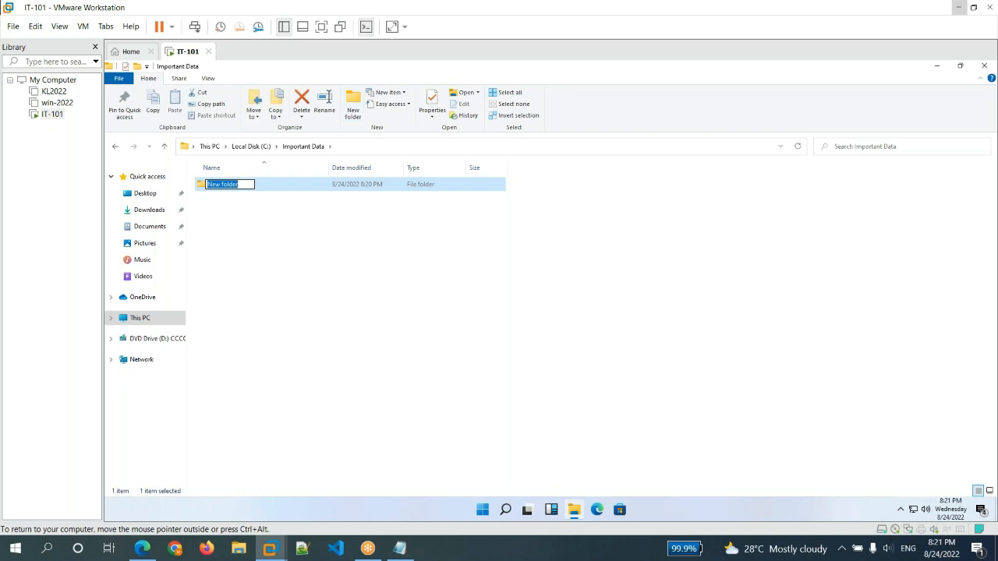
text(Confidential Data)
click(353, 105)
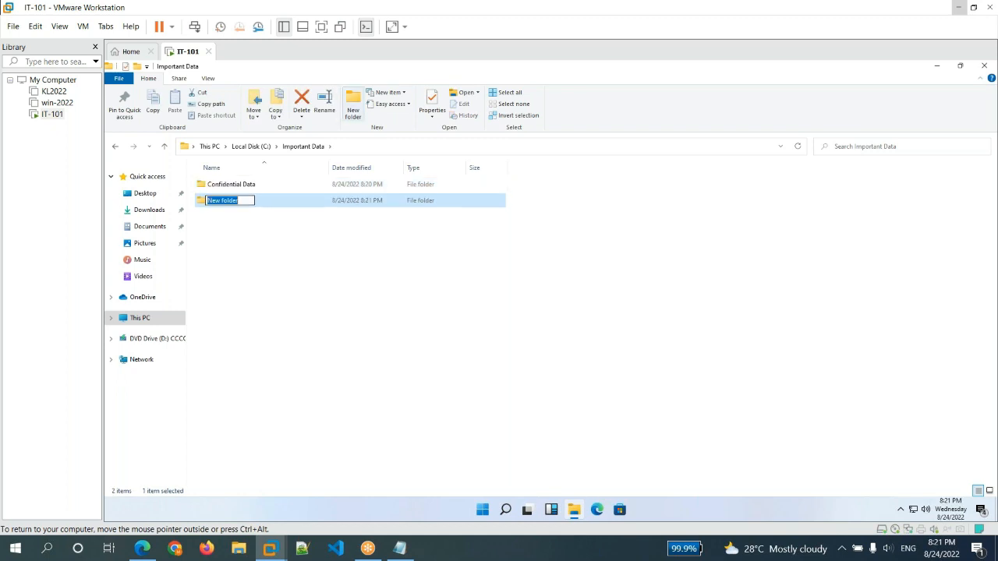
text(Server Backup)
key(Return)
Open the Server Backup folder and create empty text documents named Jan, Feb, Mar and Apr
double_click(285, 202)
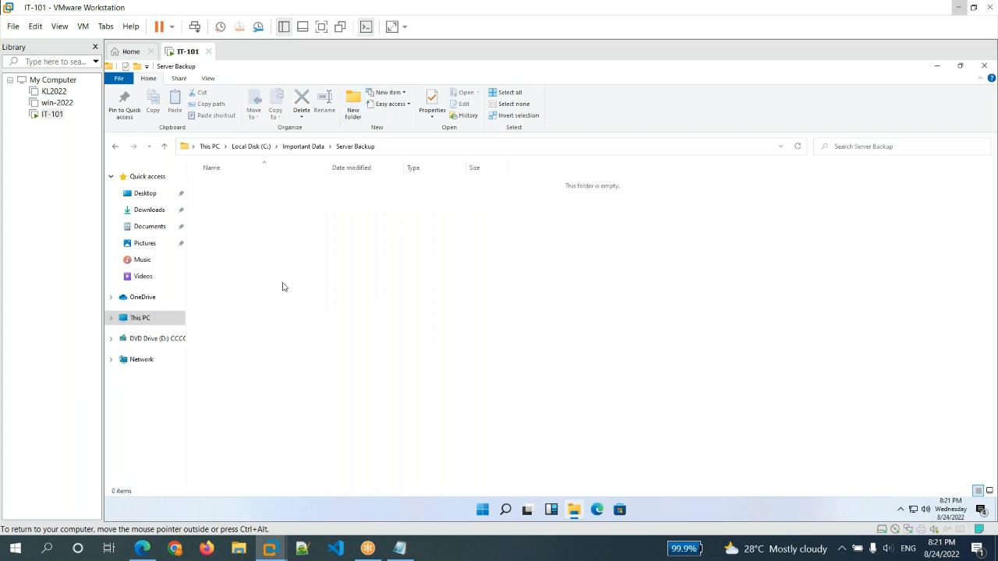
text(test)
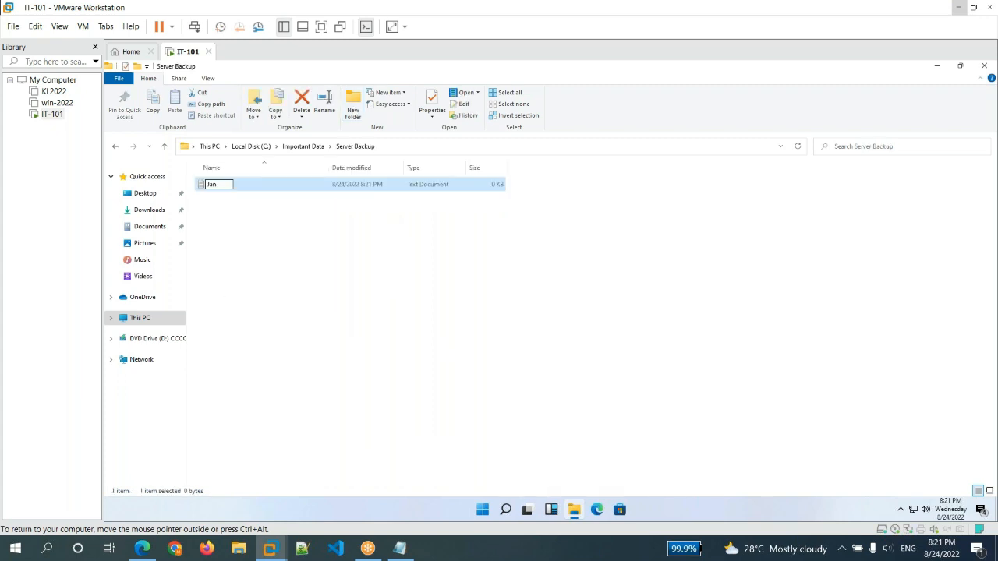
key(Return)
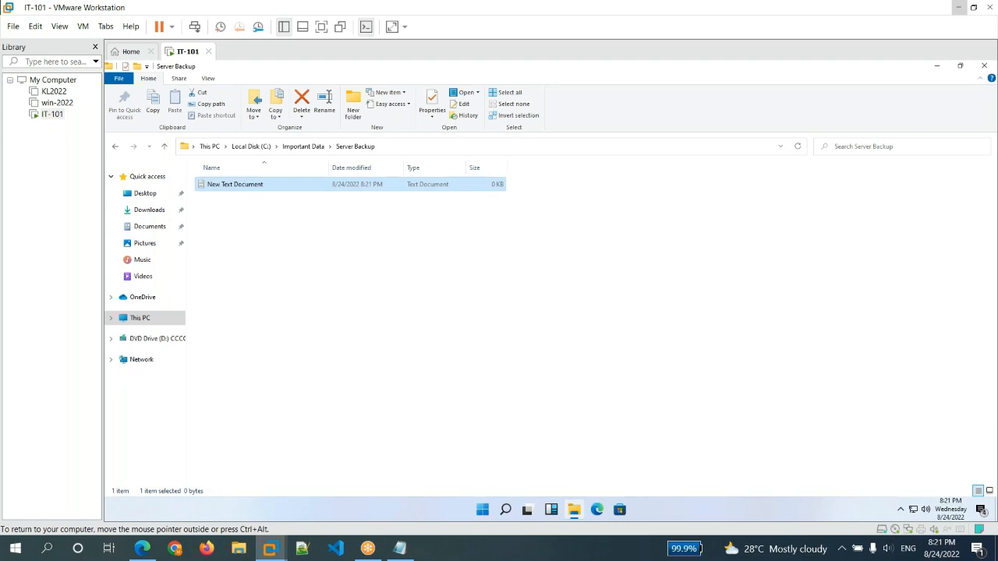
text(Bef)
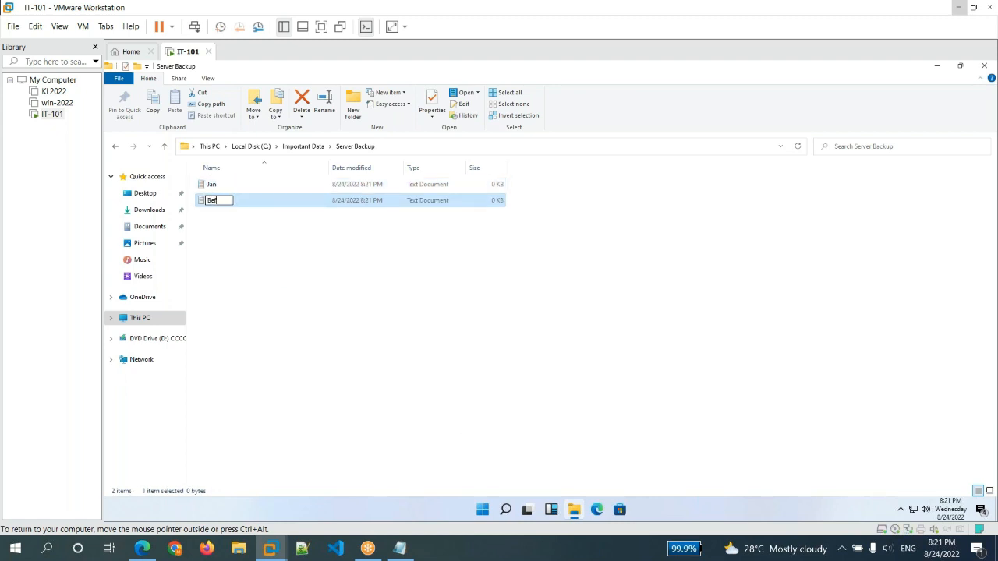
right_click(246, 281)
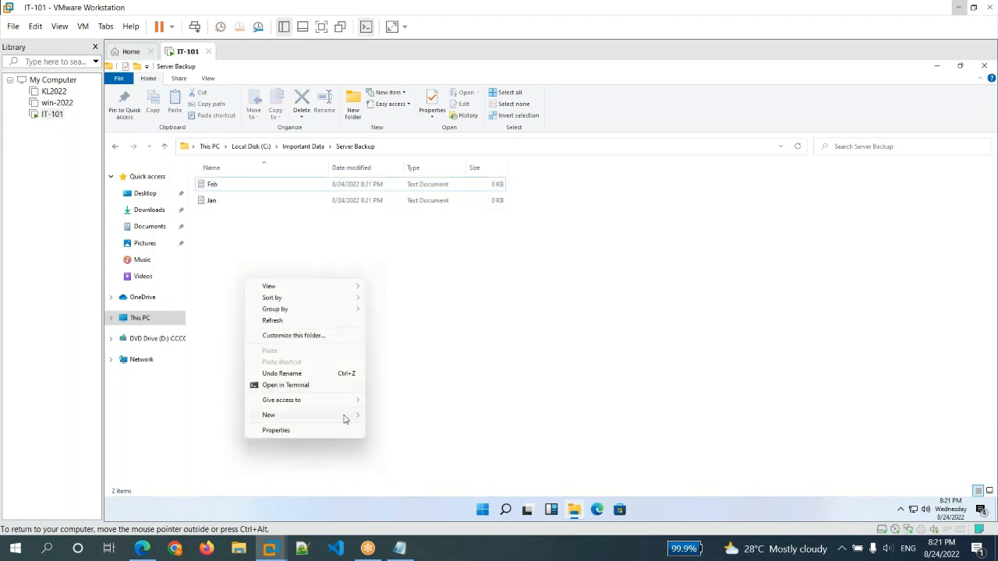
mouse_move(344, 418)
click(416, 455)
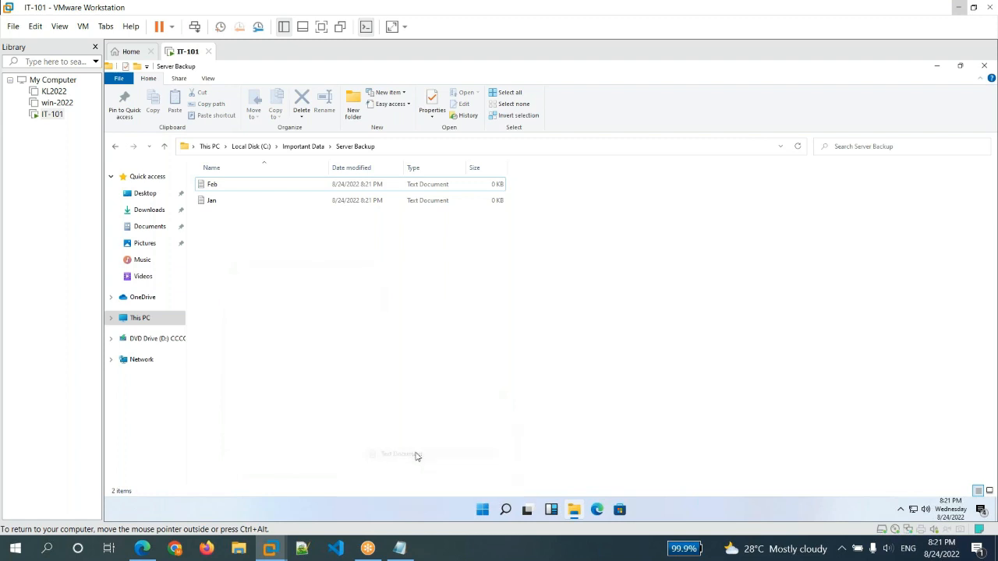
text(M)
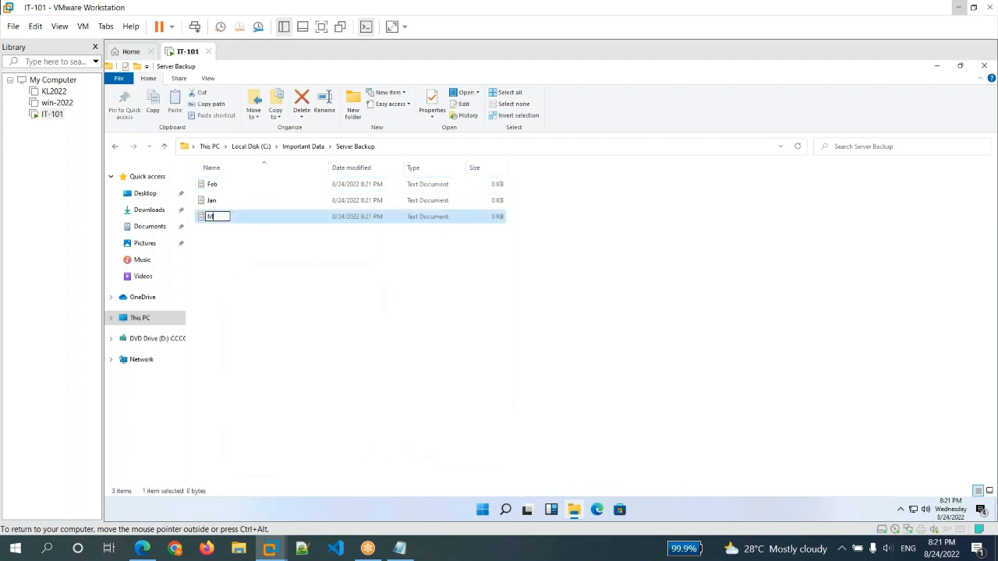
text(ar)
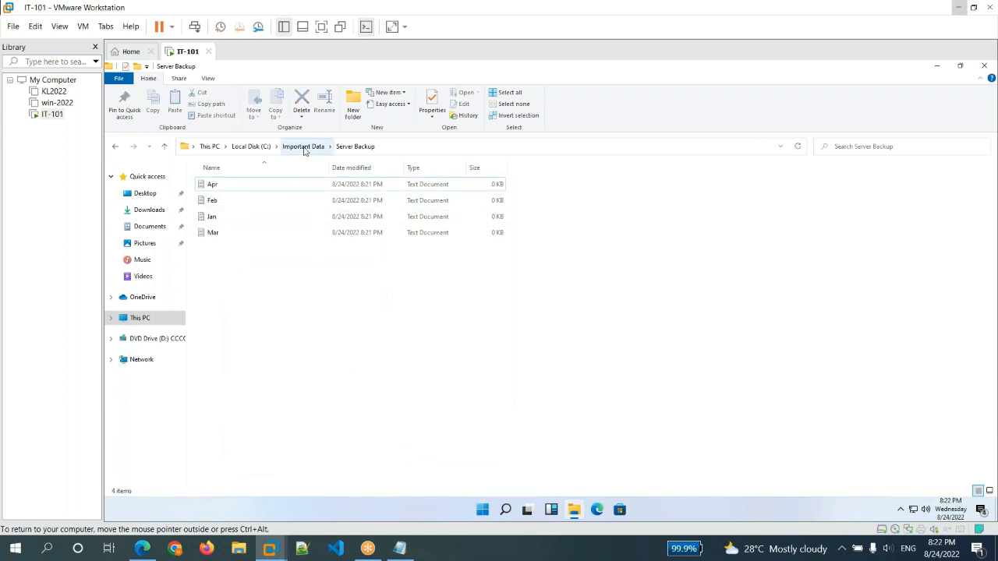
Go back to Important Data, open the Confidential Data folder and create a text document named 1
click(304, 147)
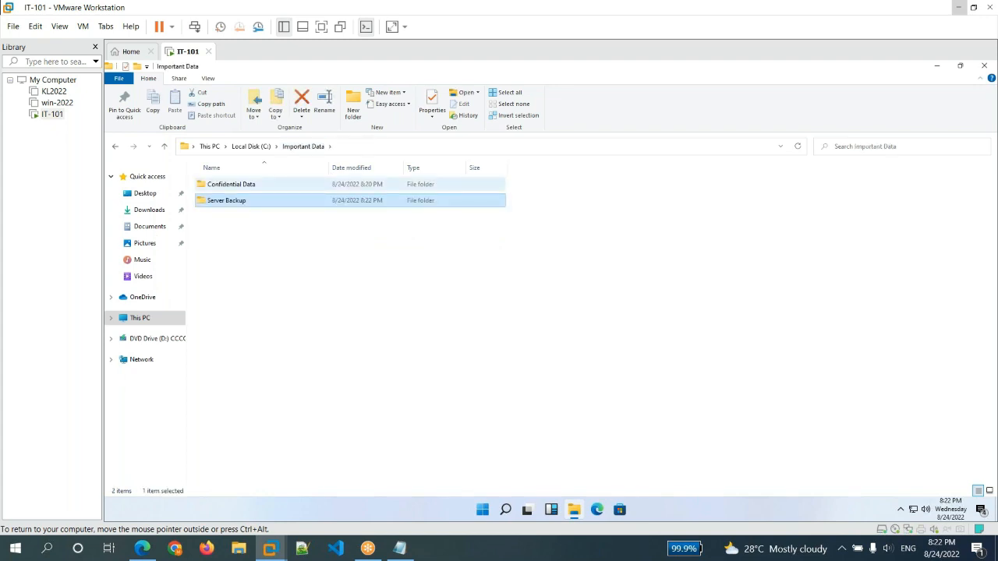
click(232, 184)
double_click(232, 185)
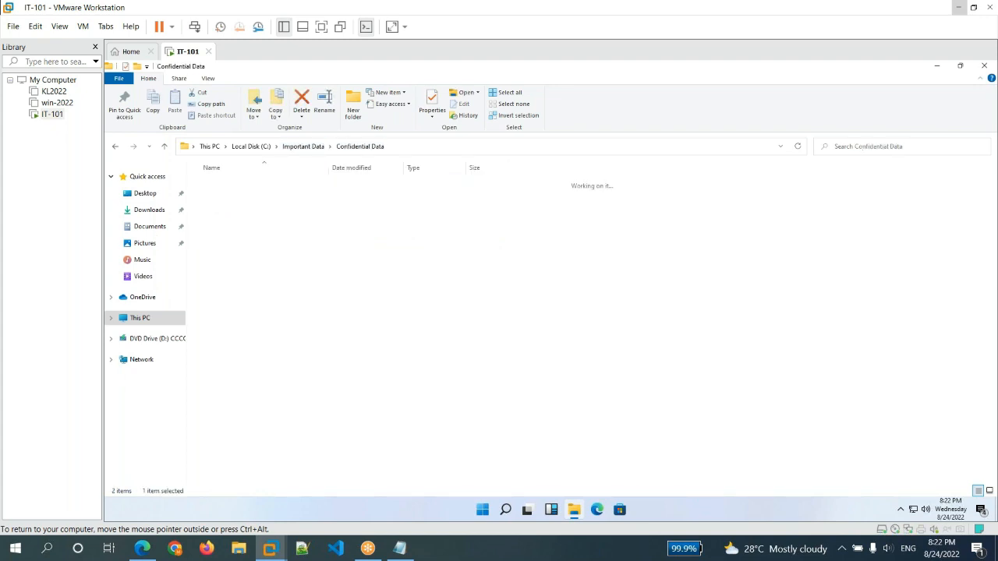
text(1)
key(Return)
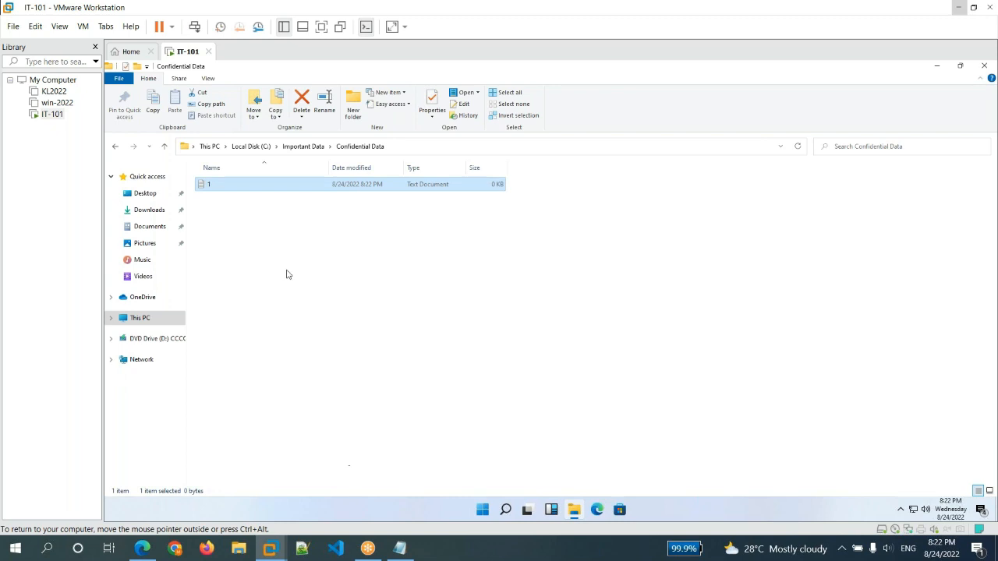
Create a compressed (zipped) folder named data in the Confidential Data folder
click(387, 397)
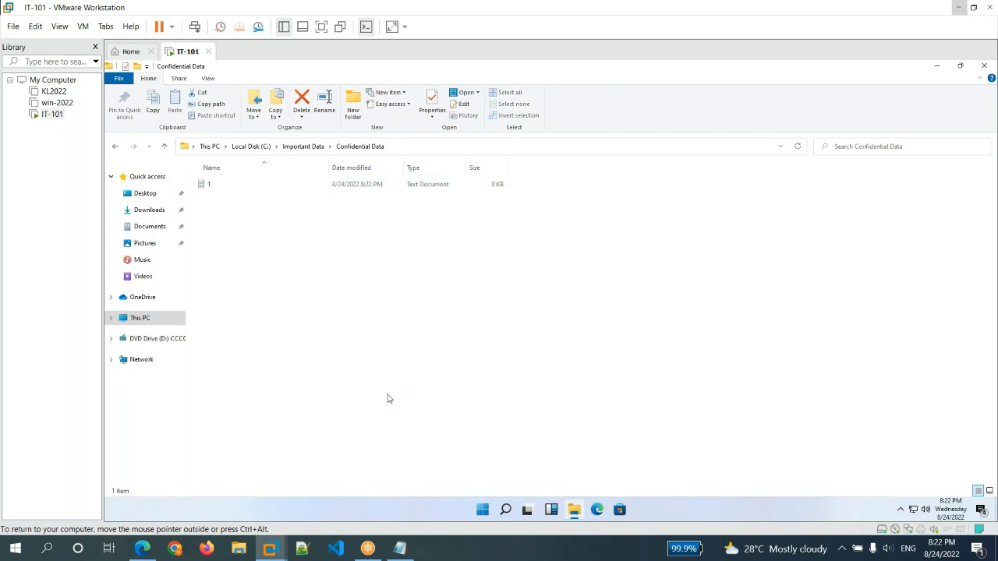
right_click(389, 398)
mouse_move(390, 417)
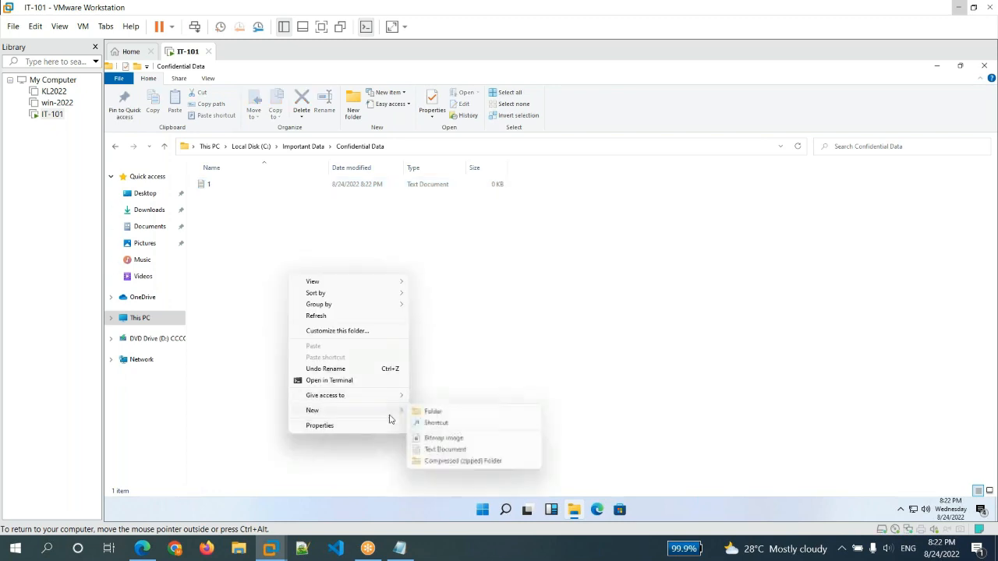
click(469, 460)
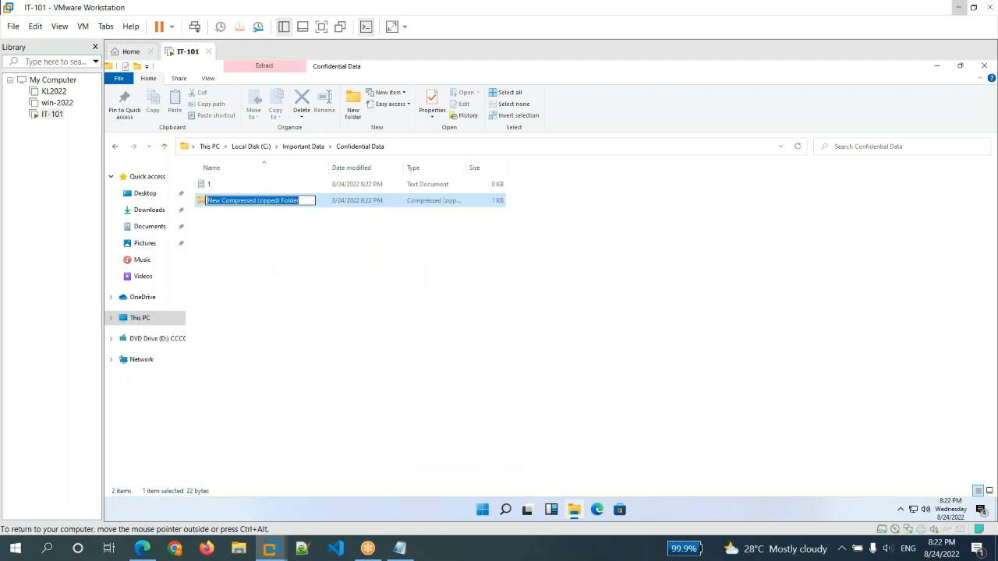
text(data)
key(Return)
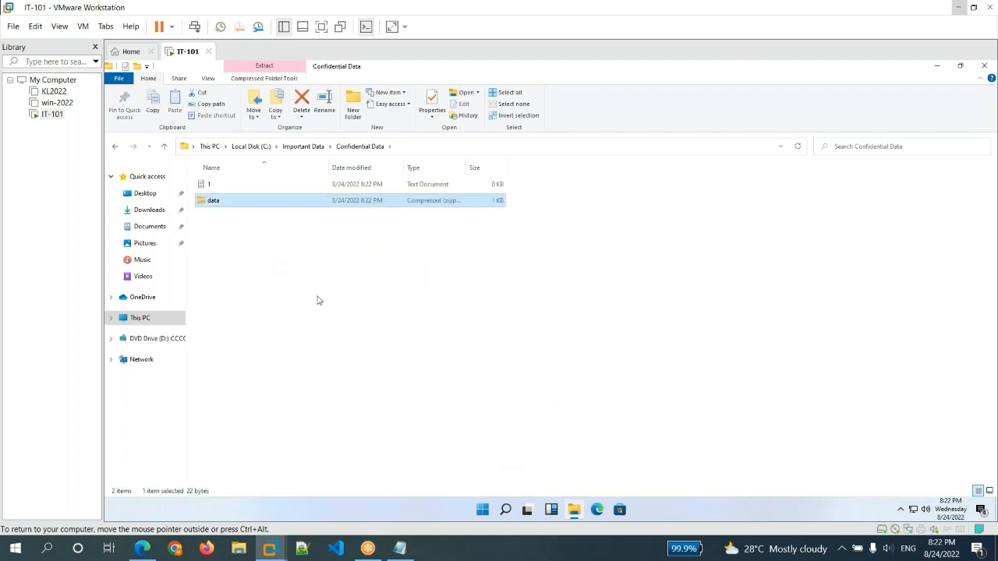
Create a bitmap image named image in the Confidential Data folder
click(331, 287)
right_click(331, 287)
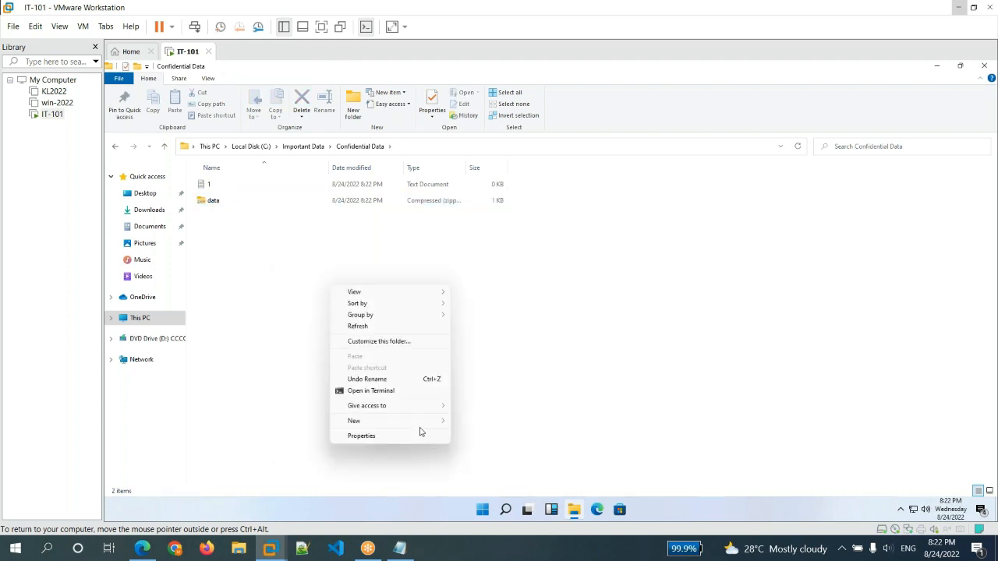
mouse_move(427, 424)
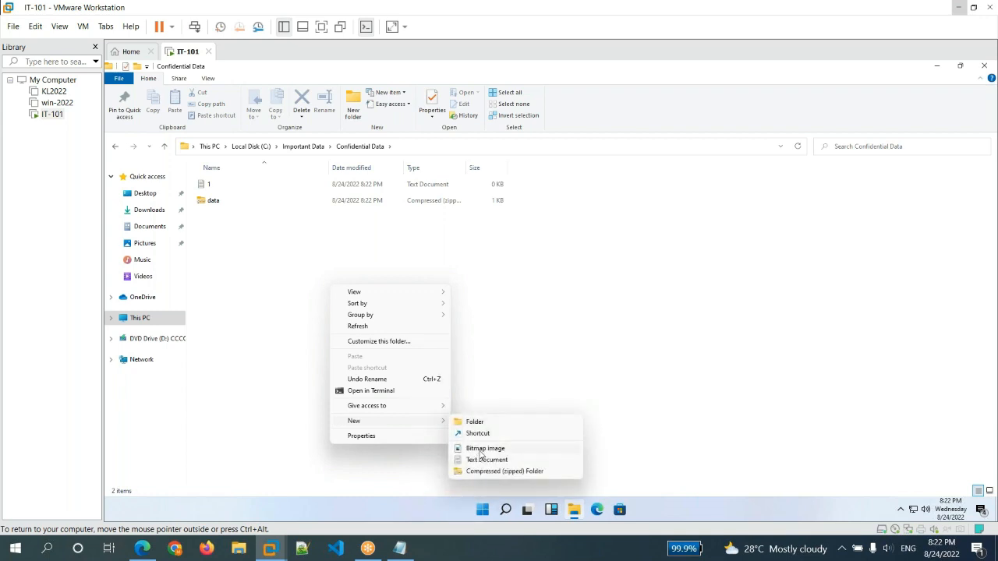
click(480, 450)
text(image)
key(Return)
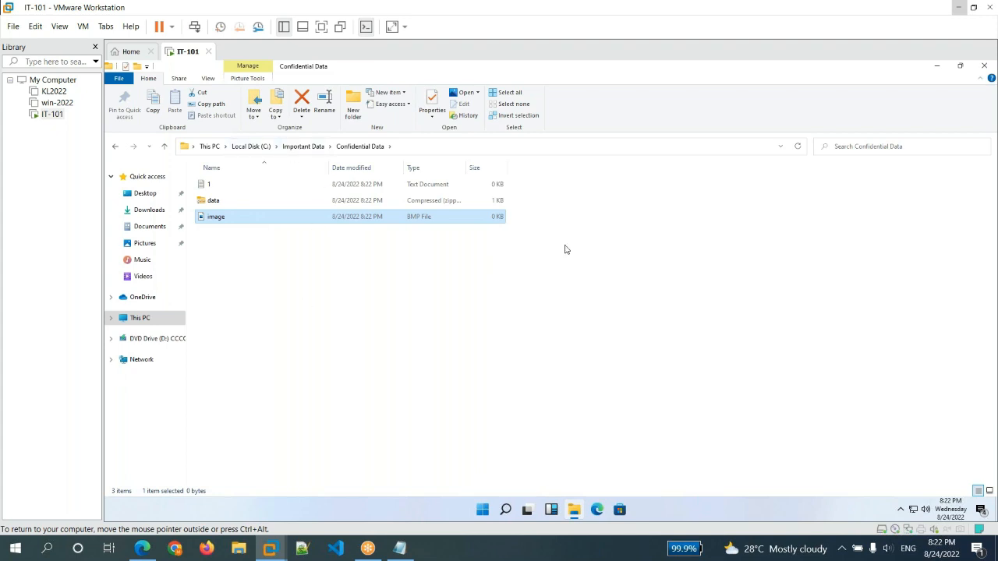
Minimize the Confidential Data window and go to portal.azure.com in the IT-101 virtual machine's Edge browser
click(937, 67)
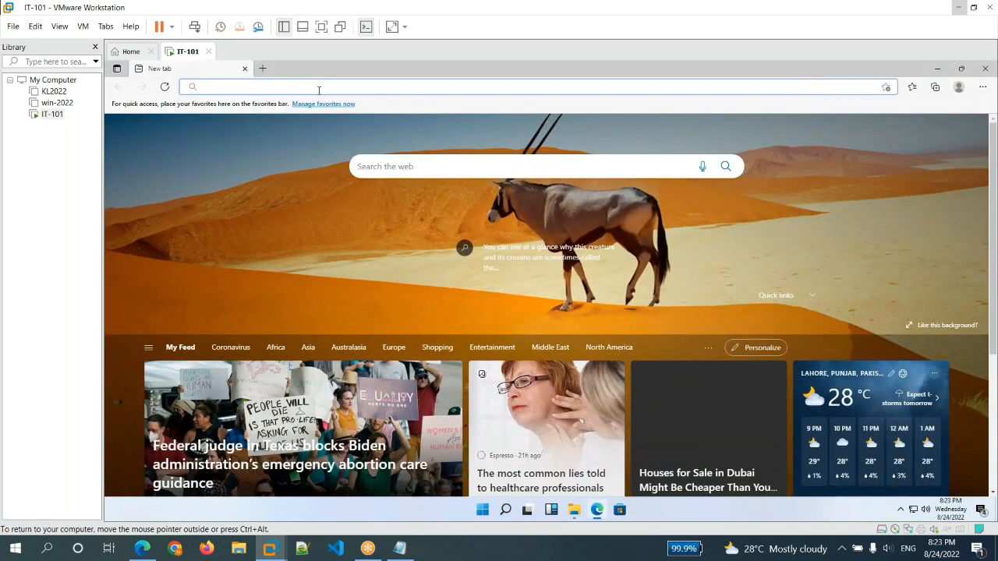
text(portal.azure.com)
key(Return)
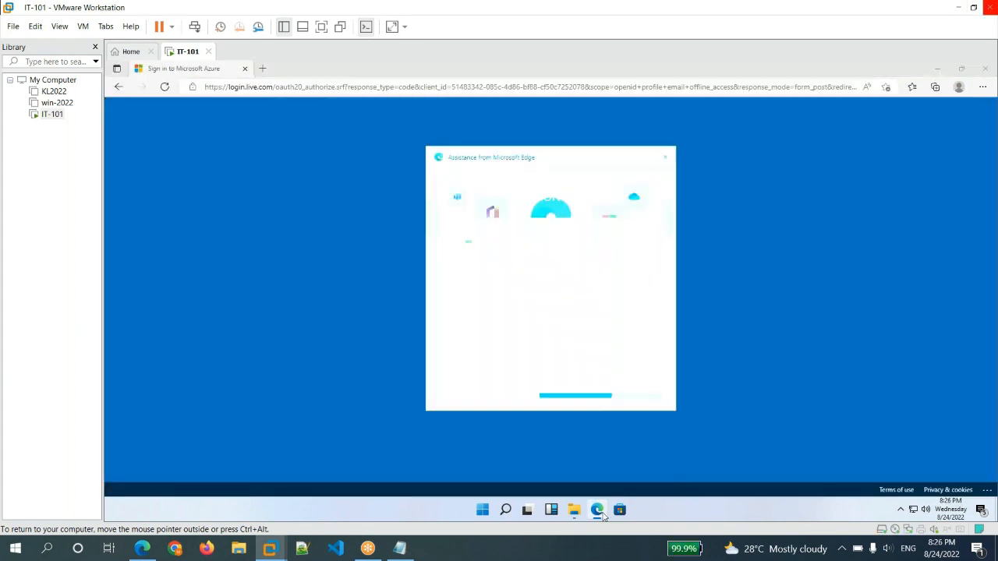
click(599, 514)
right_click(599, 516)
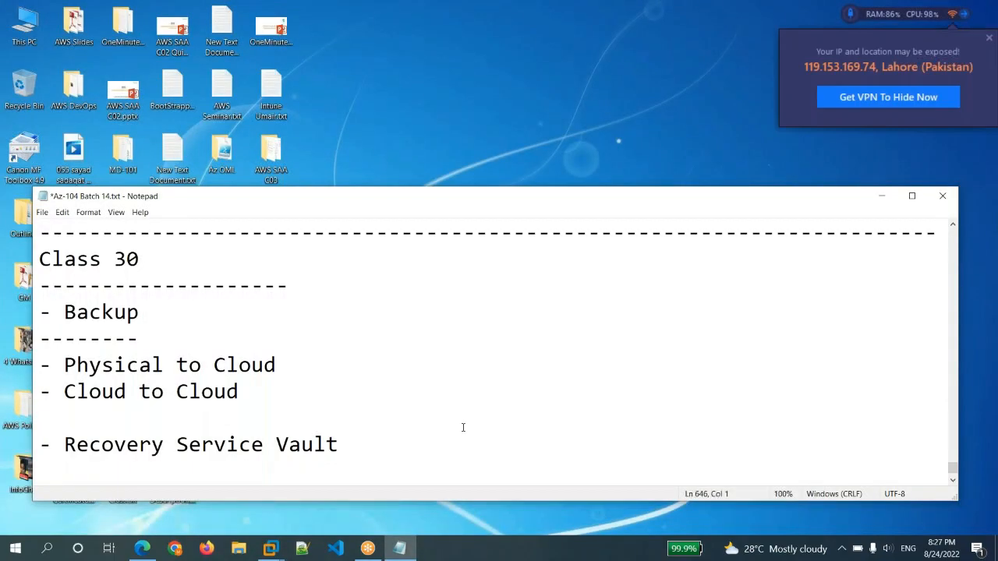
Switch to the host computer's Edge browser and open the Virtual machines list in the Azure portal
click(143, 548)
click(219, 217)
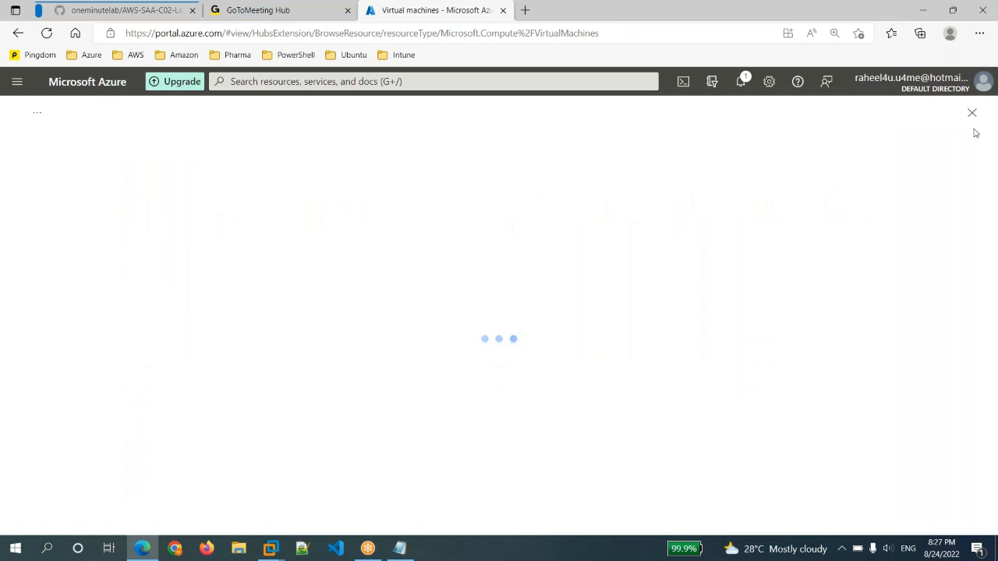
click(979, 33)
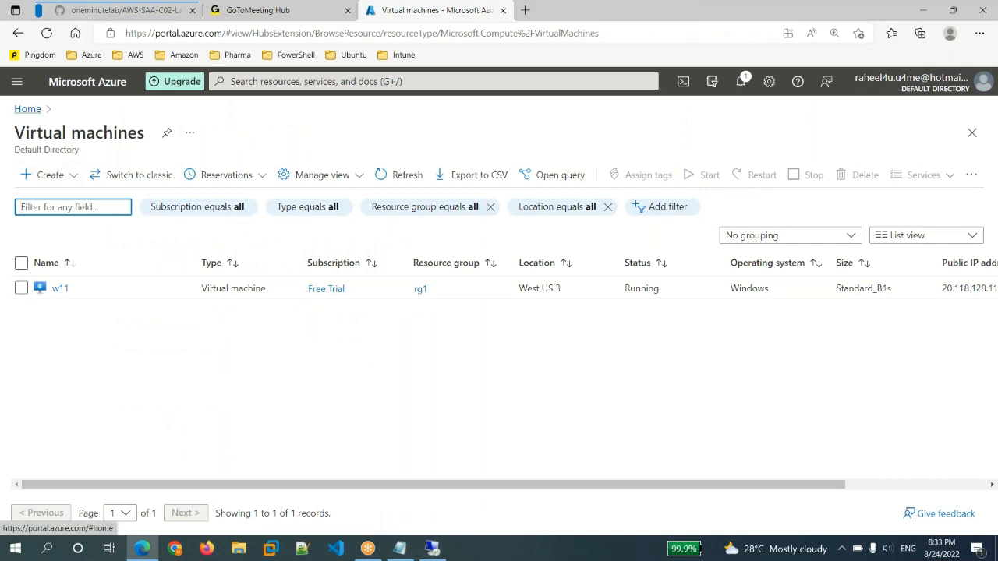
Return to the Azure portal home page and open the Users list of Azure Active Directory
click(66, 88)
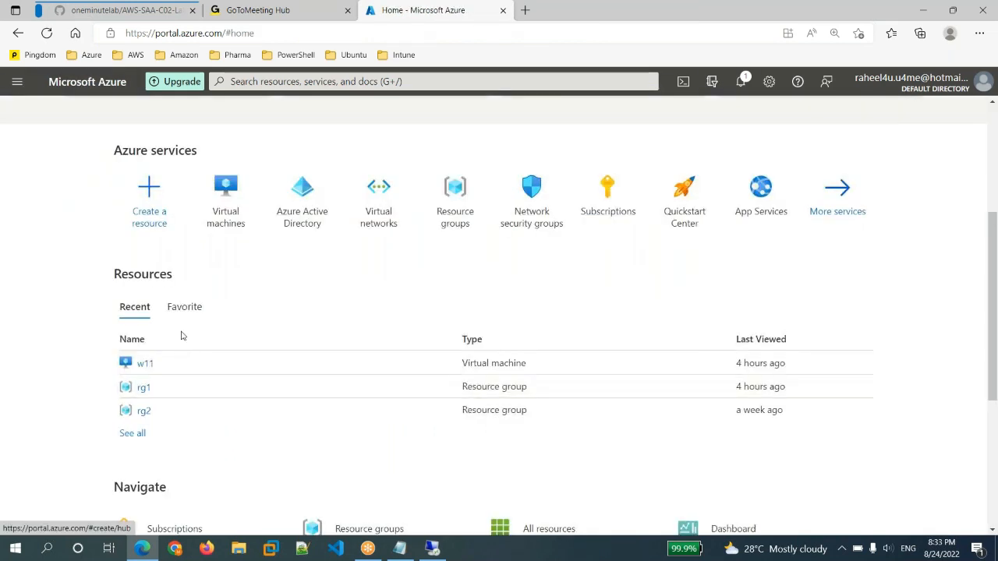
click(295, 222)
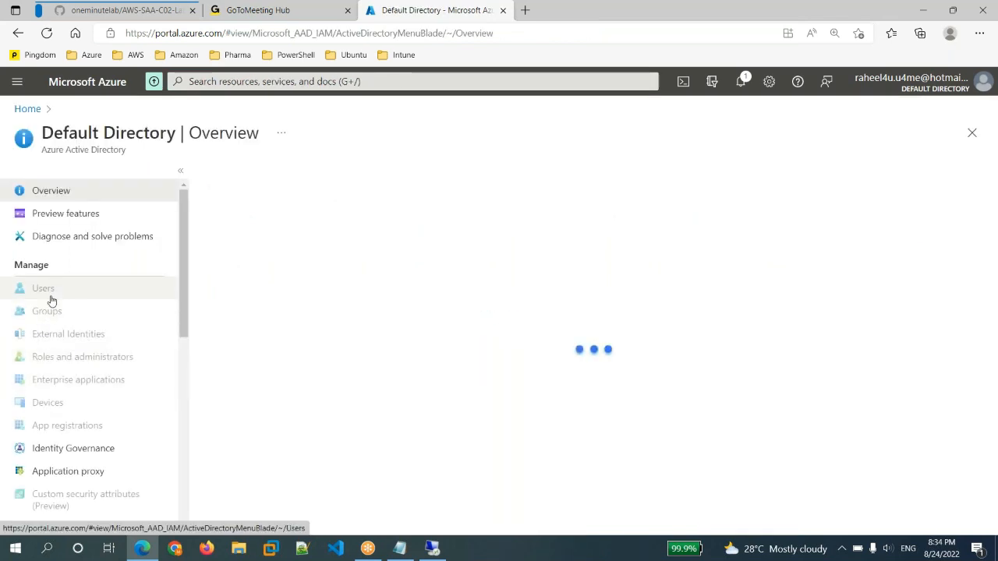
click(52, 300)
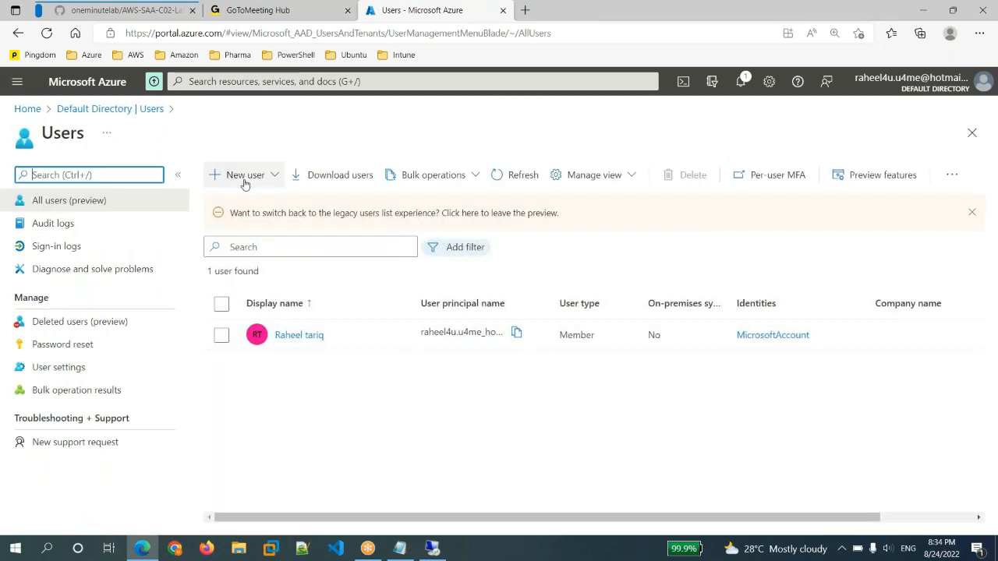
Start creating a new user in the directory and enter the user name and the person's name
click(245, 178)
click(245, 198)
click(235, 349)
text(asad)
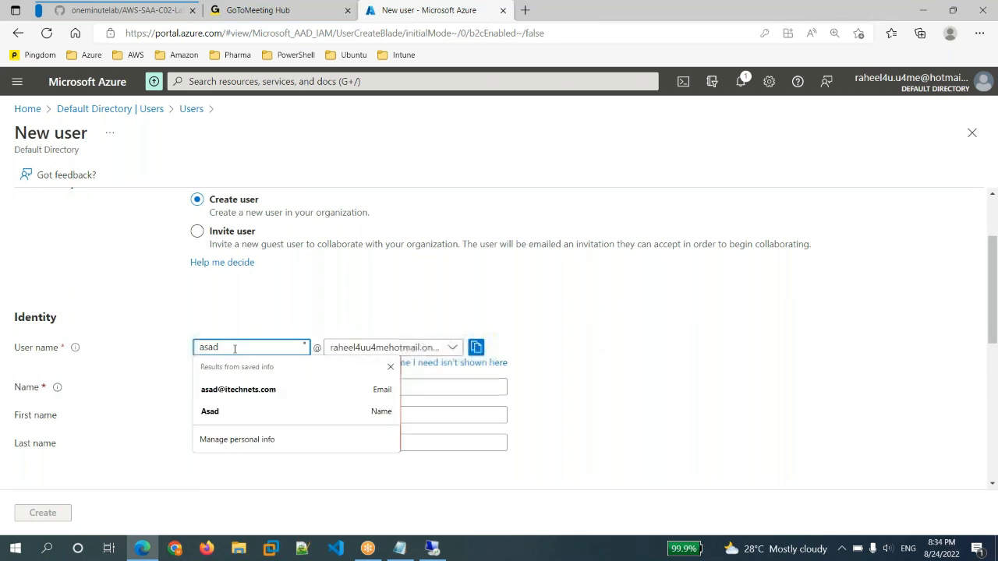
click(456, 393)
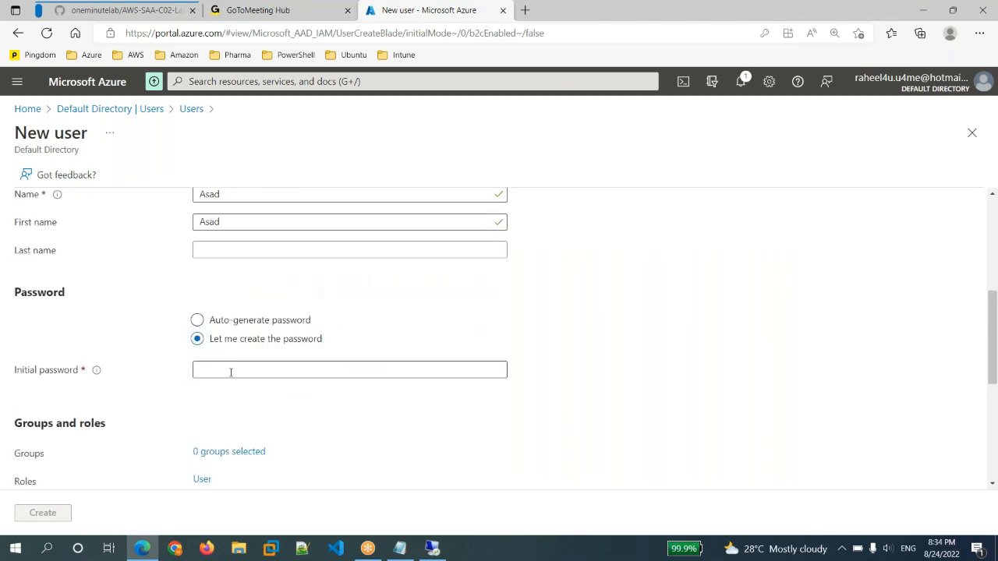
Choose to create the password manually and enter the new user's initial password
click(230, 371)
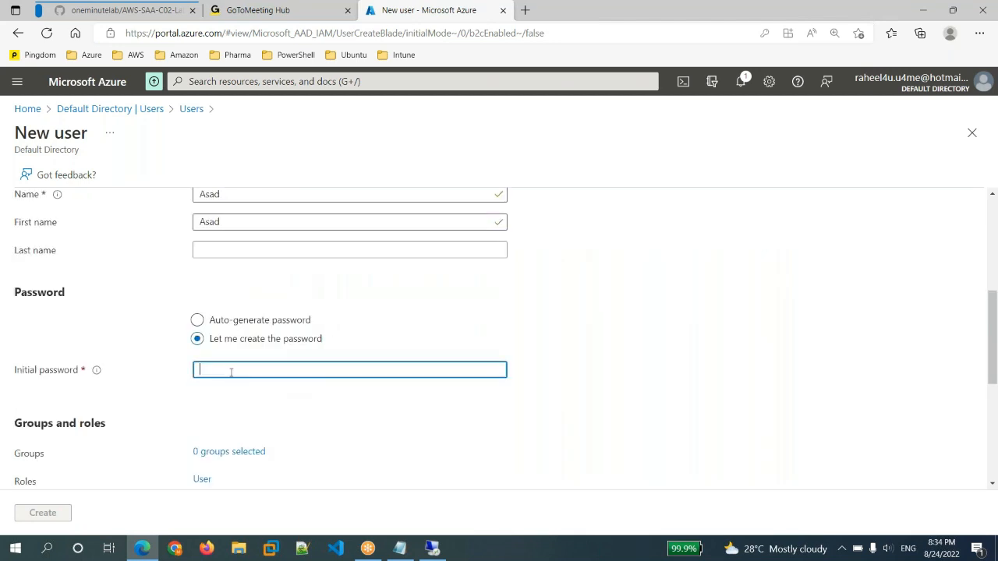
text(••••)
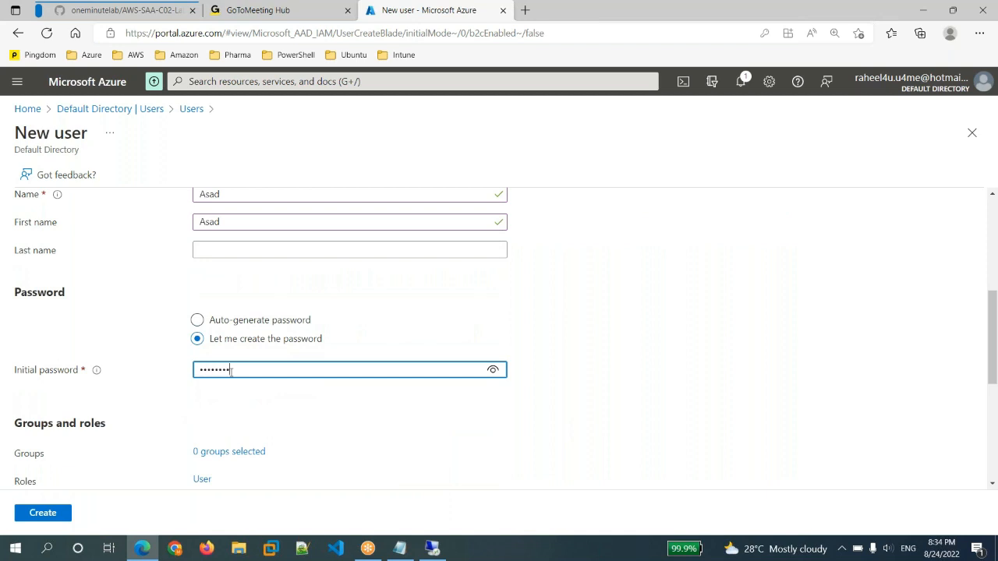
text(••••)
Search the directory roles for global, assign the Global administrator role and create the user
scroll(265, 335, down, 4)
click(198, 238)
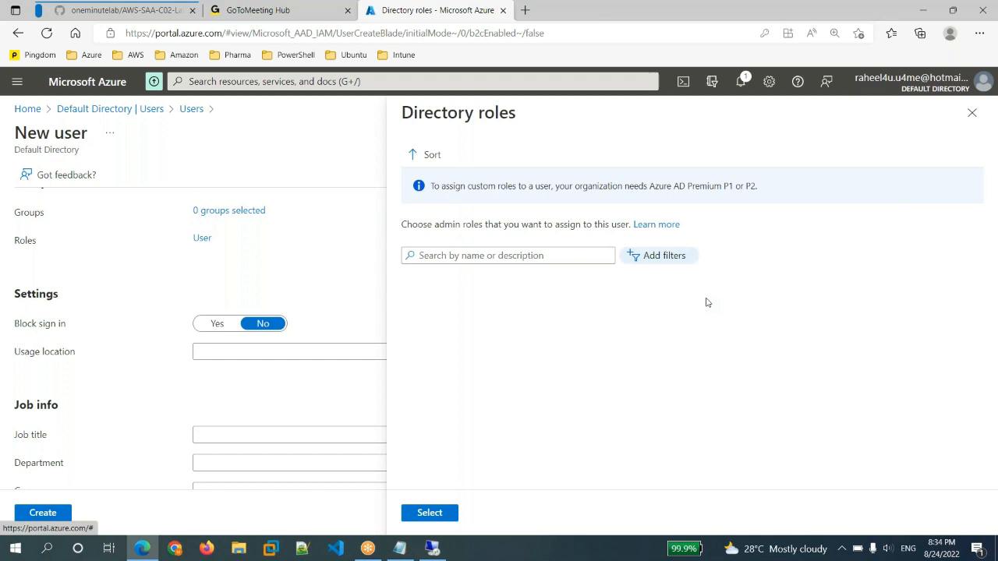
click(519, 255)
text(glo)
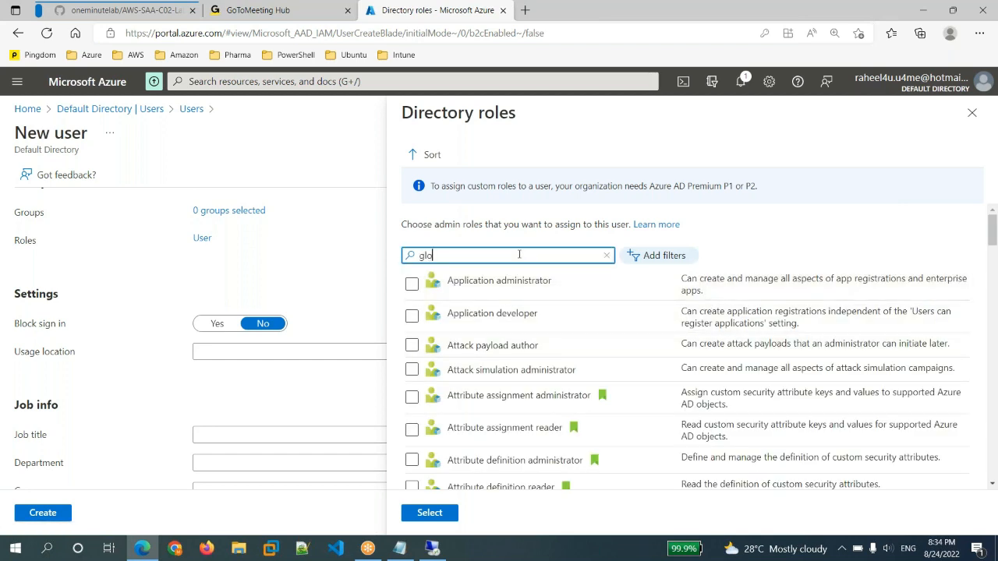
text(bal)
click(411, 284)
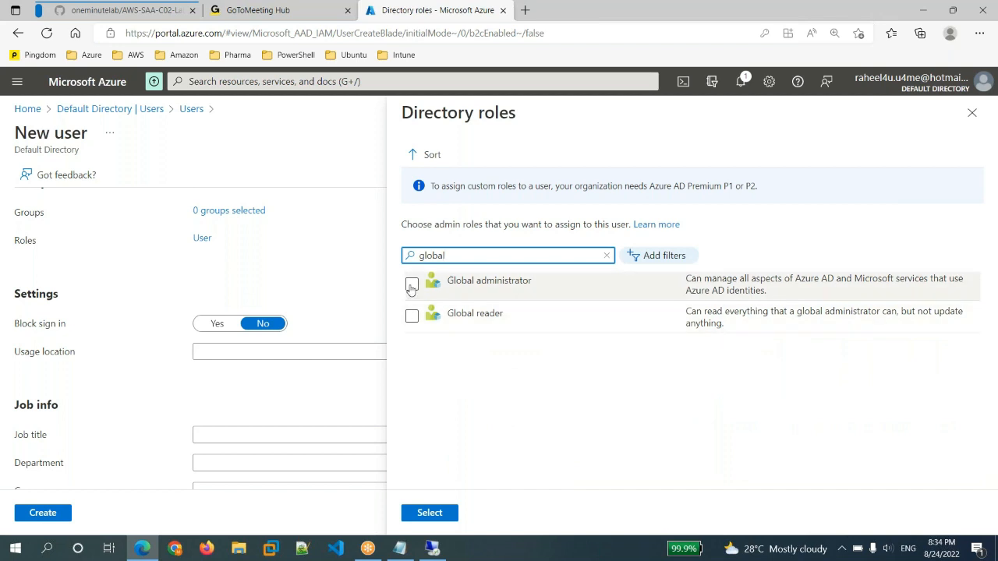
click(443, 514)
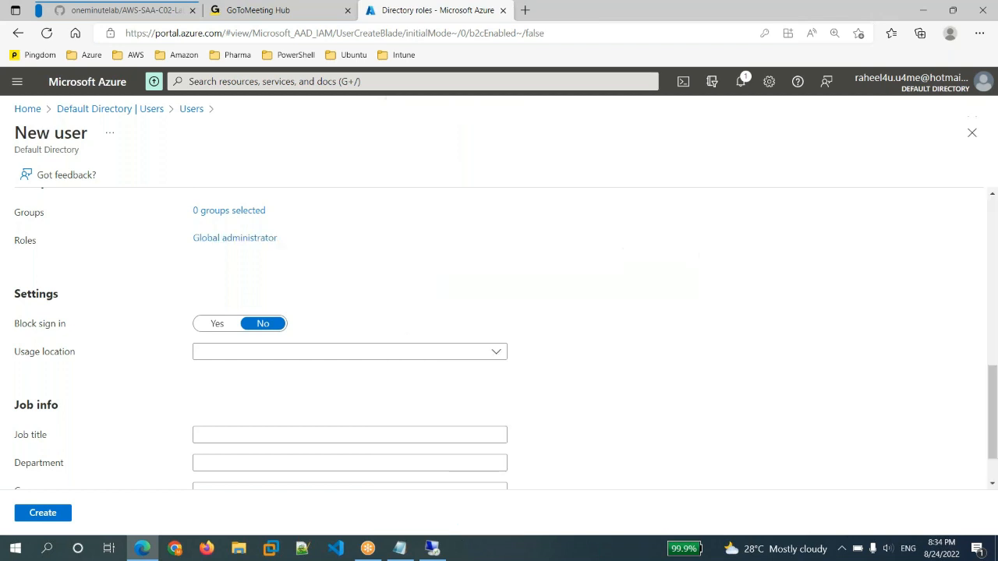
scroll(557, 424, down, 2)
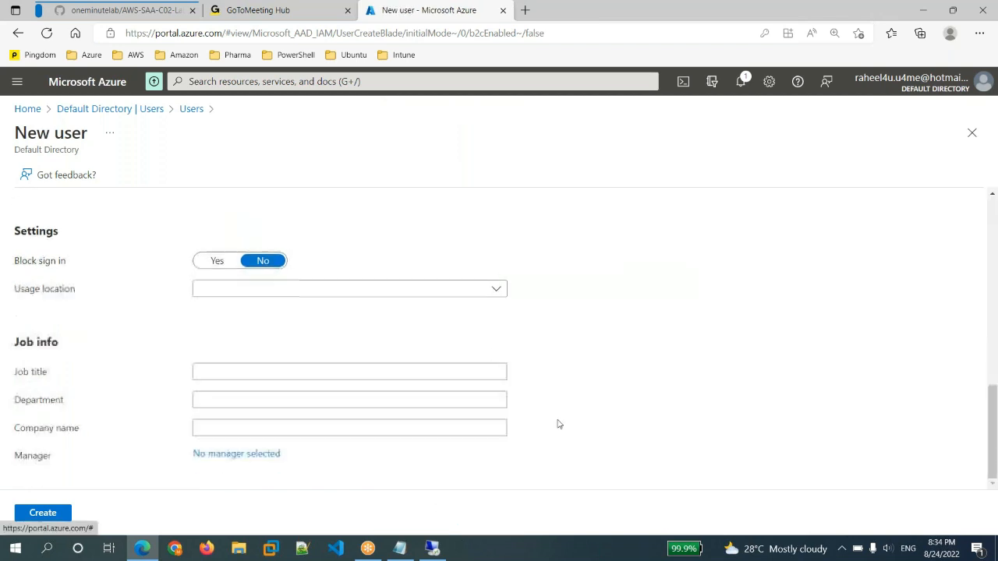
click(40, 513)
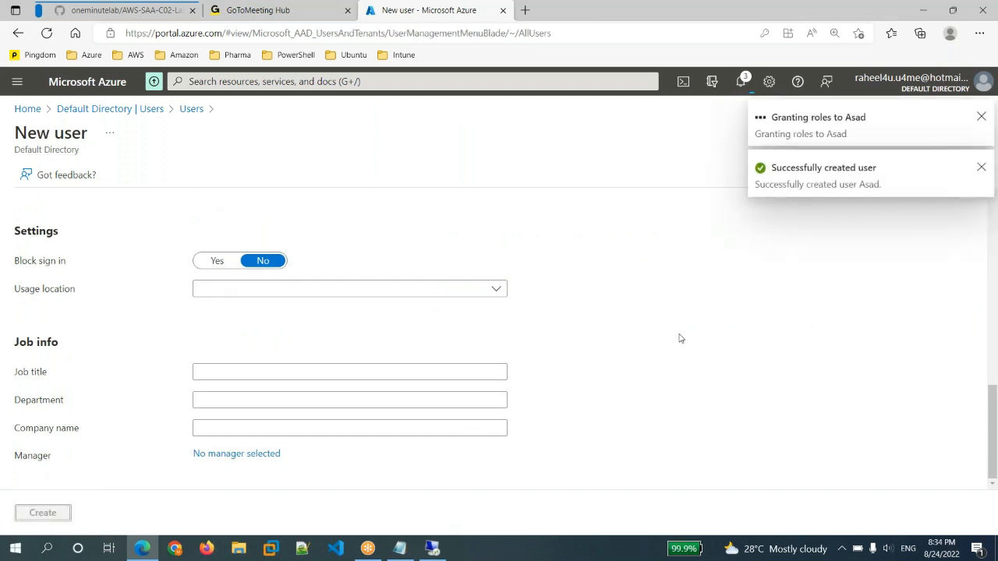
Leave the account recovery page in the remote desktop session, and copy the new user's principal name from the refreshed Azure Users list
click(427, 552)
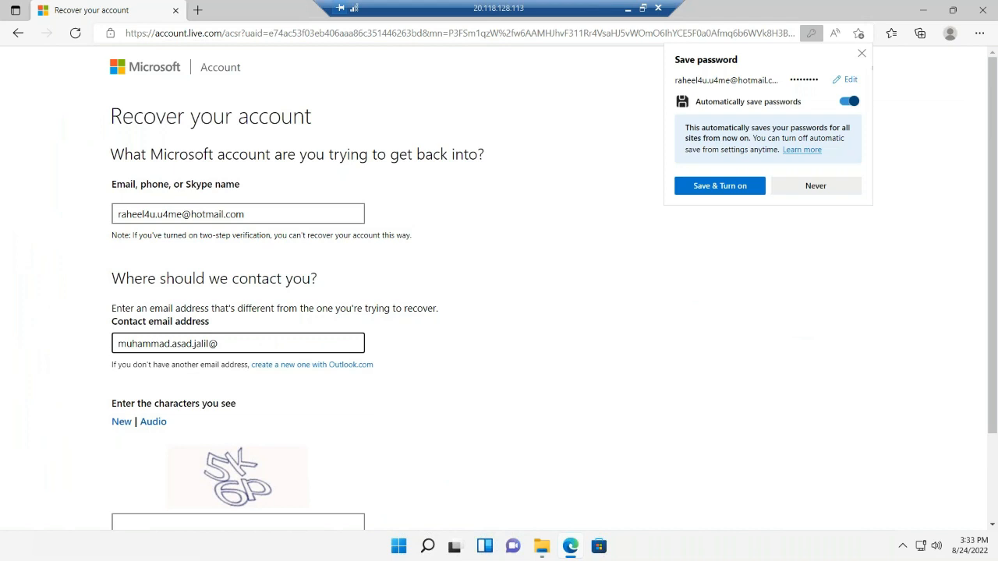
click(18, 33)
click(627, 8)
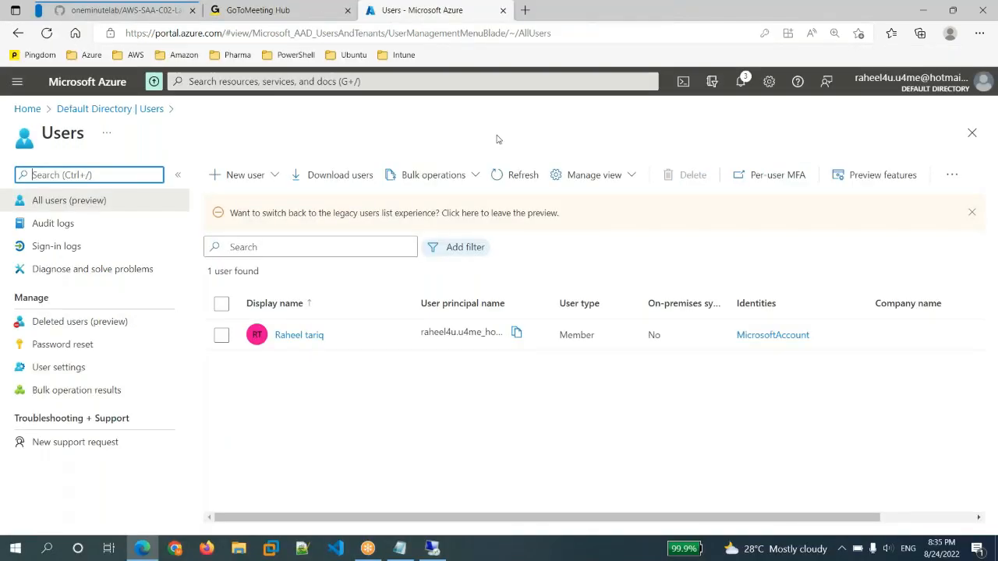
click(507, 176)
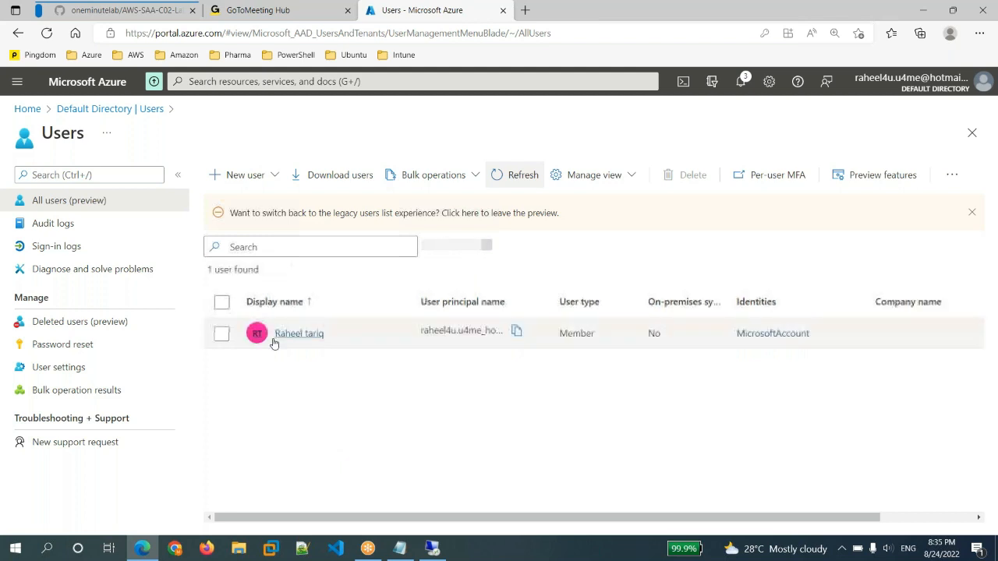
click(516, 333)
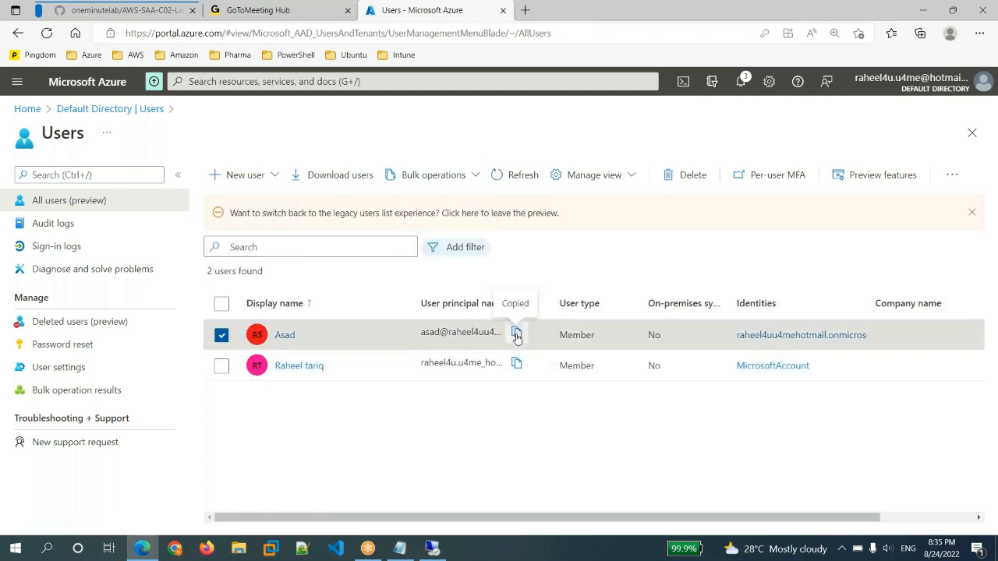
Sign in to Microsoft Azure in the remote desktop session with the copied user principal name and the account password
key(alt+Tab)
key(ctrl+v)
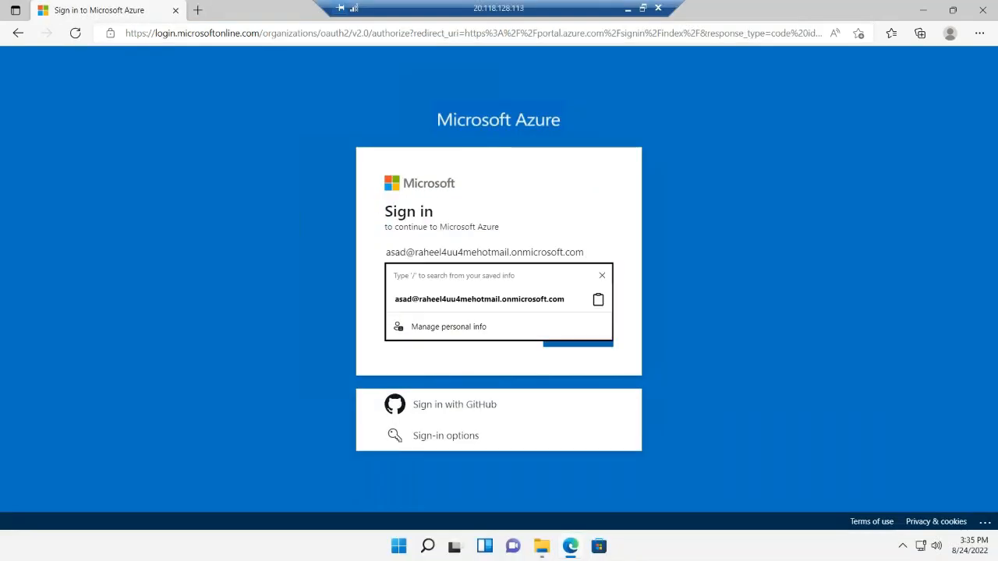
key(Return)
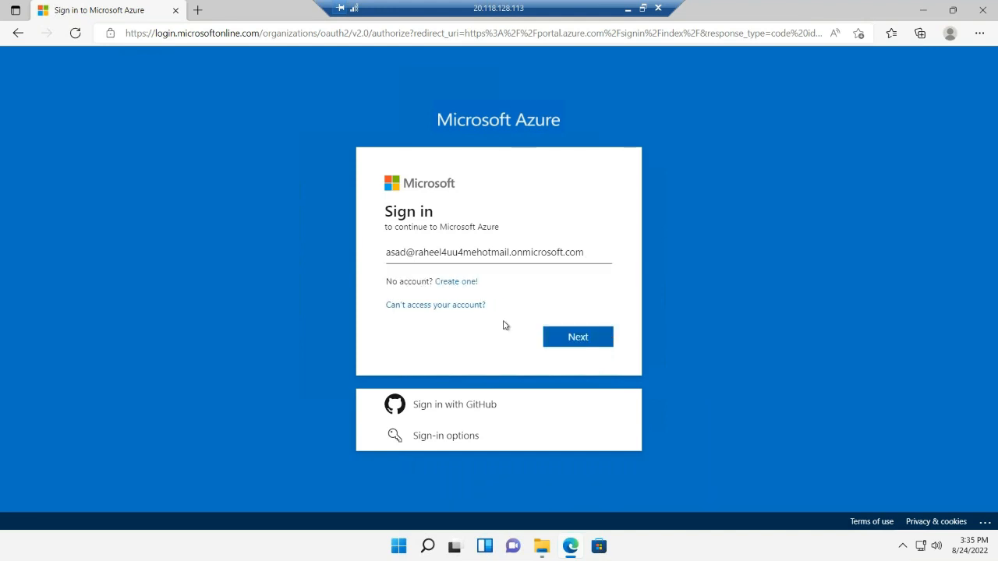
click(559, 340)
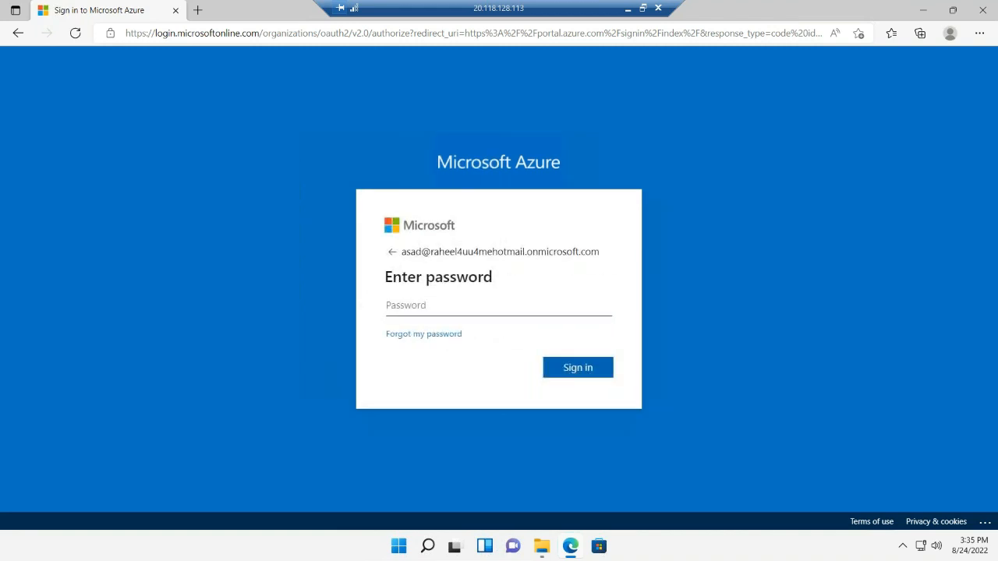
key(ctrl+v)
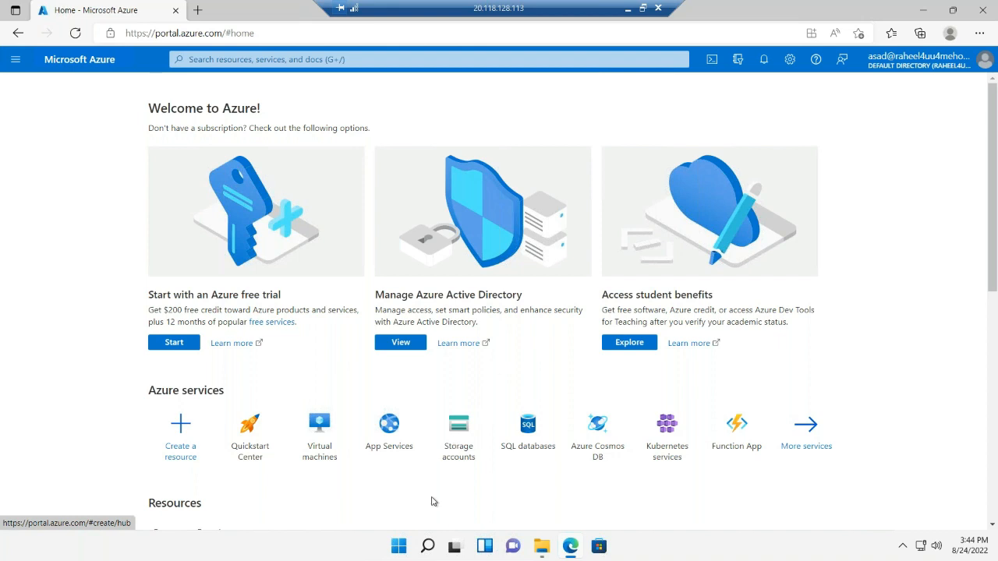
Search the portal for recovery services and try to open the Recovery Services vaults under the current account
mouse_move(577, 472)
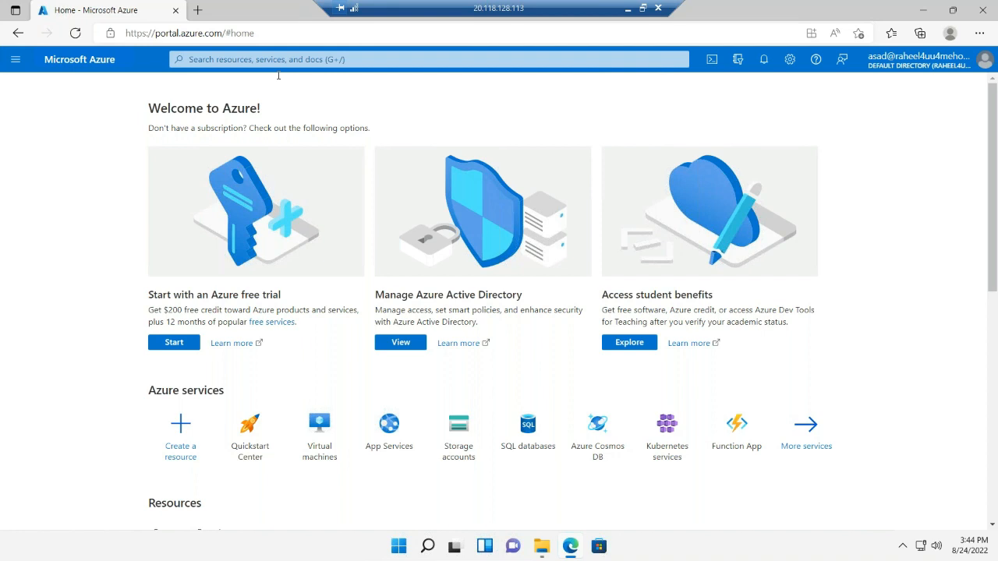
click(289, 63)
text(recovery )
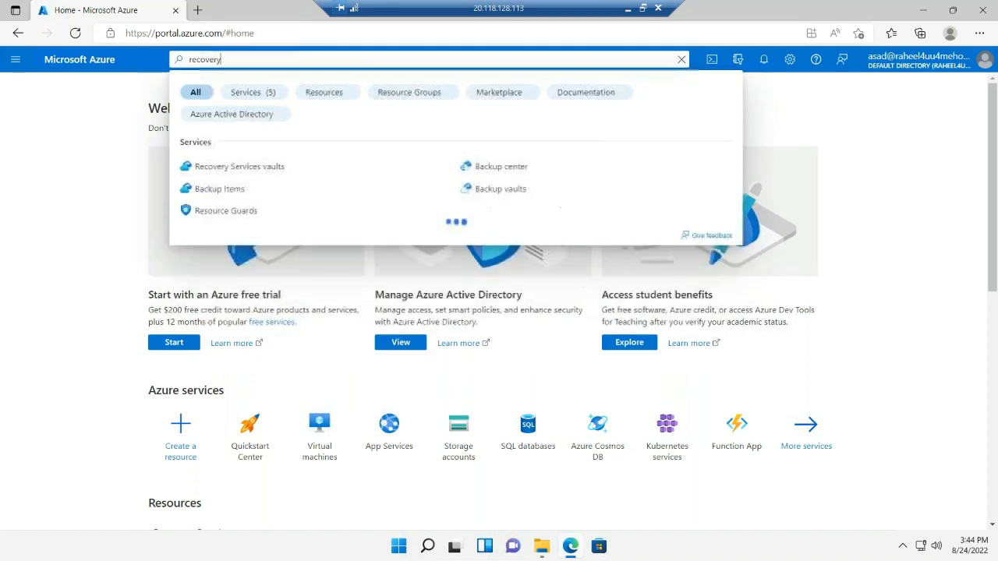
text(ser)
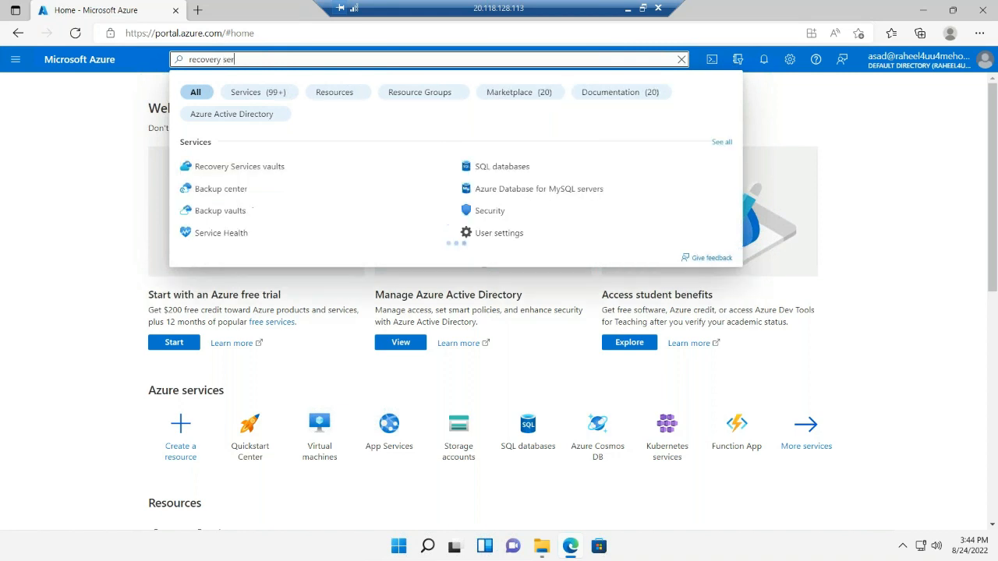
click(286, 175)
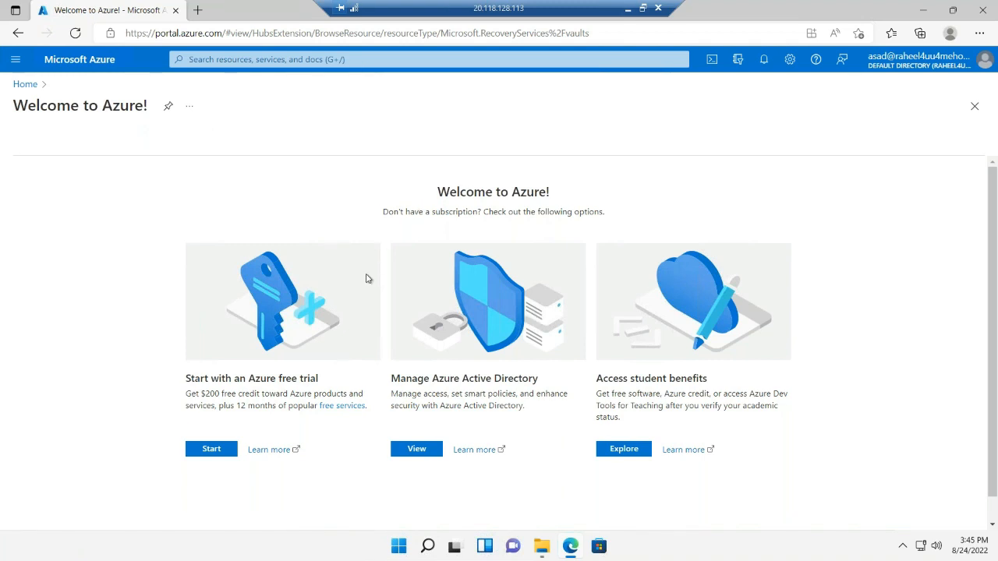
scroll(368, 278, down, 1)
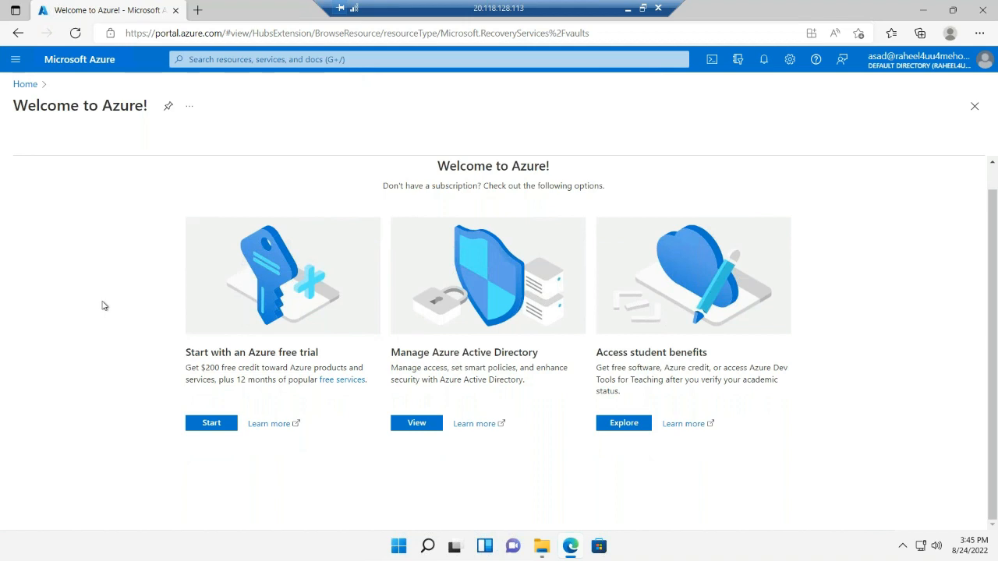
scroll(104, 306, up, 1)
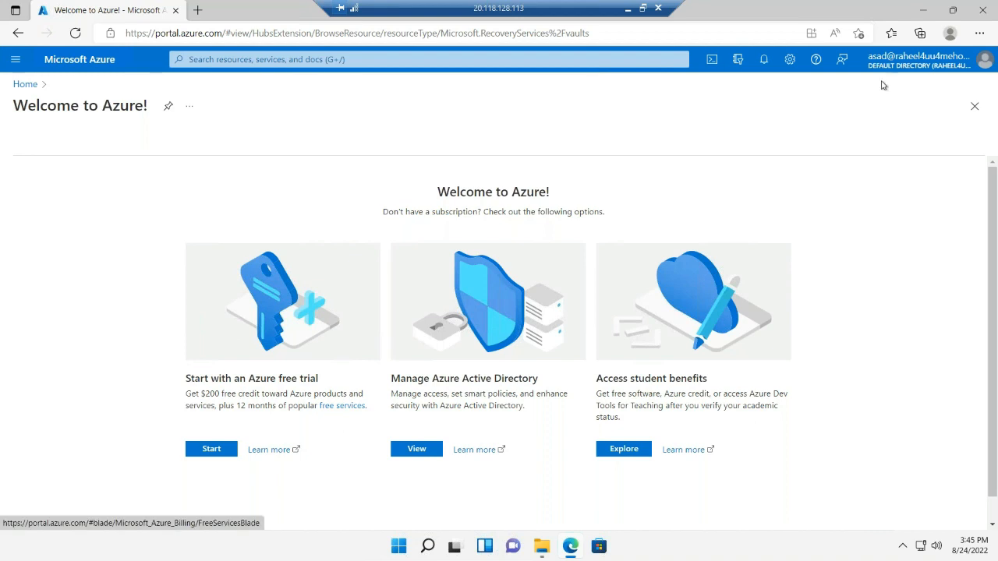
Sign out of the portal and sign back in to Microsoft Azure with the subscription owner's e-mail and account password
click(911, 60)
click(967, 95)
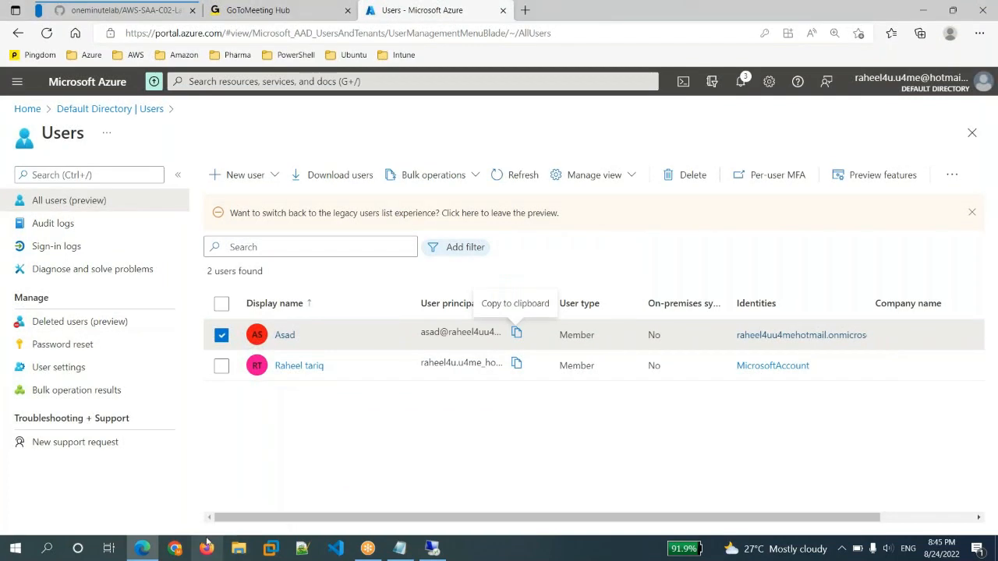
mouse_move(136, 554)
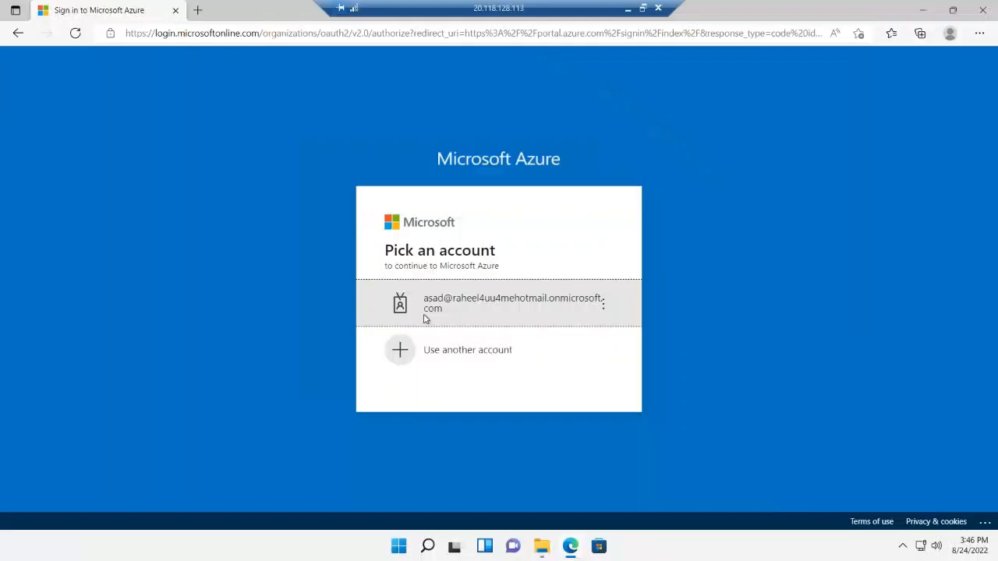
click(438, 350)
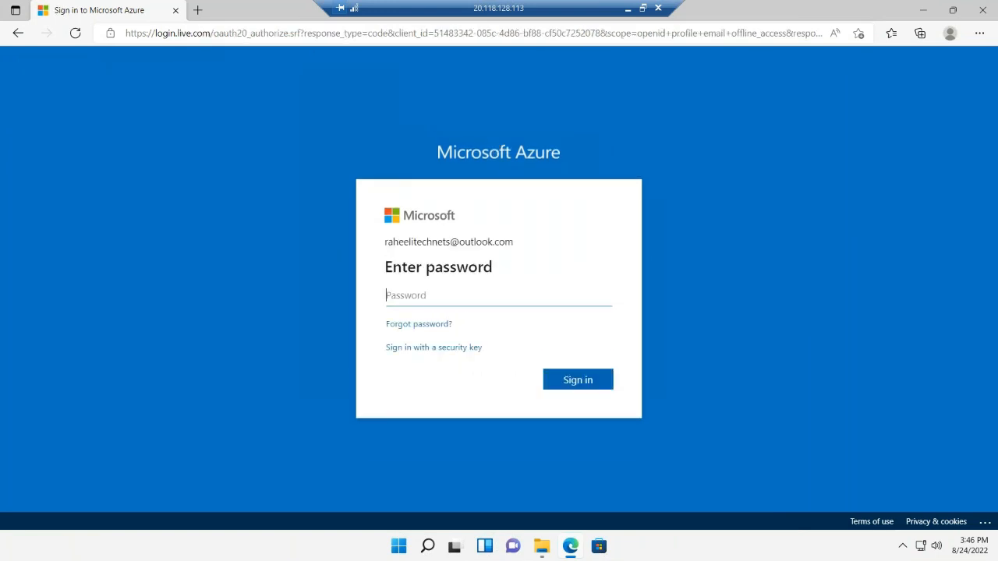
text(••••)
key(Return)
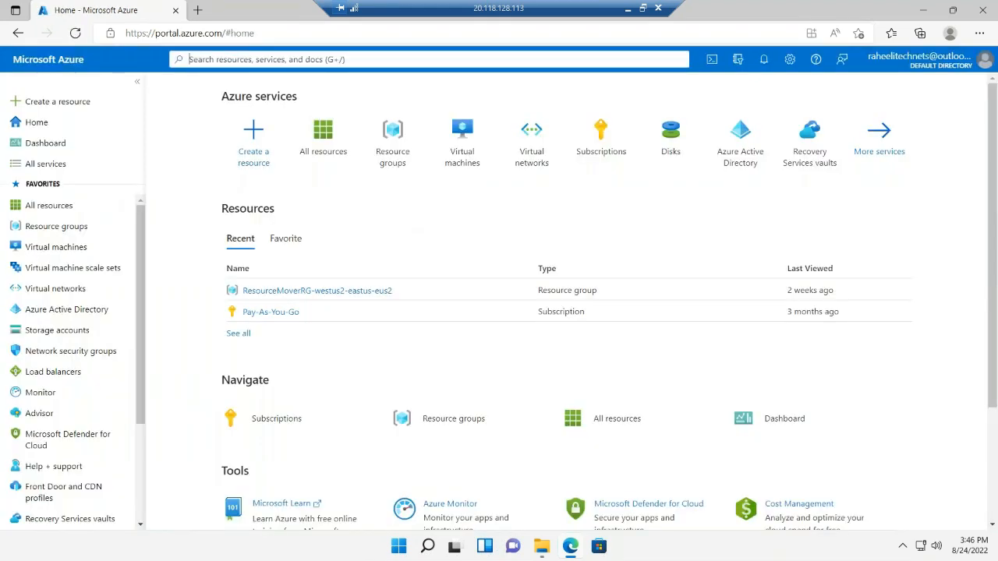
Search for recovery, start creating a Recovery Services vault and give it a new resource group named rg1
text(recovery)
click(274, 167)
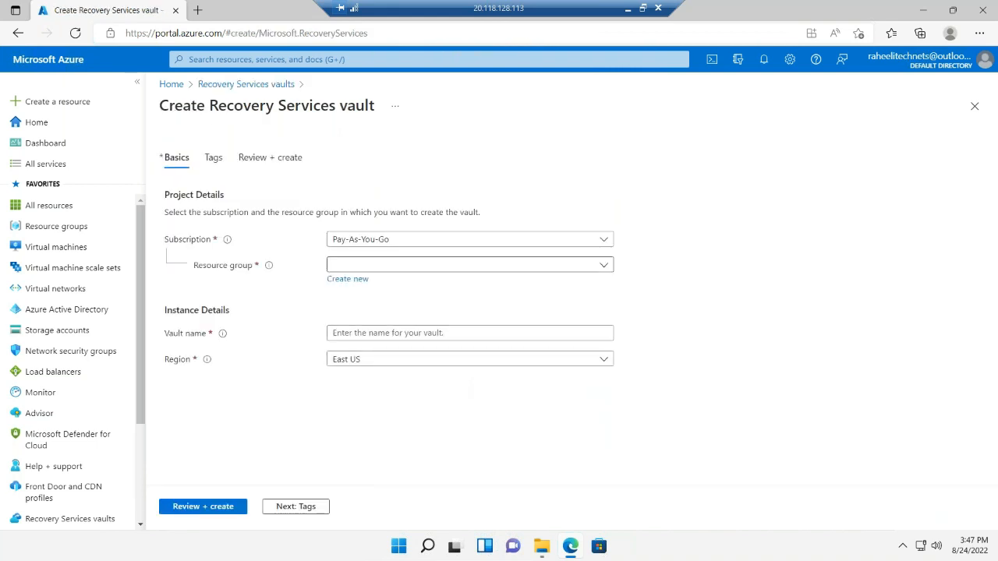
click(469, 265)
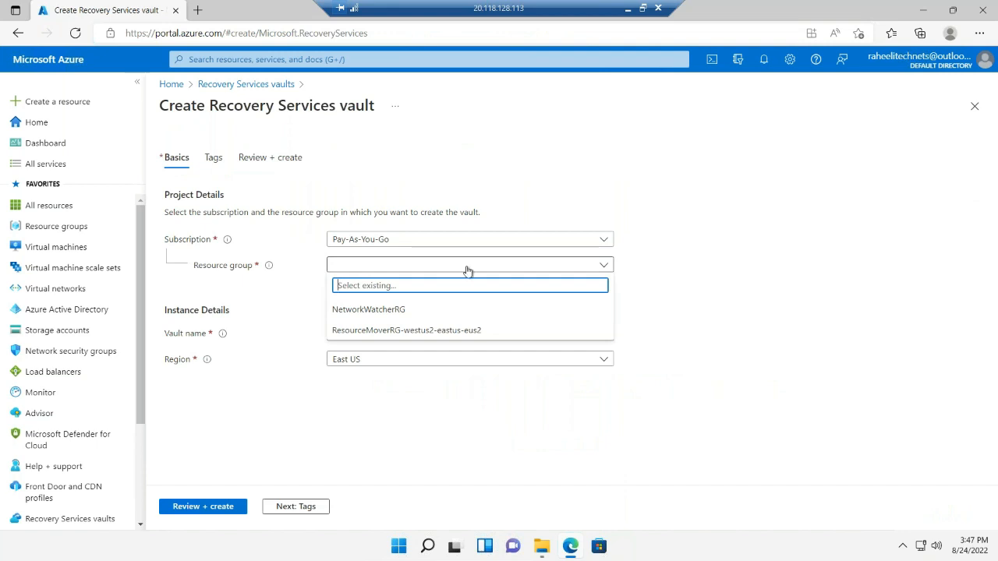
click(322, 304)
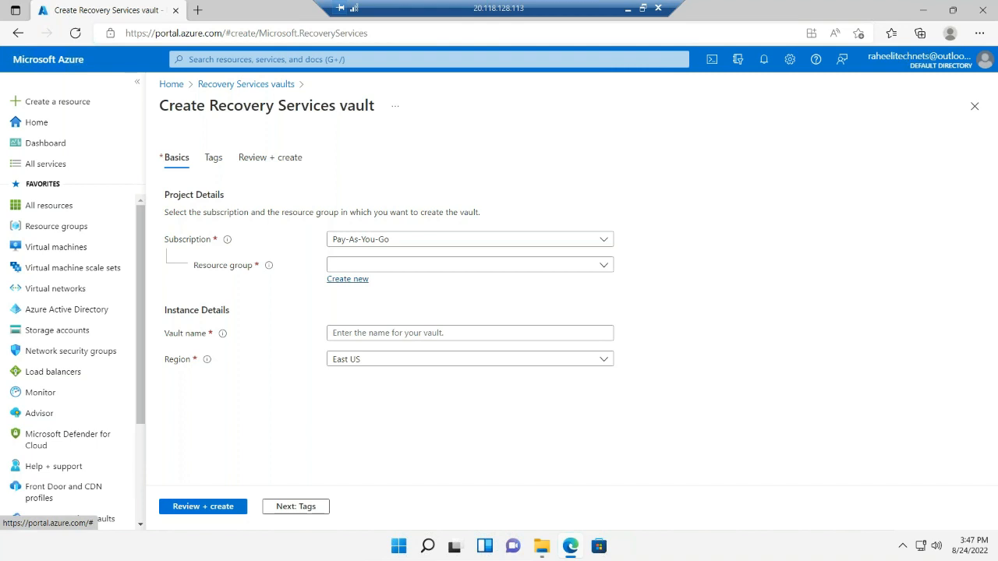
click(365, 279)
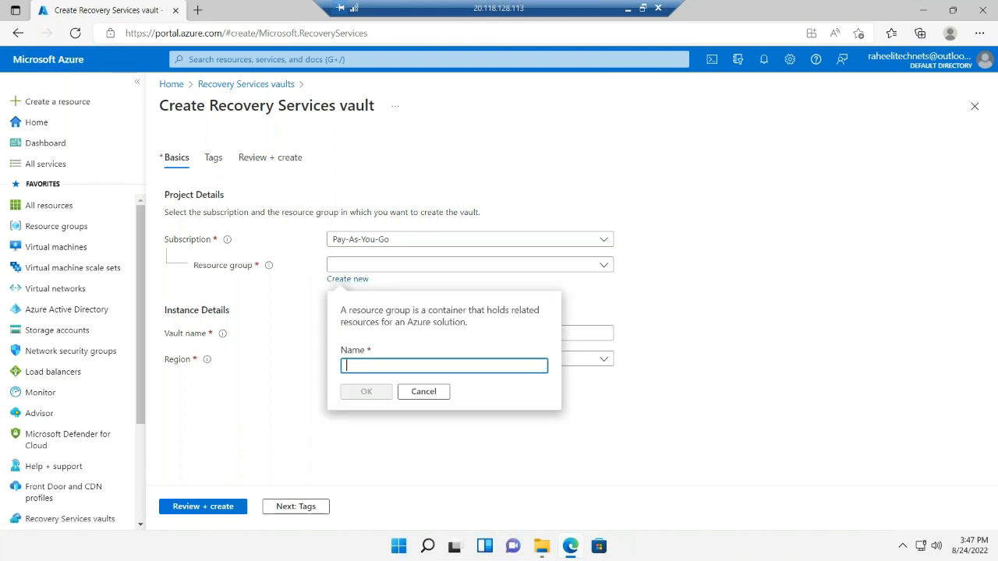
text(rg1)
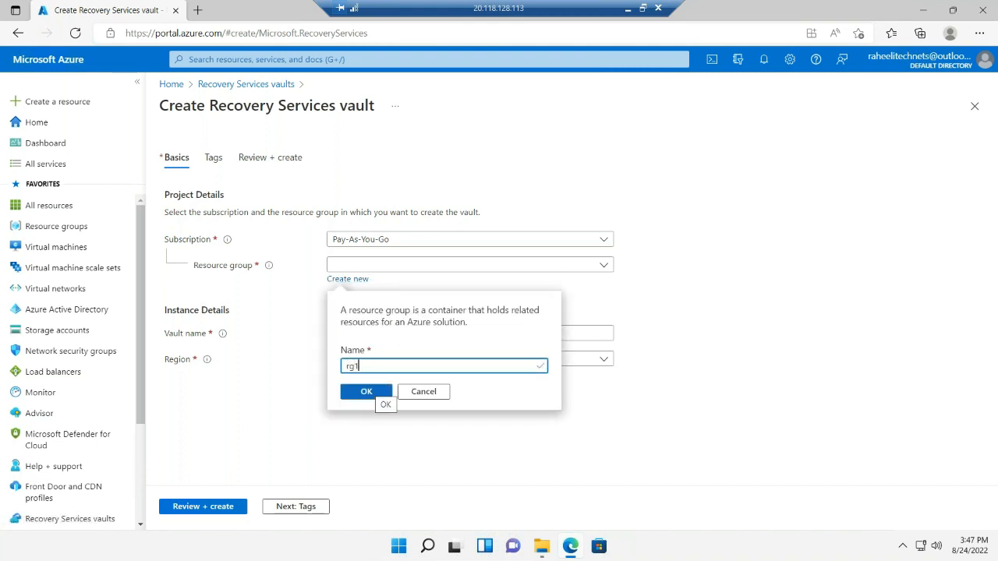
click(348, 391)
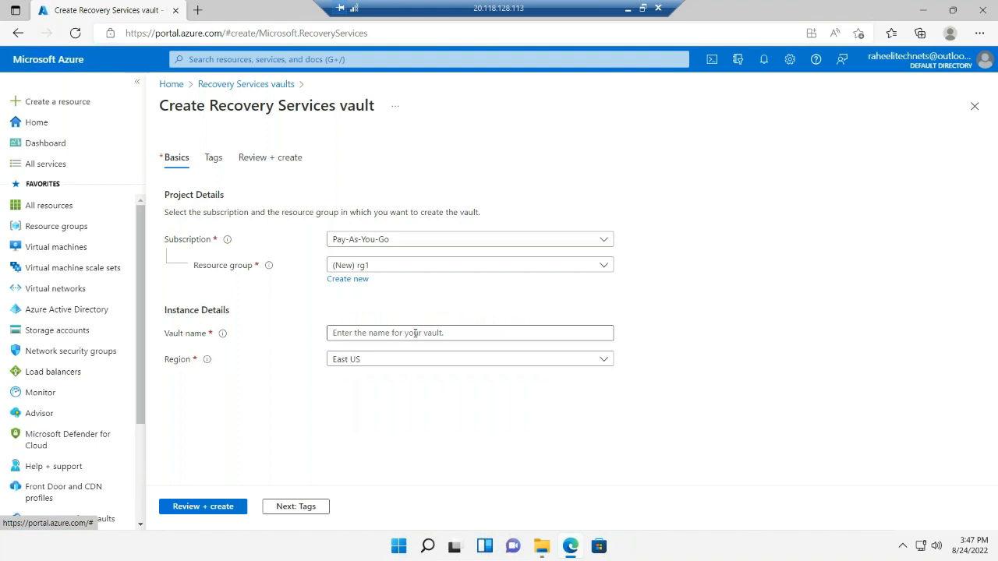
Name the vault myonprem-vault, leave its tags empty and create it in the East US region
click(469, 333)
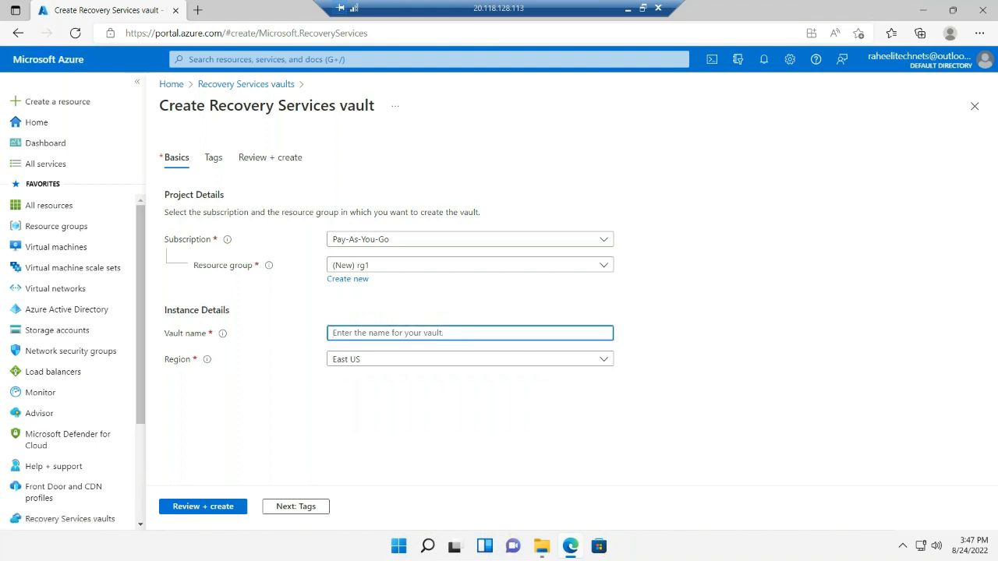
text(myonprem)
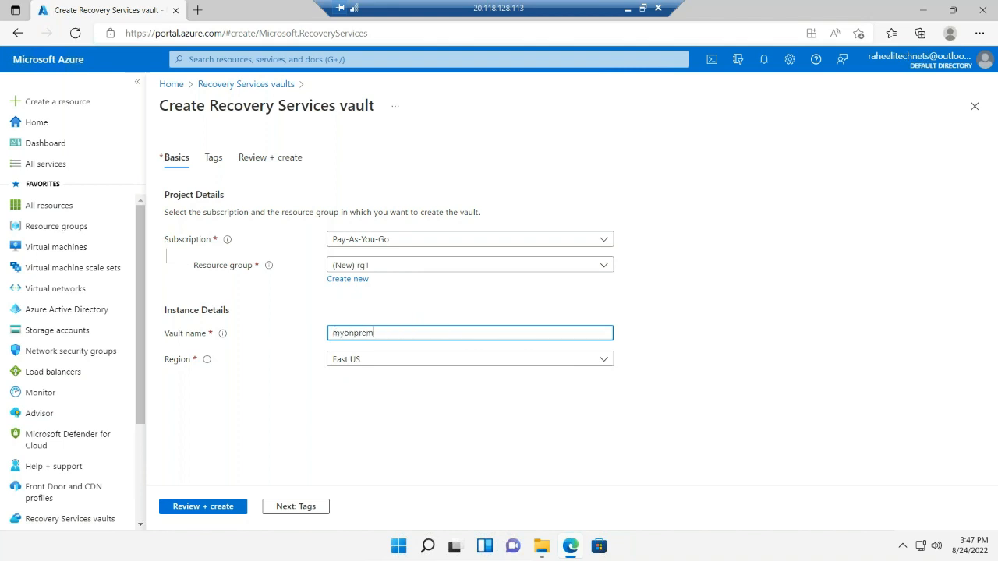
text(-vault)
click(294, 506)
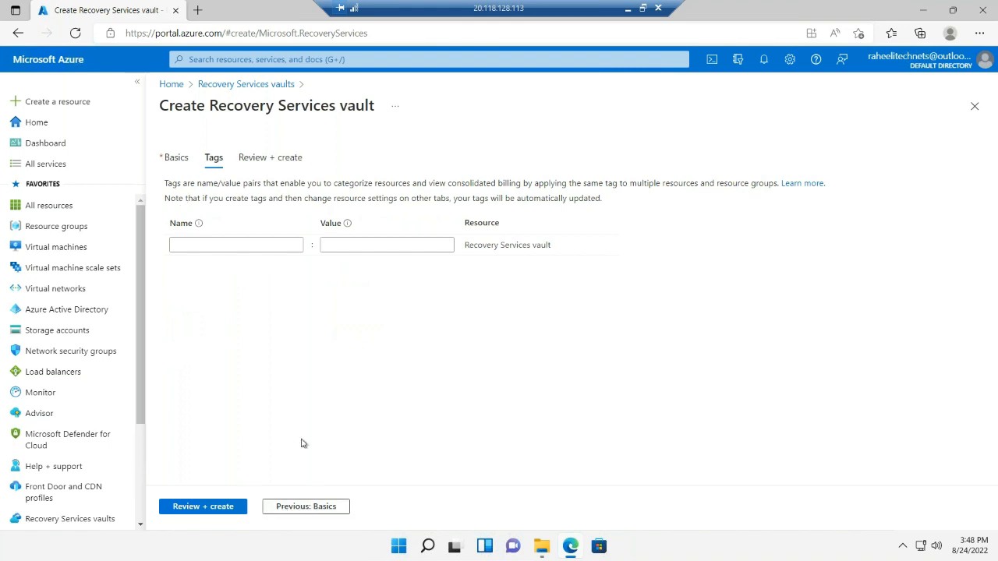
click(221, 509)
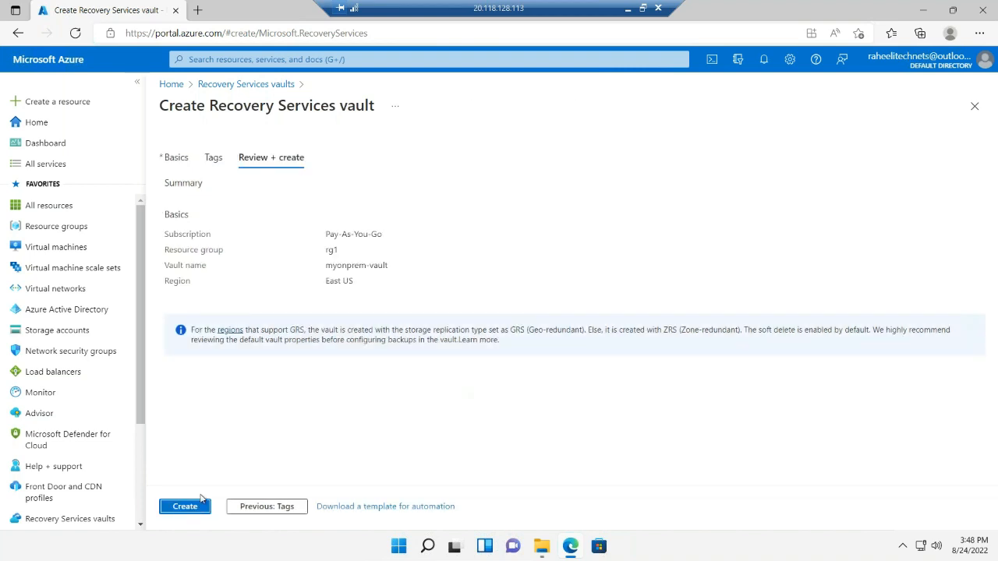
click(199, 506)
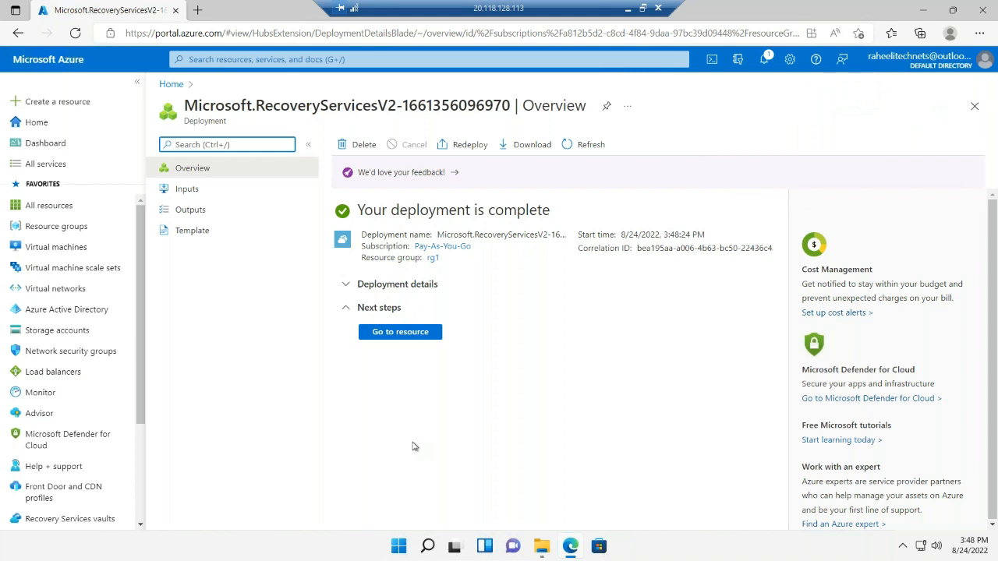
Open the deployed vault, start a backup and set the location of the running workload to On-Premises
click(400, 331)
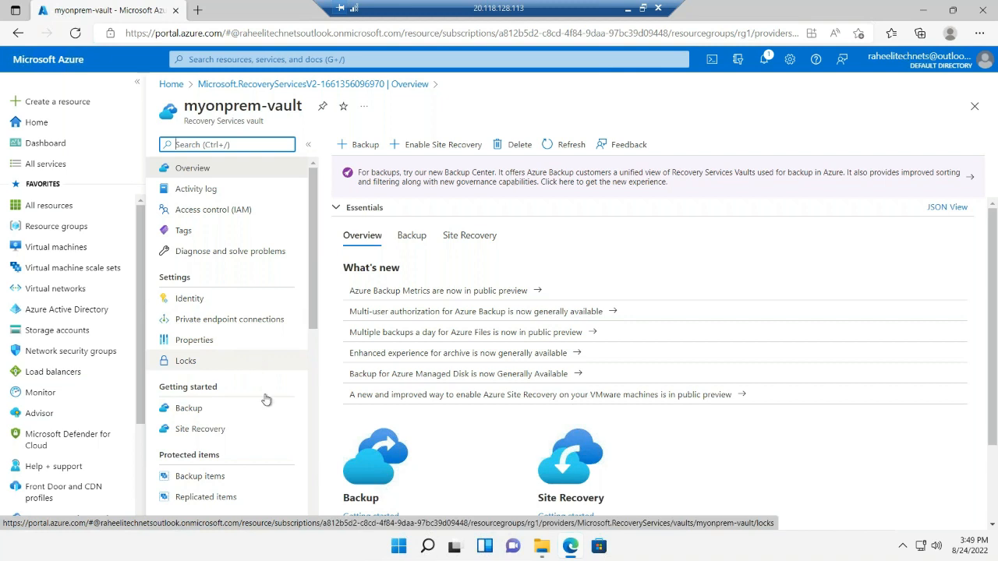
scroll(265, 401, down, 4)
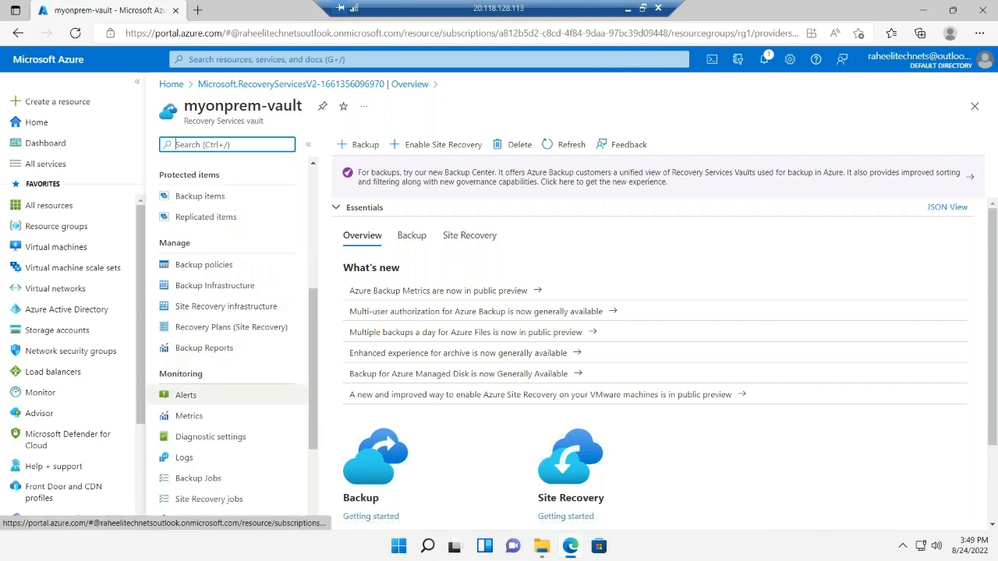
scroll(263, 403, up, 3)
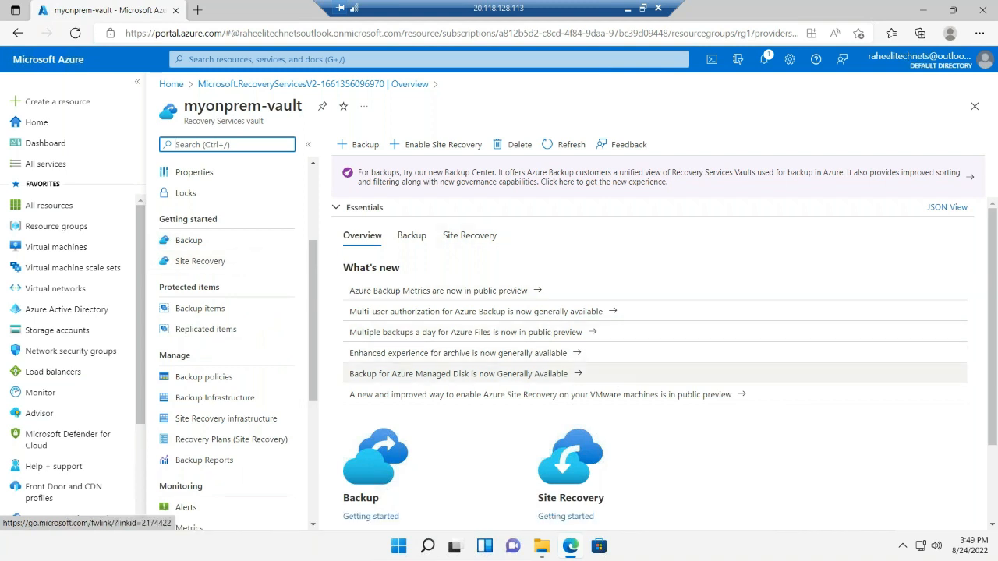
scroll(555, 374, down, 2)
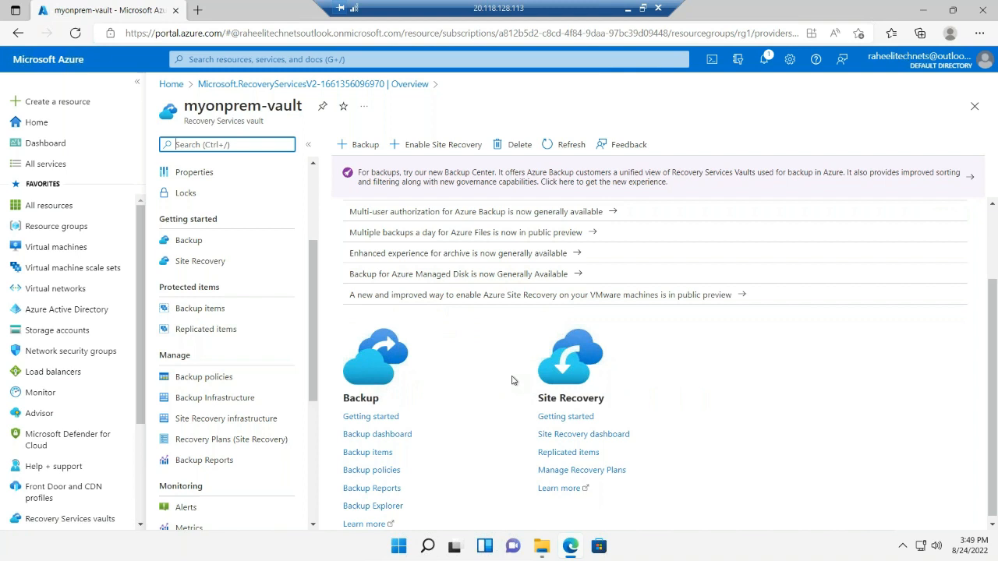
scroll(513, 379, up, 2)
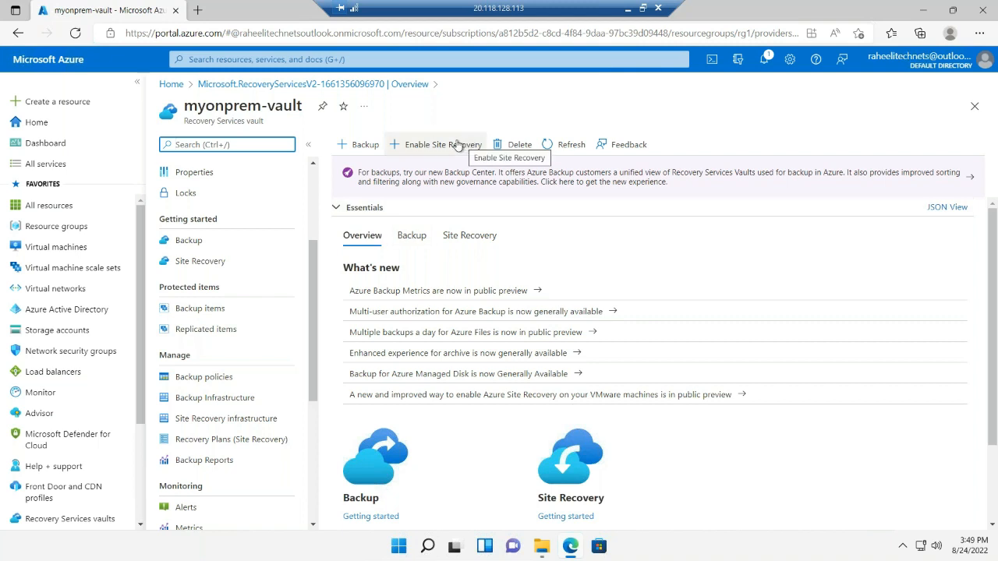
click(366, 144)
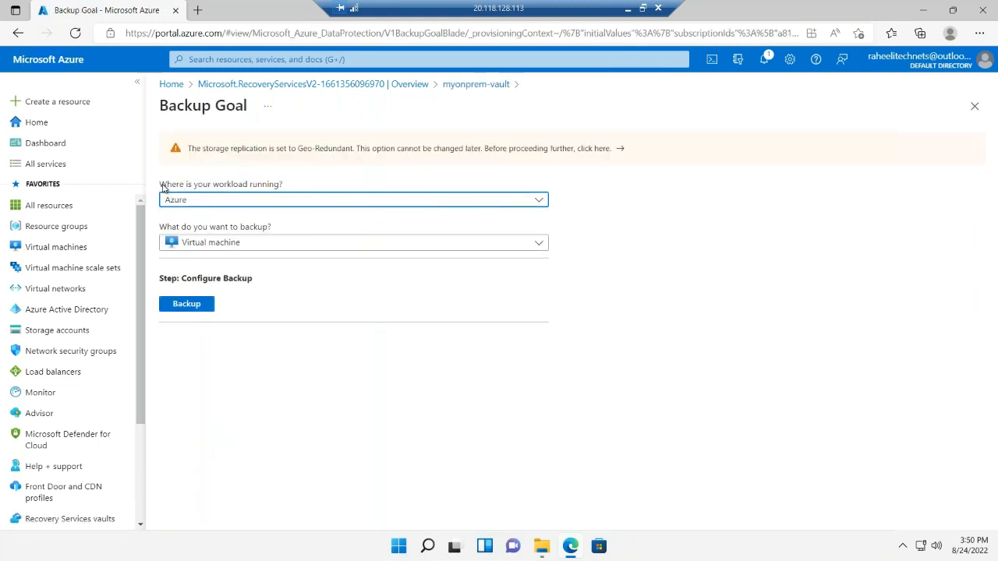
click(288, 187)
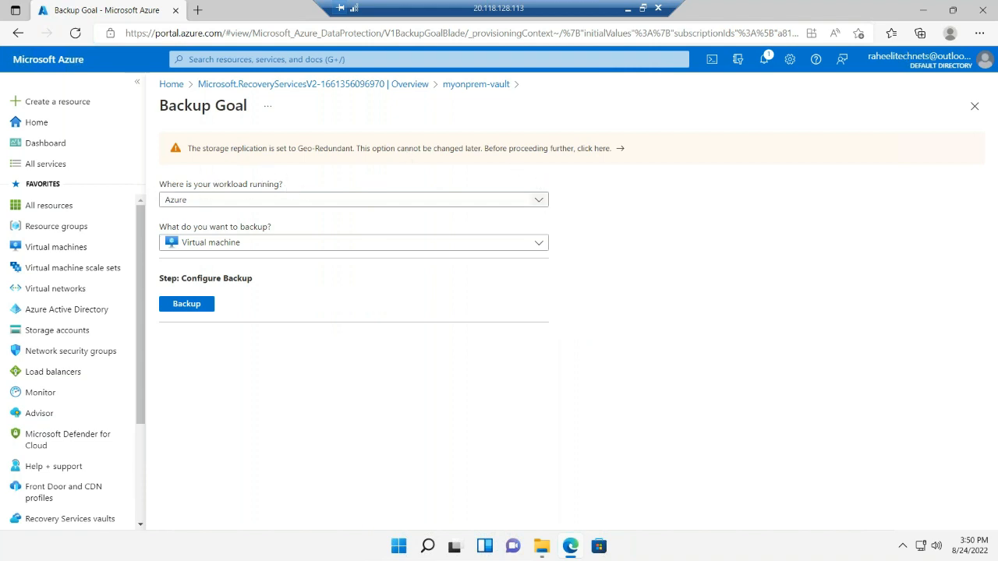
click(539, 200)
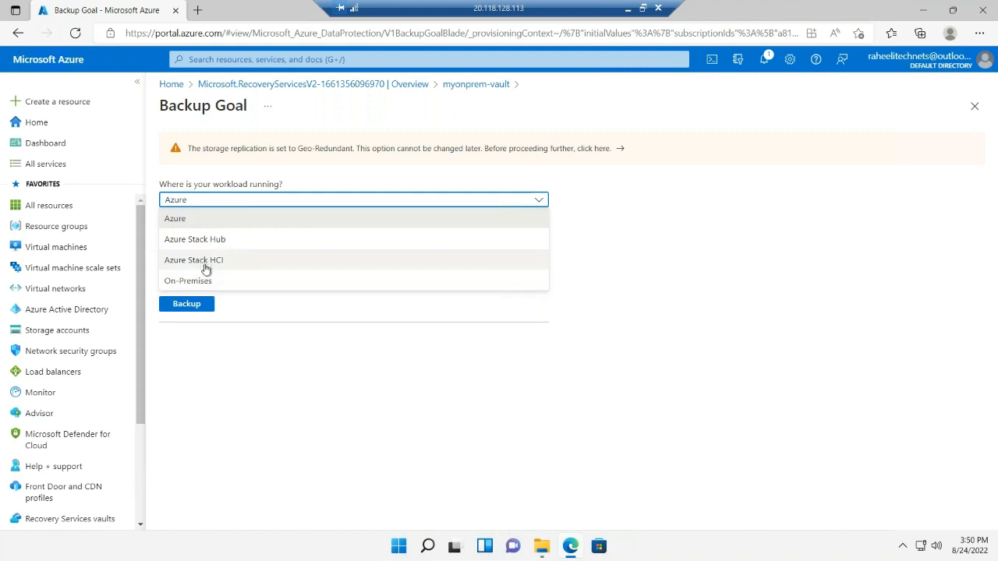
click(264, 282)
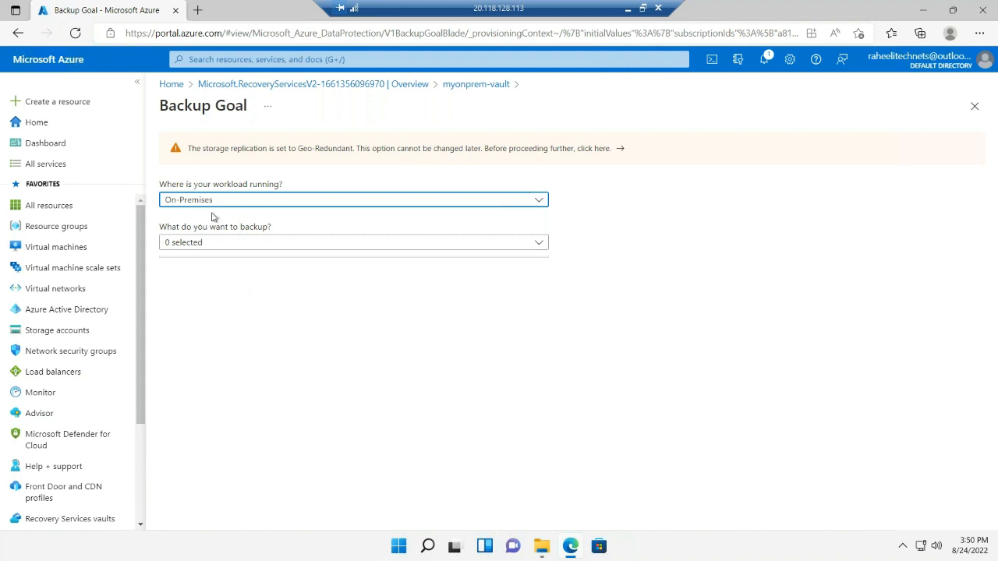
Choose Files and folders as the only item type to back up
click(315, 242)
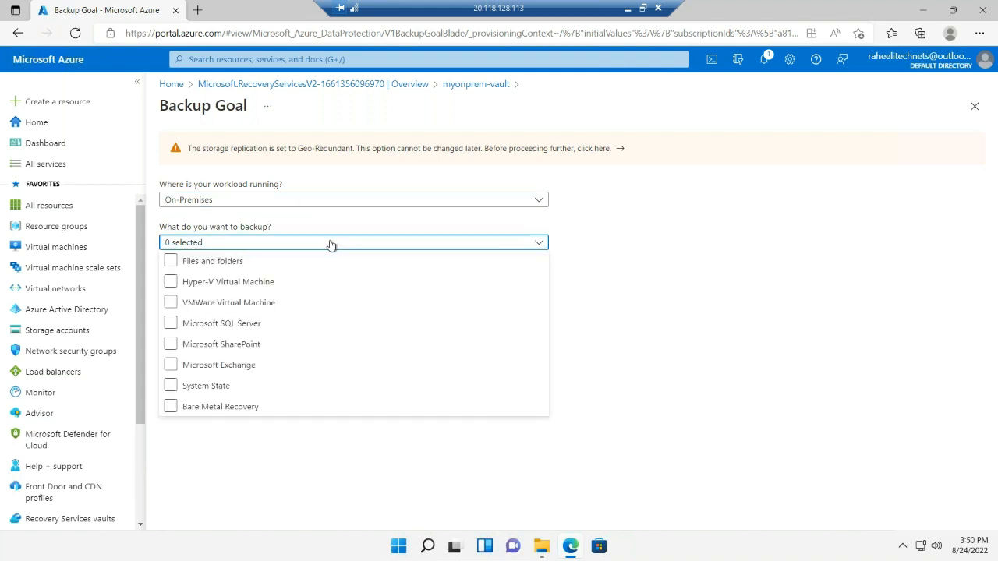
click(192, 262)
click(242, 283)
click(265, 306)
click(207, 324)
click(237, 348)
click(287, 370)
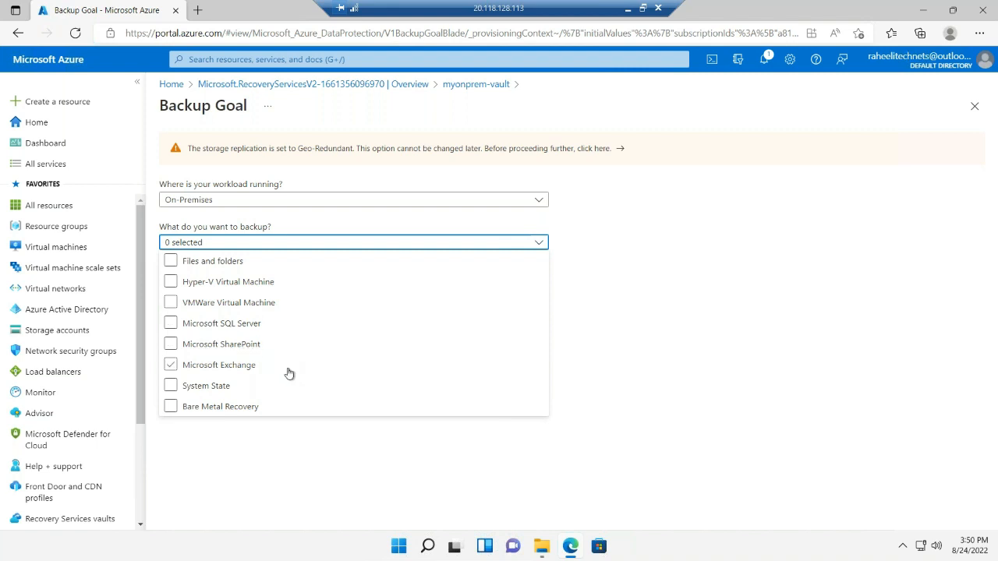
click(217, 389)
click(238, 408)
click(171, 262)
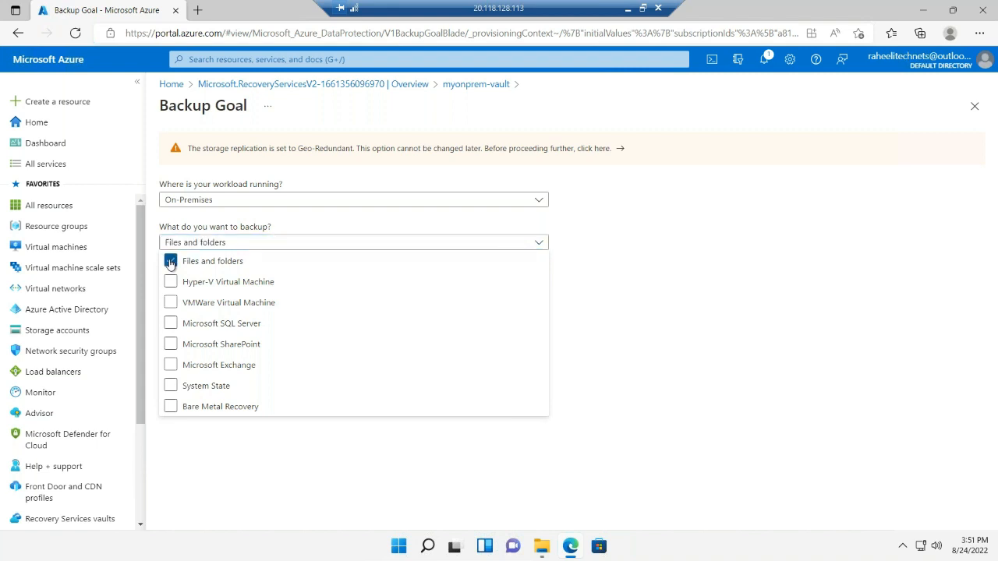
click(622, 442)
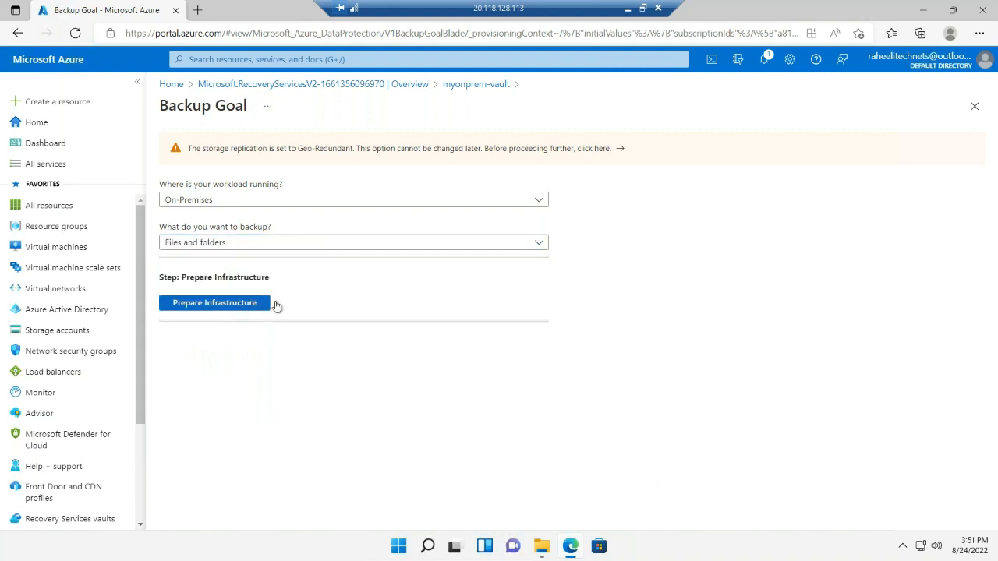
Open the infrastructure preparation and download the Recovery Services agent for Windows Server or Windows Client
click(236, 304)
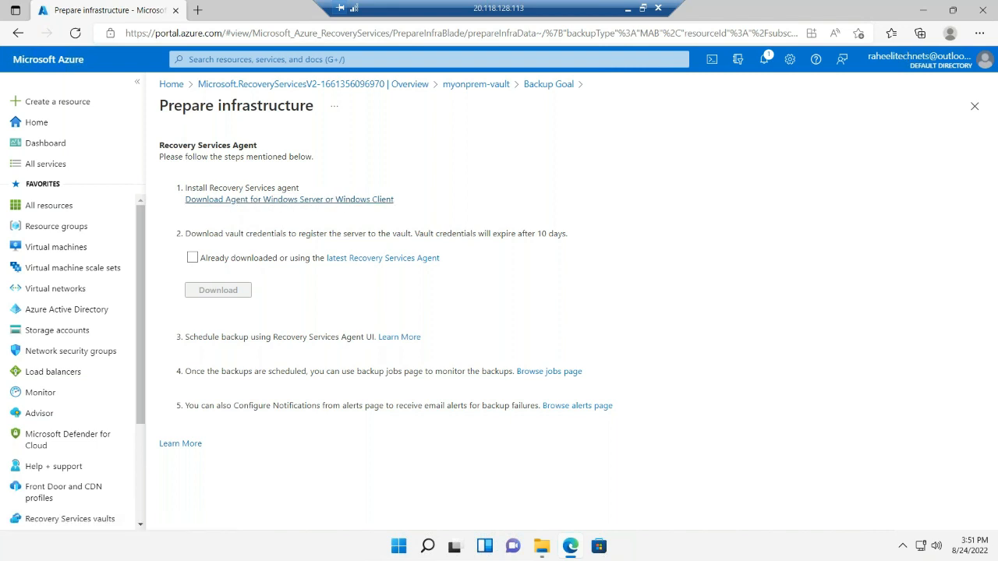
click(289, 200)
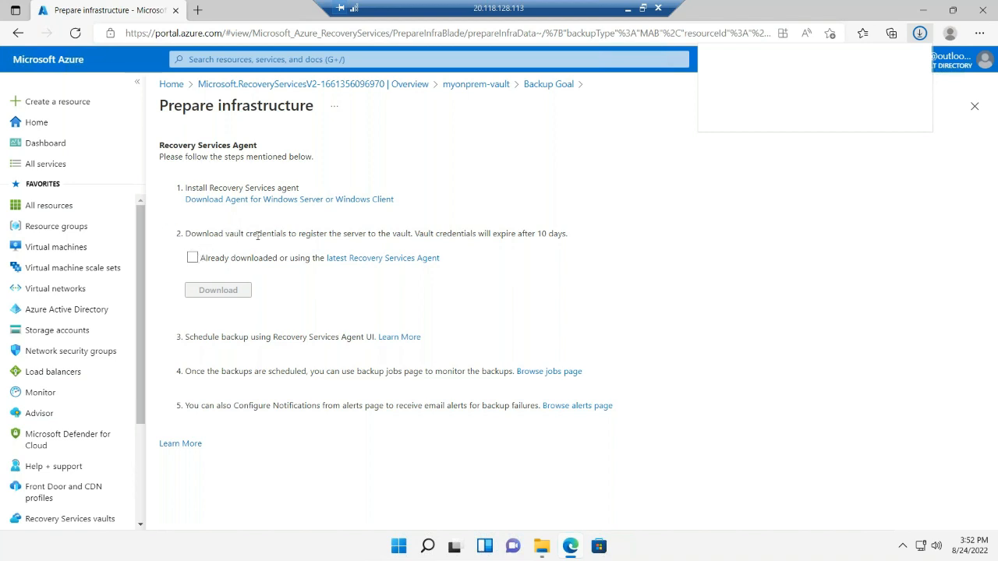
Review the vault credentials instructions, mark the latest Recovery Services Agent as already downloaded and download the vault credentials
drag(229, 235, 408, 234)
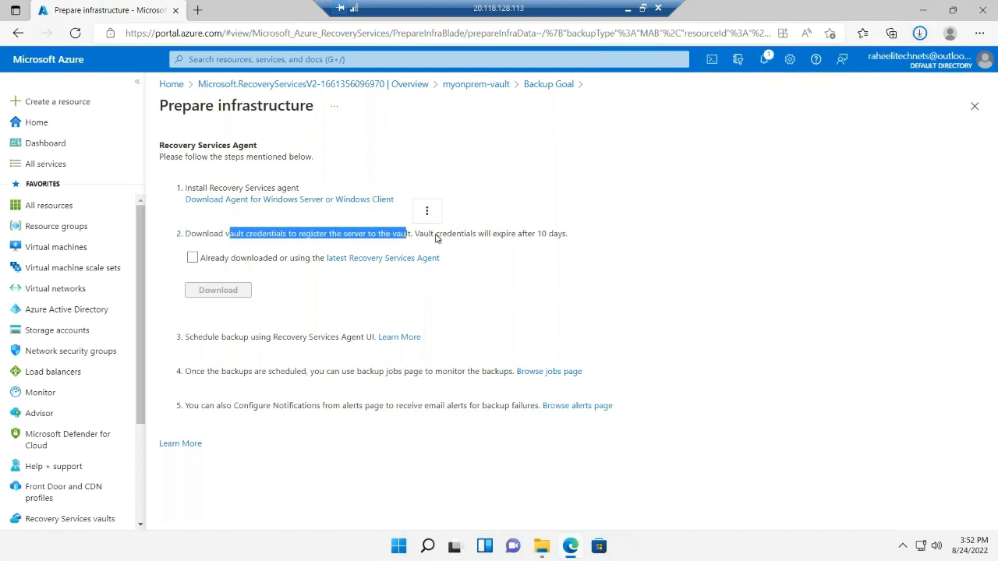
click(497, 233)
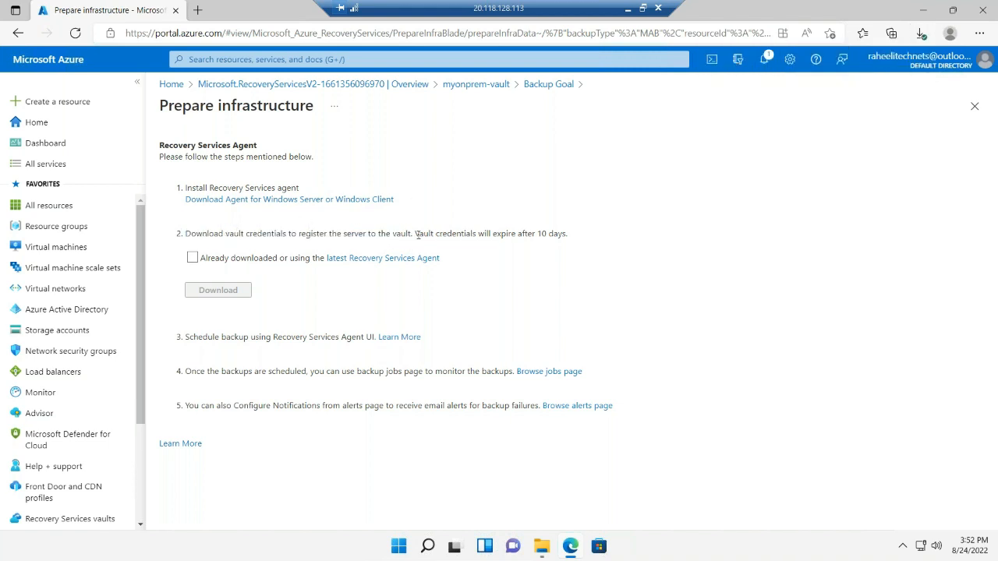
drag(419, 234, 184, 234)
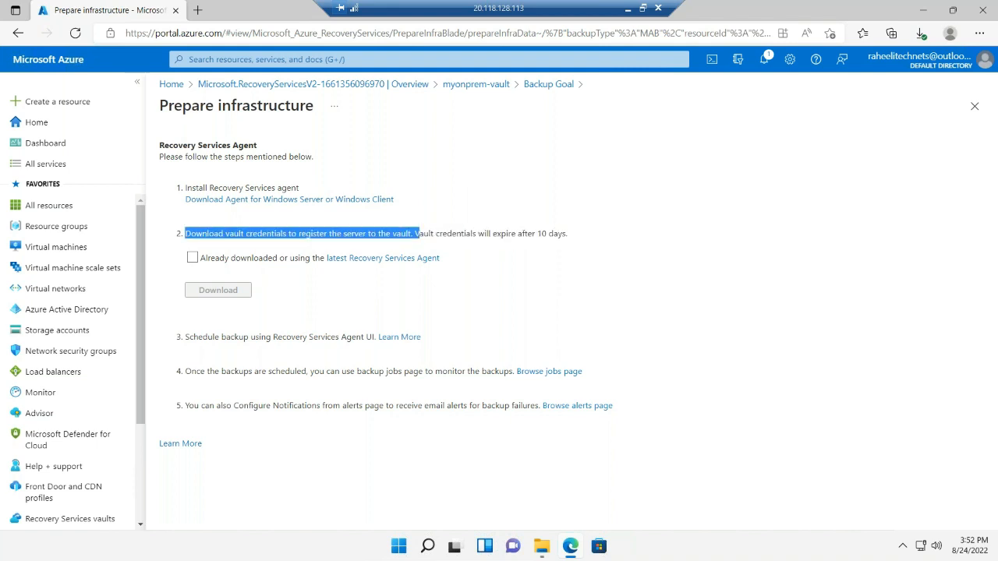
click(479, 244)
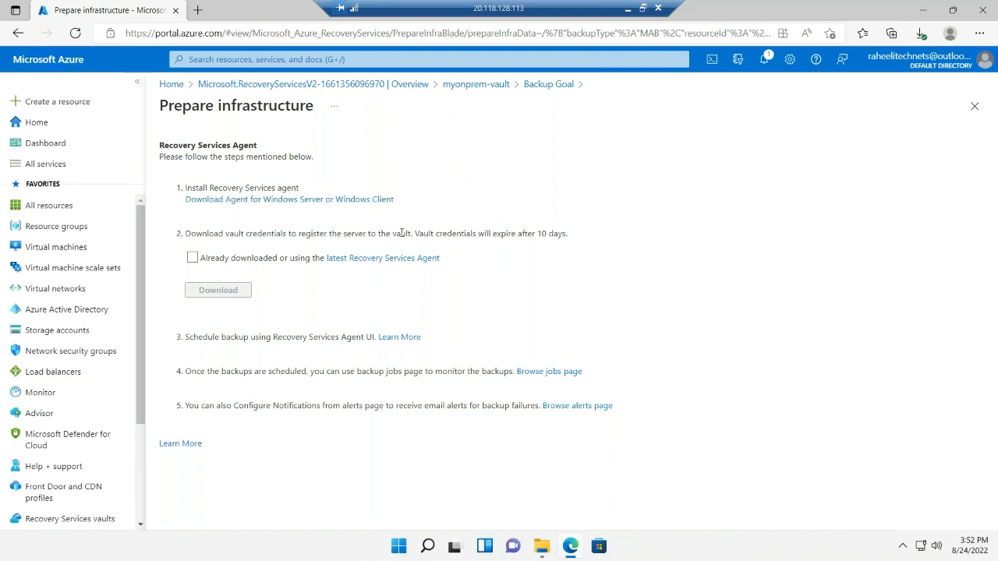
drag(400, 234, 185, 233)
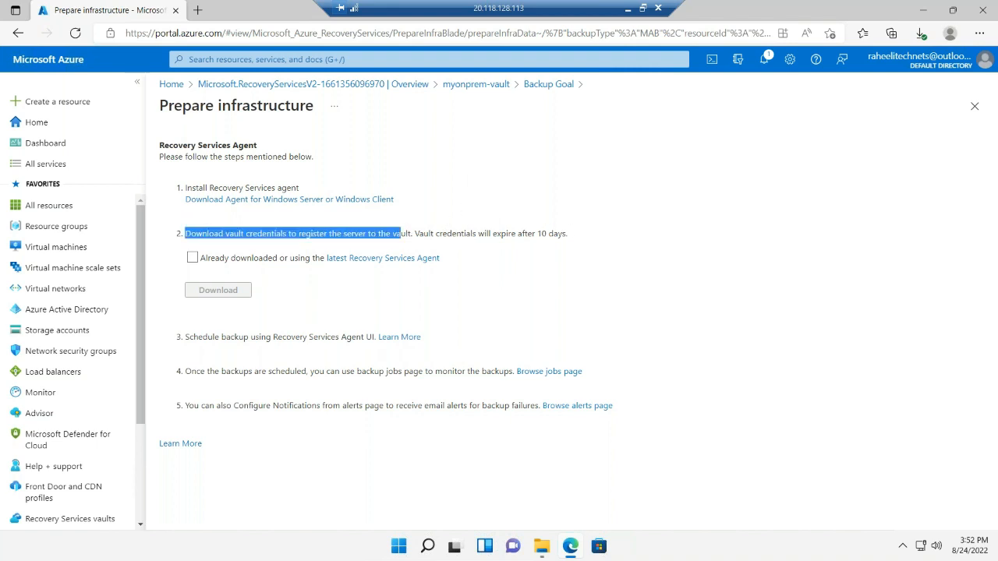
click(531, 266)
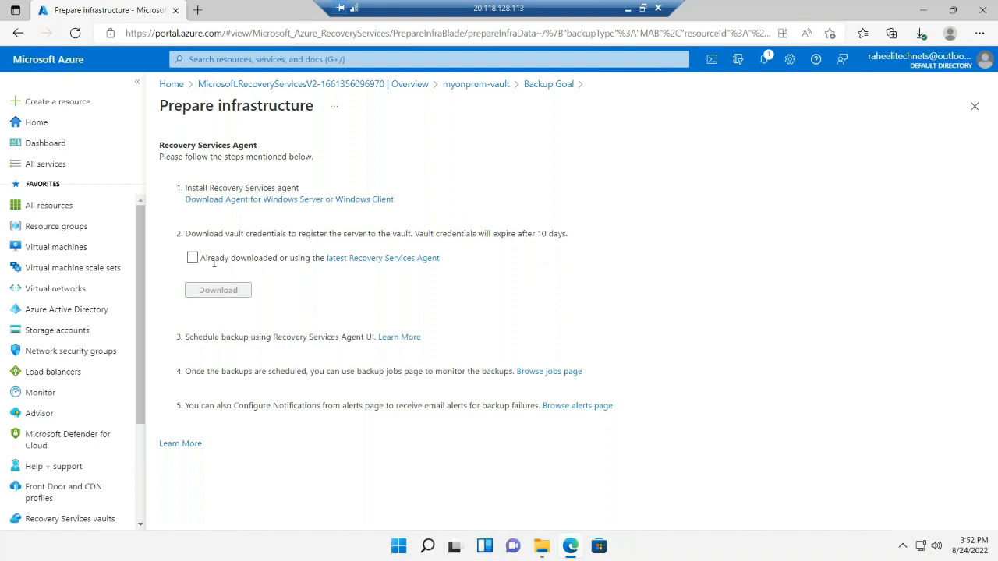
drag(276, 265, 505, 261)
click(511, 262)
click(192, 261)
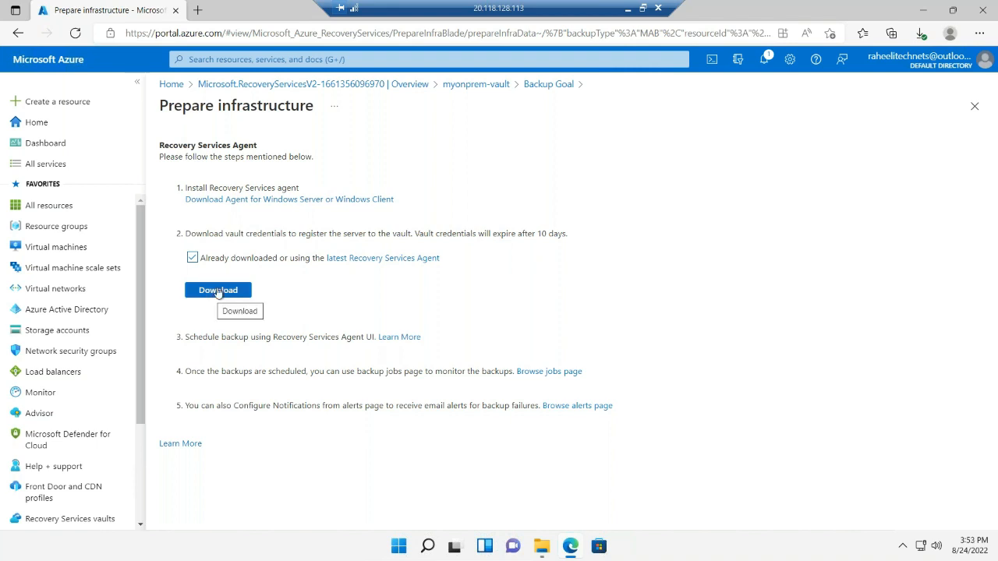
click(218, 291)
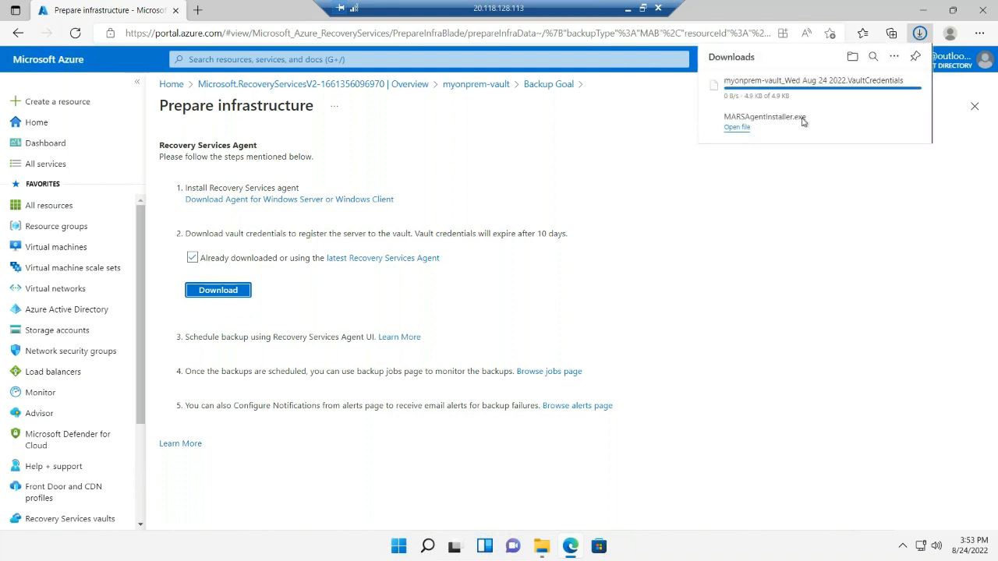
Launch MARSAgentInstaller.exe from the downloads and accept the default installation folder and cache location
click(739, 126)
click(922, 38)
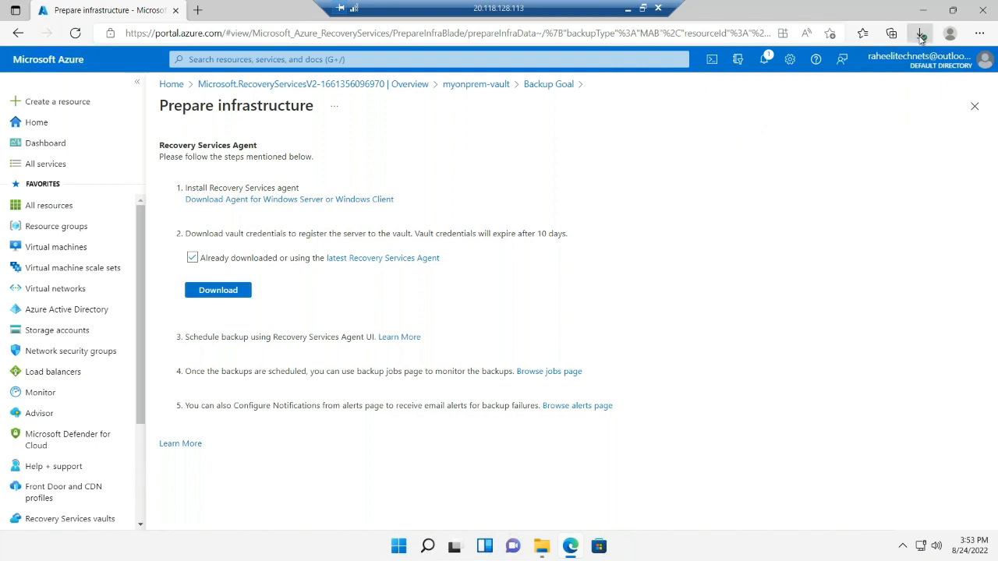
click(922, 37)
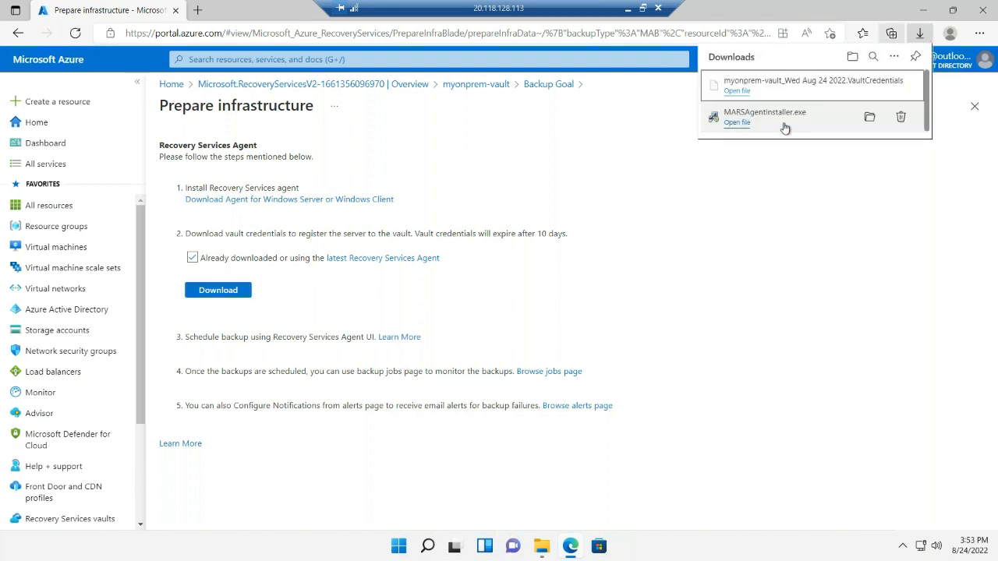
click(737, 124)
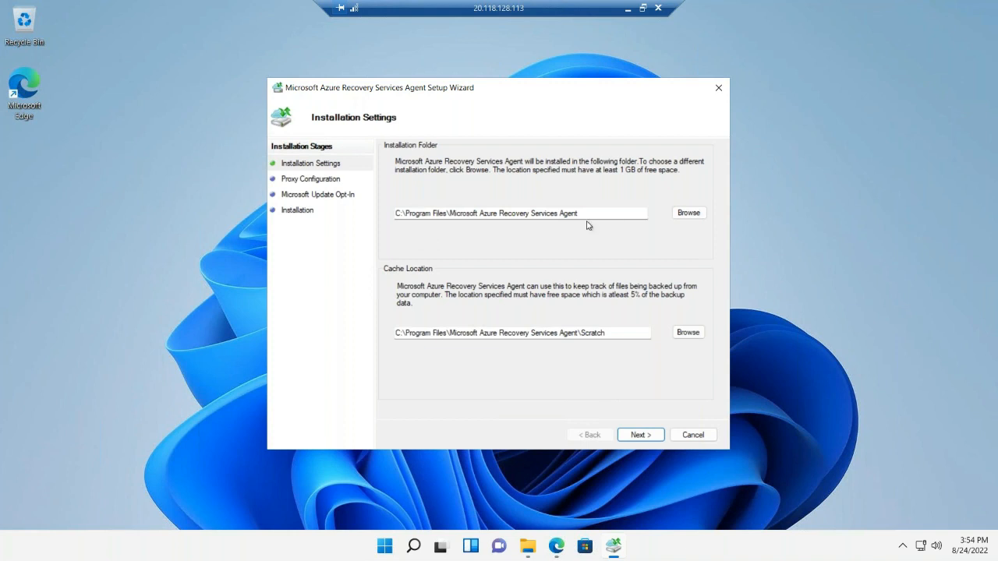
click(644, 437)
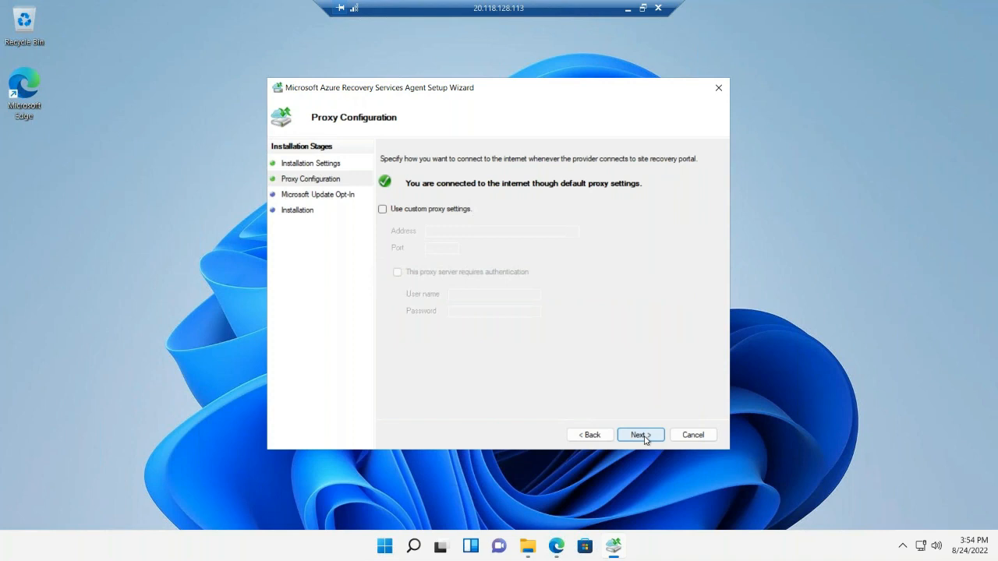
click(432, 210)
click(452, 231)
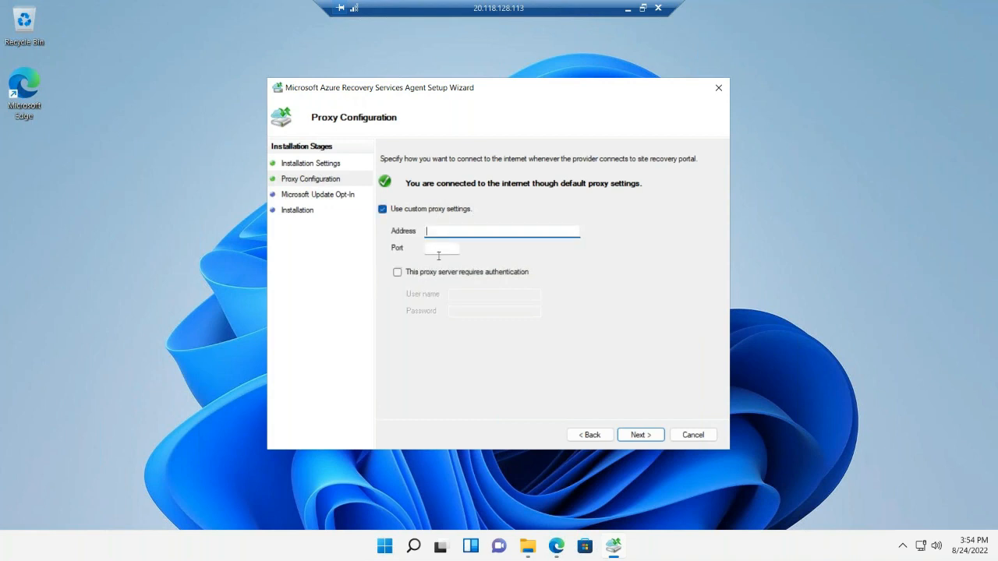
click(383, 209)
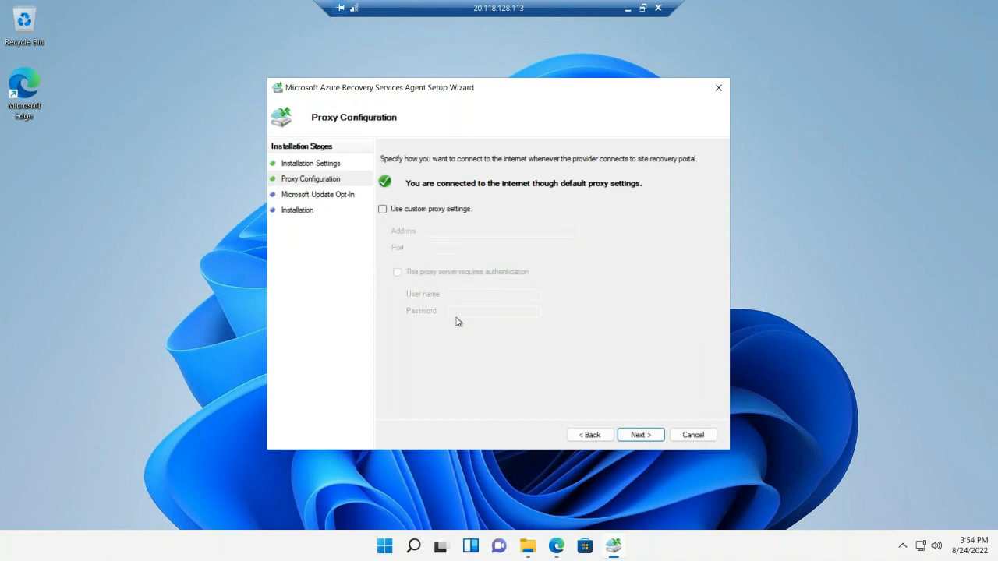
Install the Recovery Services Agent with the default proxy settings and without using Microsoft Update
click(646, 439)
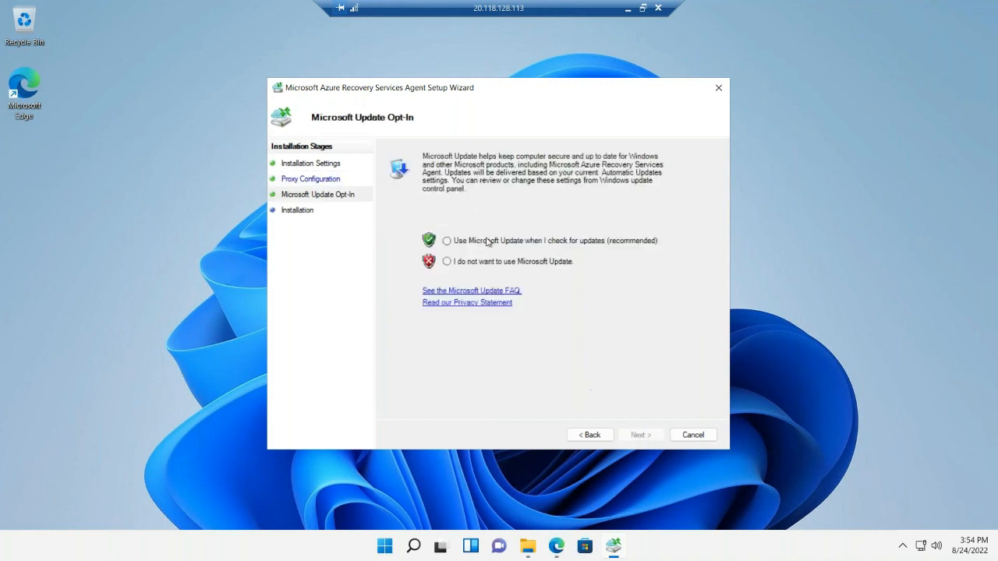
click(447, 262)
click(638, 436)
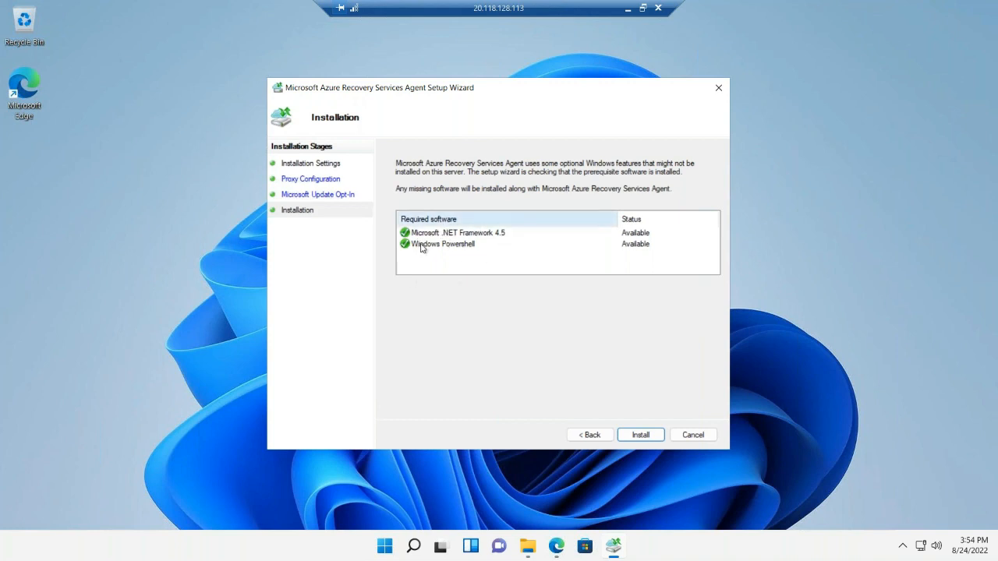
click(504, 235)
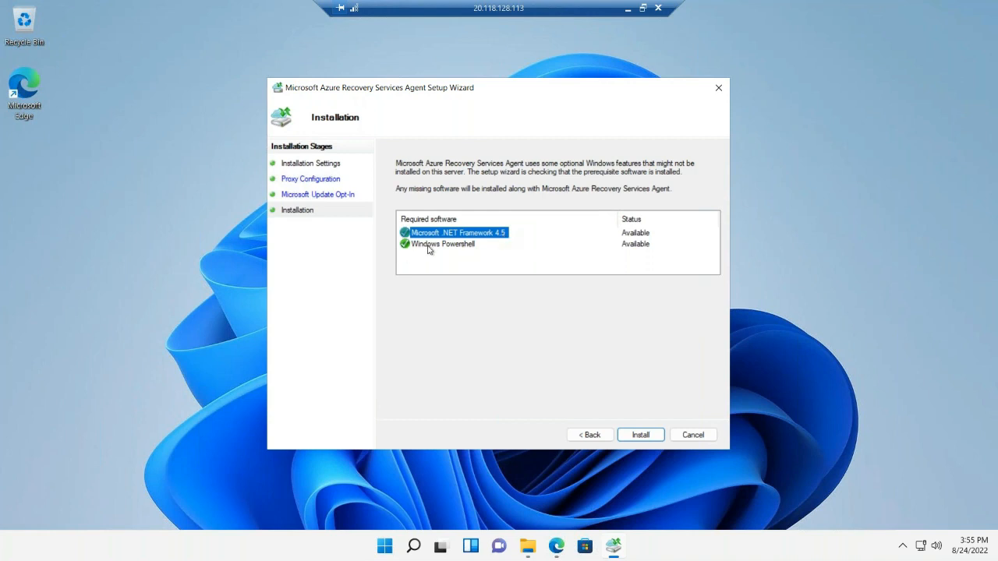
click(481, 248)
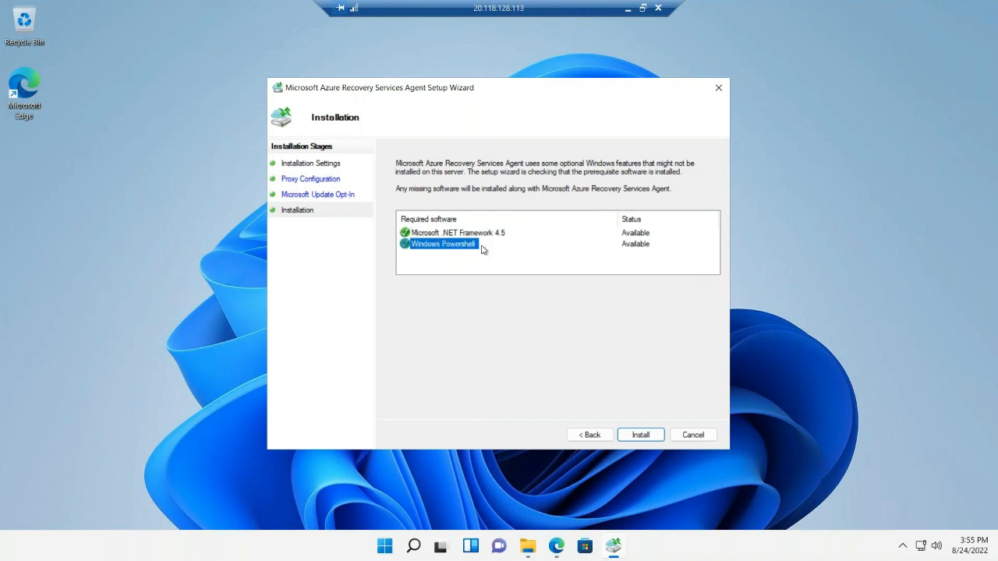
click(650, 441)
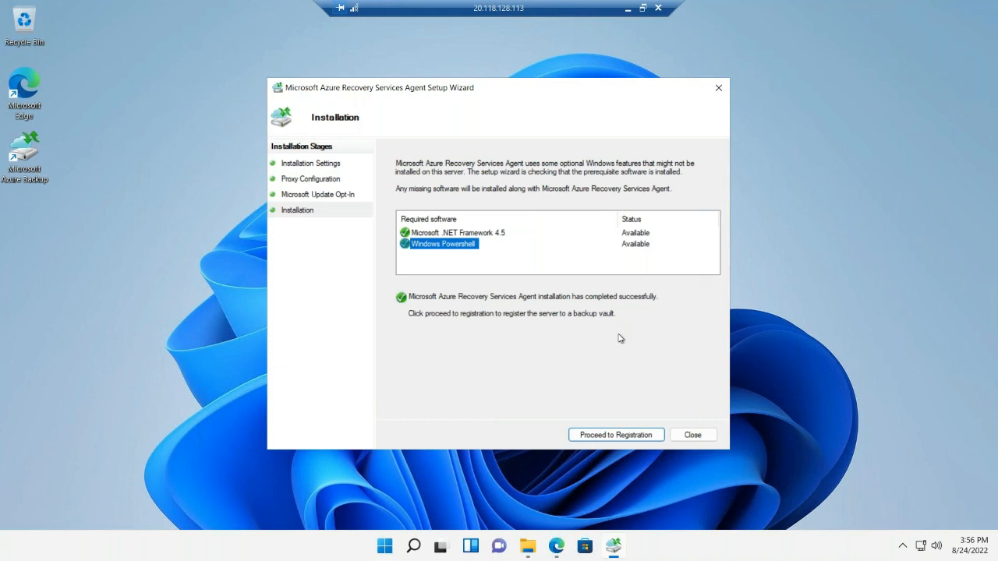
Proceed to server registration and identify the vault with the file myonprem-vault_Wed Aug 24 2022.VaultCredentials from Downloads
click(621, 438)
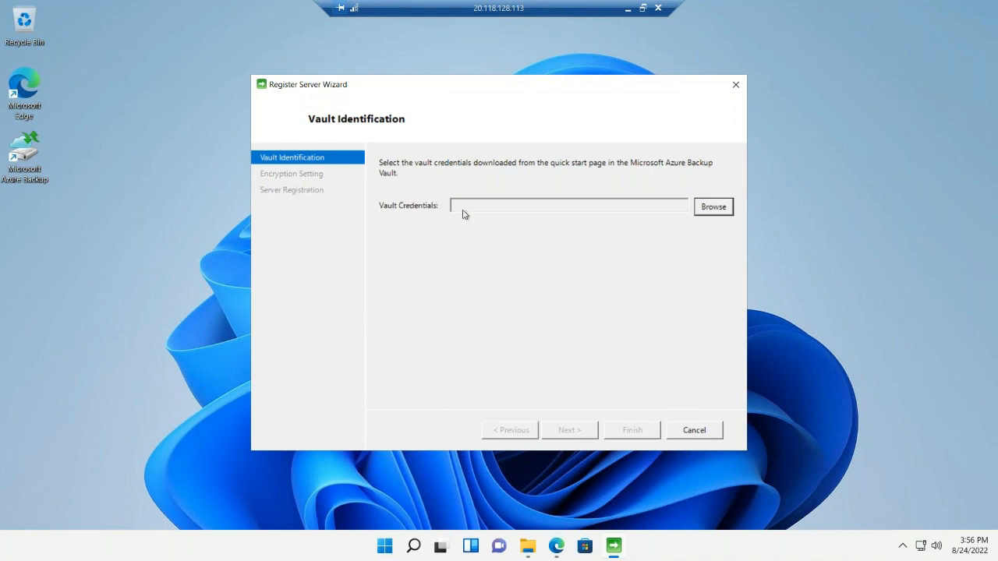
click(556, 546)
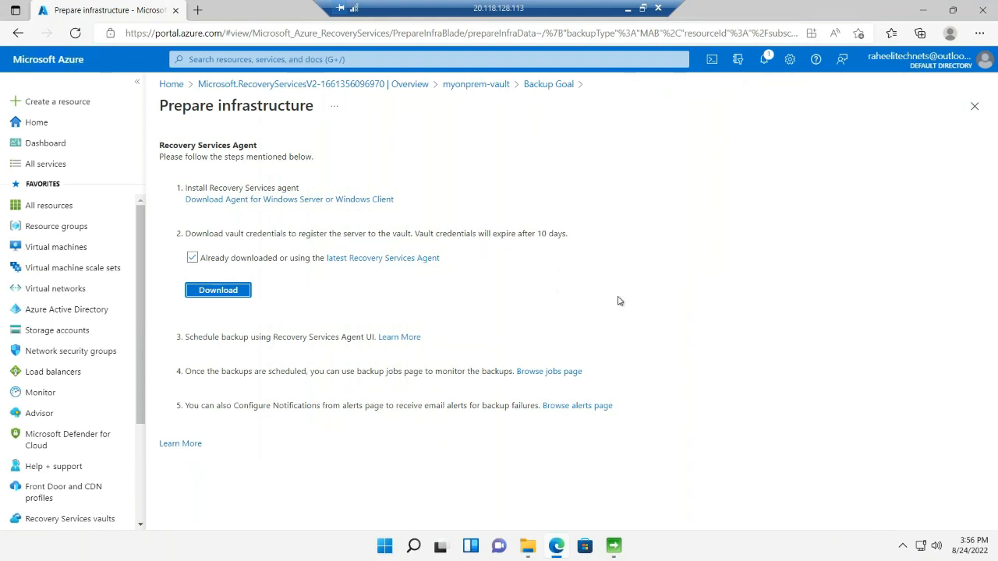
click(925, 13)
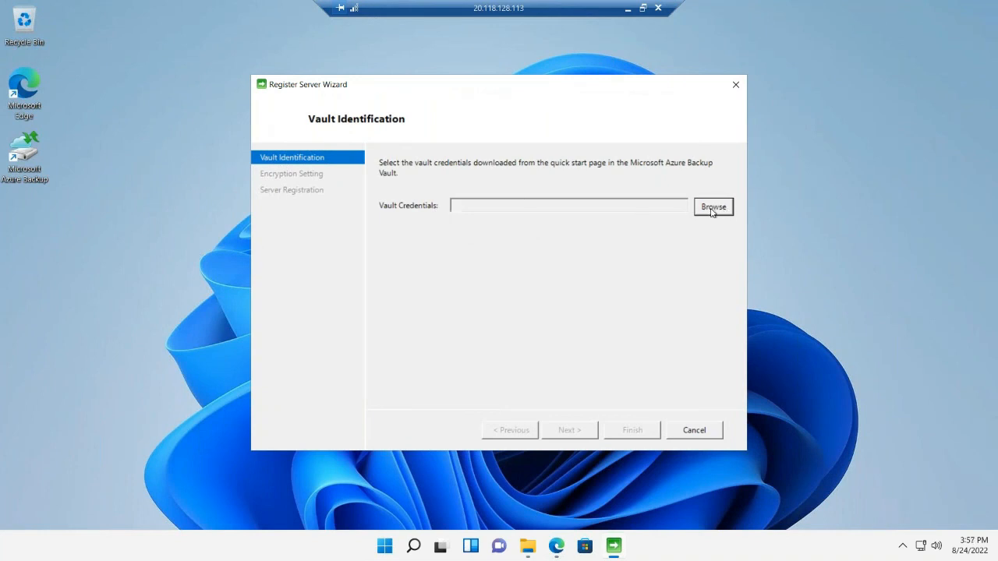
click(712, 210)
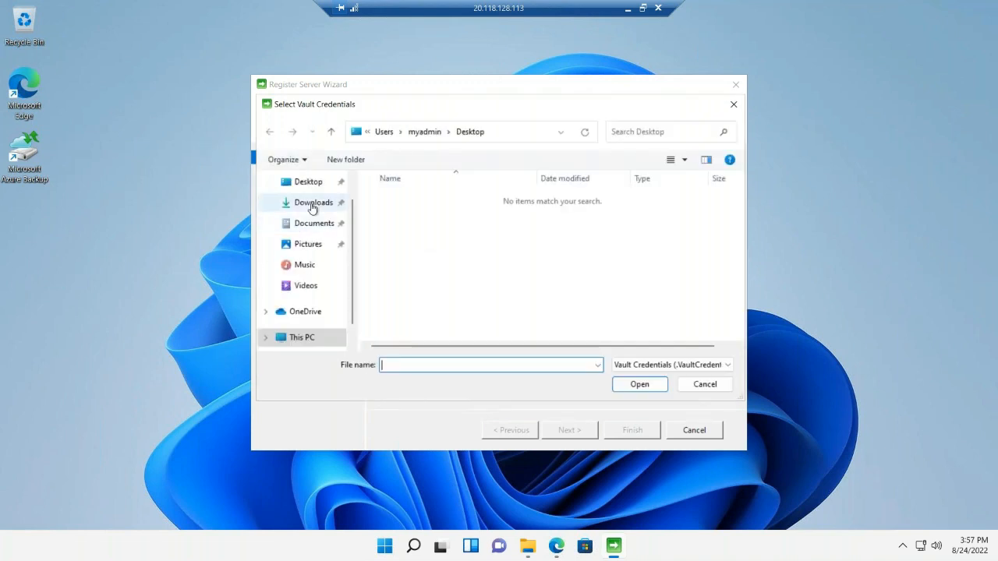
click(313, 204)
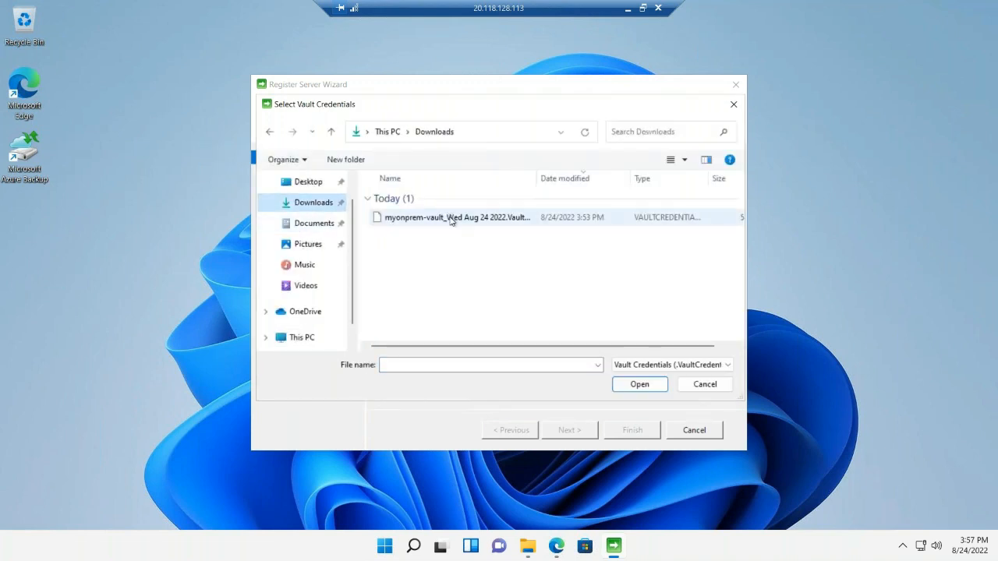
click(450, 219)
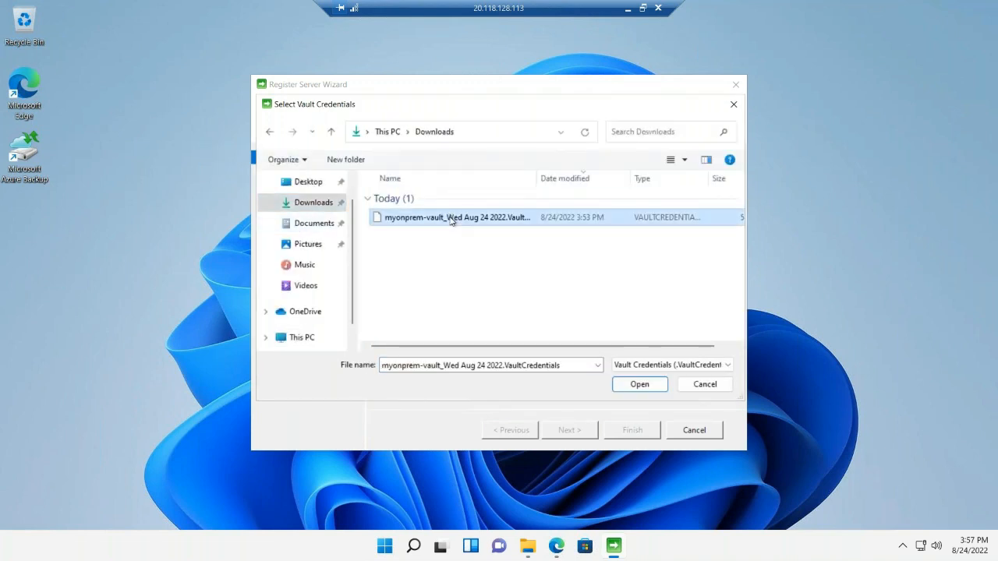
click(652, 386)
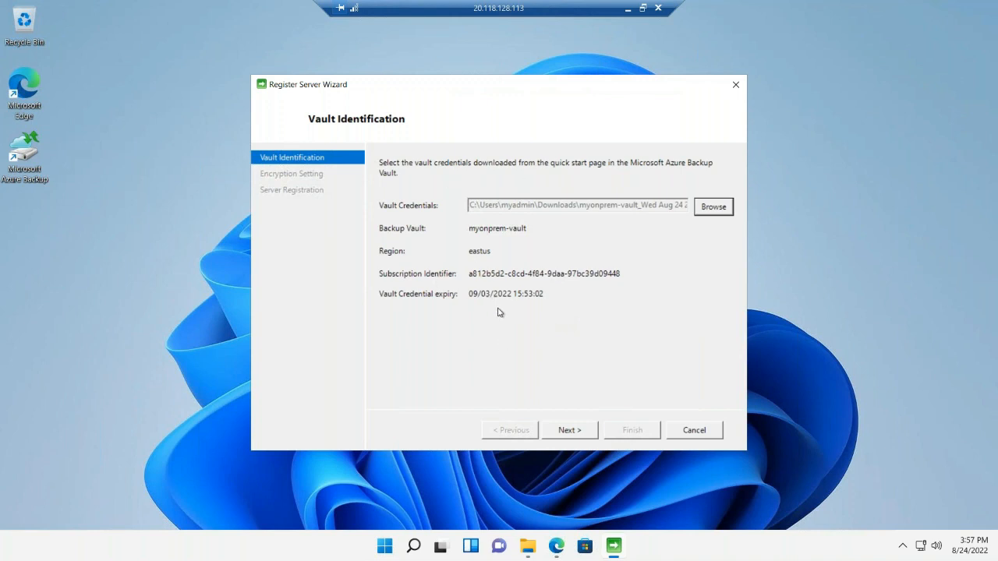
click(571, 431)
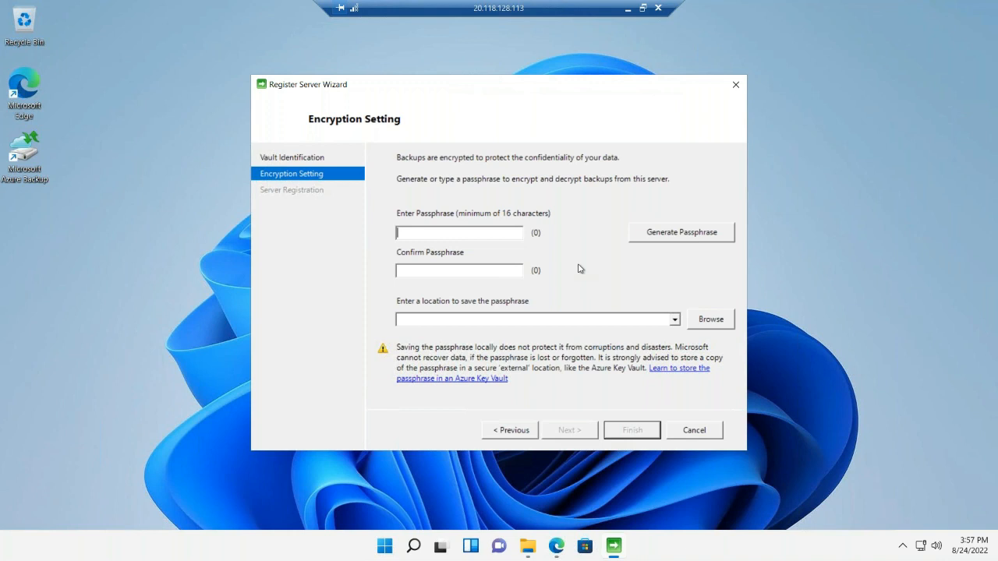
Finish the server registration with a generated encryption passphrase saved in a new C:\PassPhrase folder, accepting storage on this machine
click(680, 234)
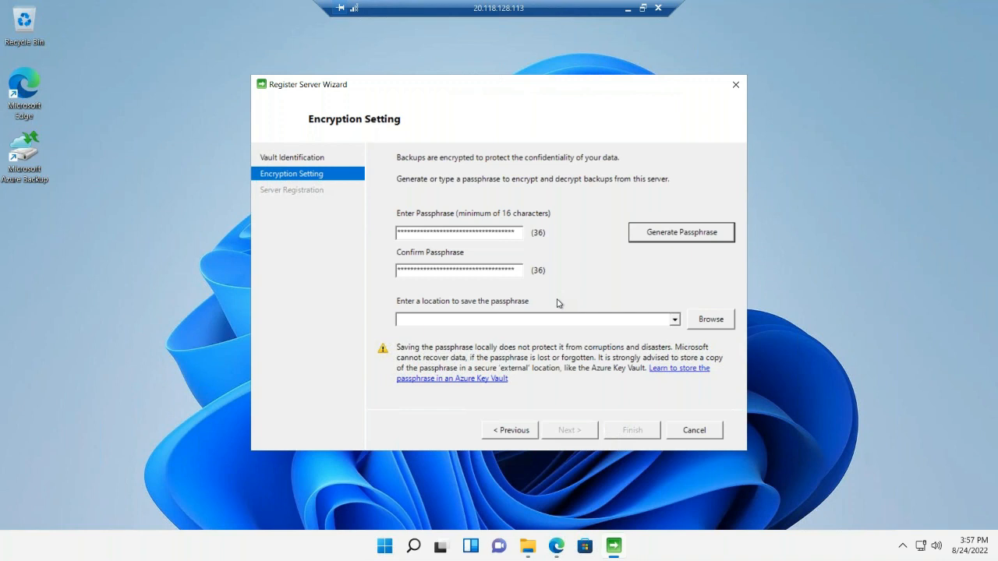
click(710, 320)
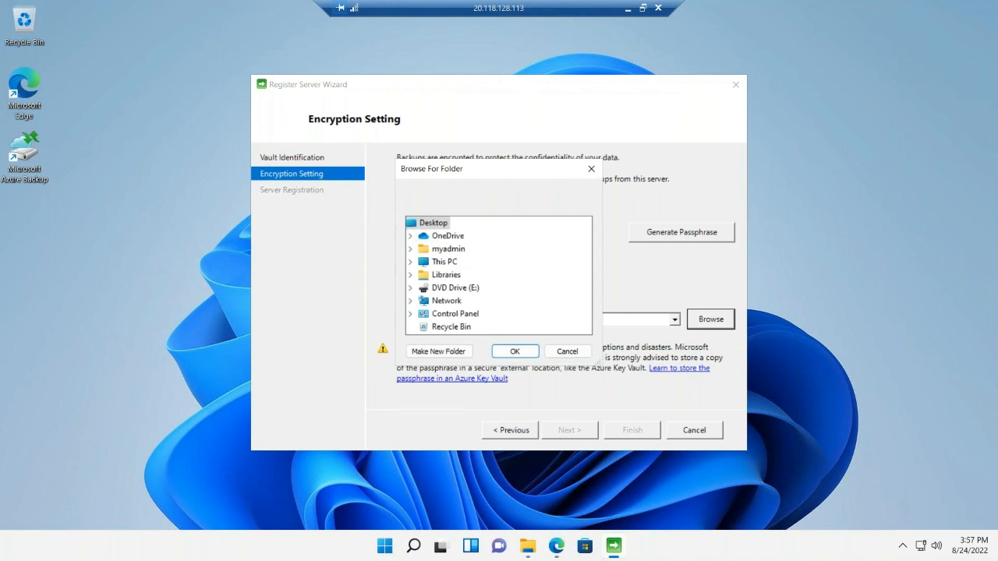
click(410, 261)
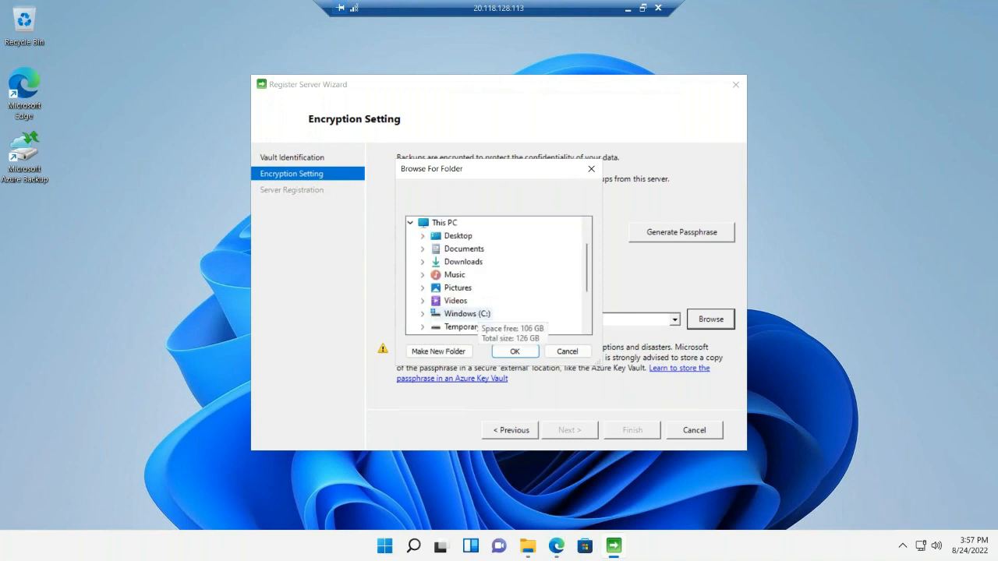
double_click(466, 313)
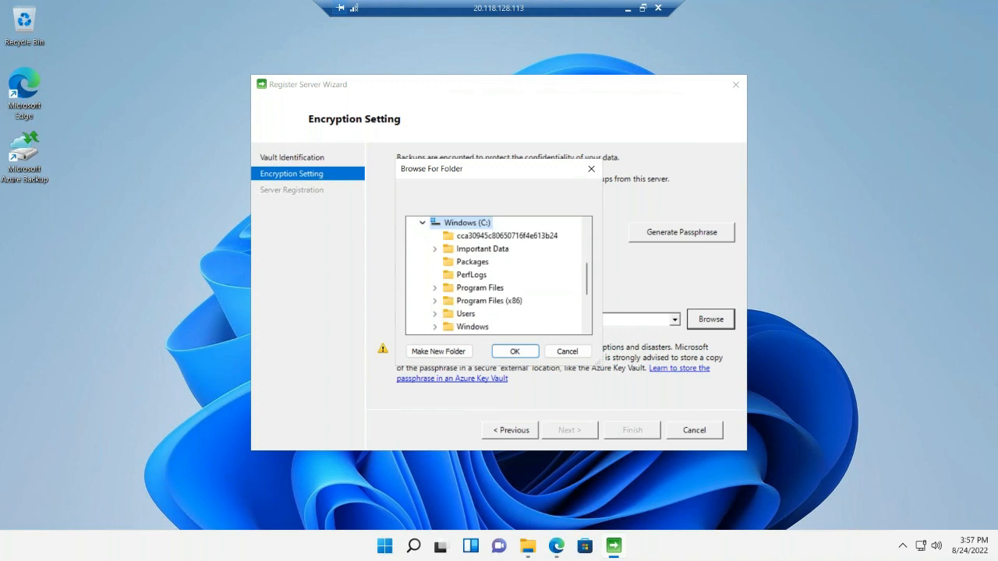
click(457, 355)
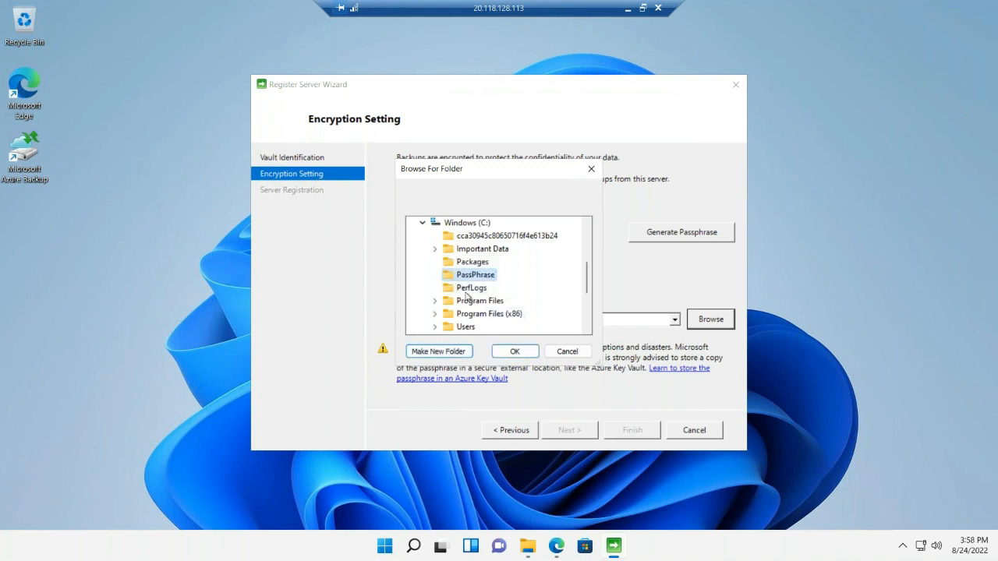
click(514, 352)
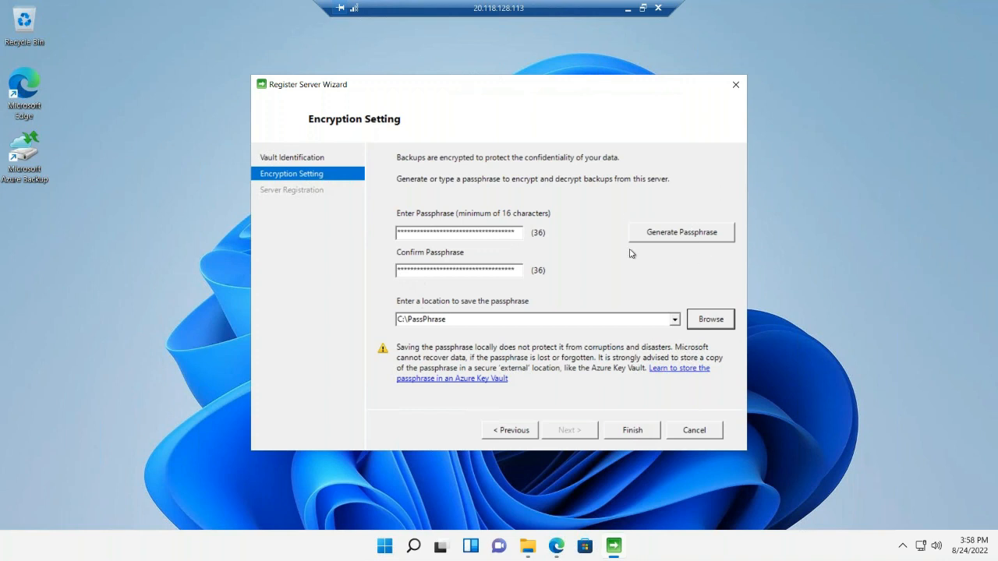
click(639, 431)
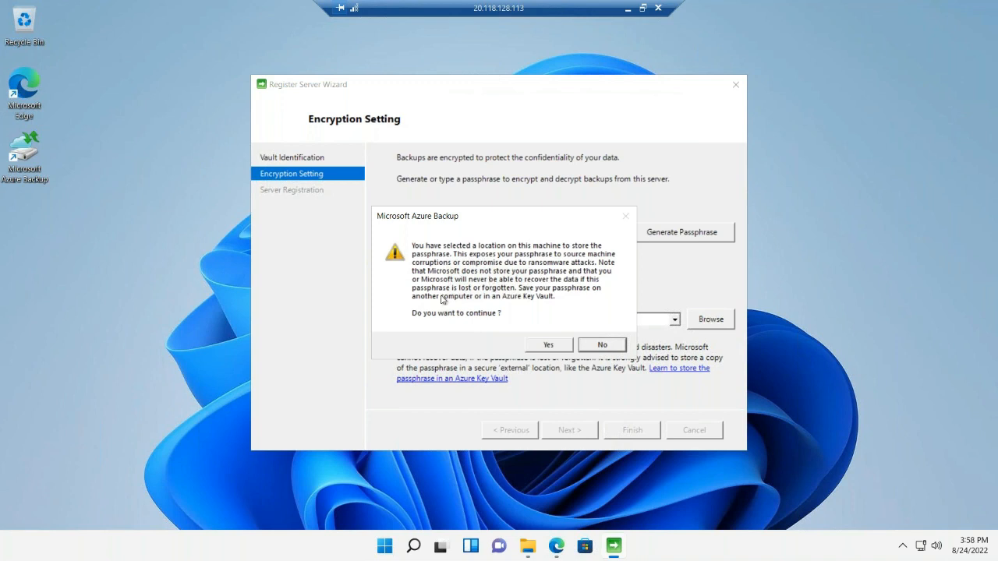
click(546, 345)
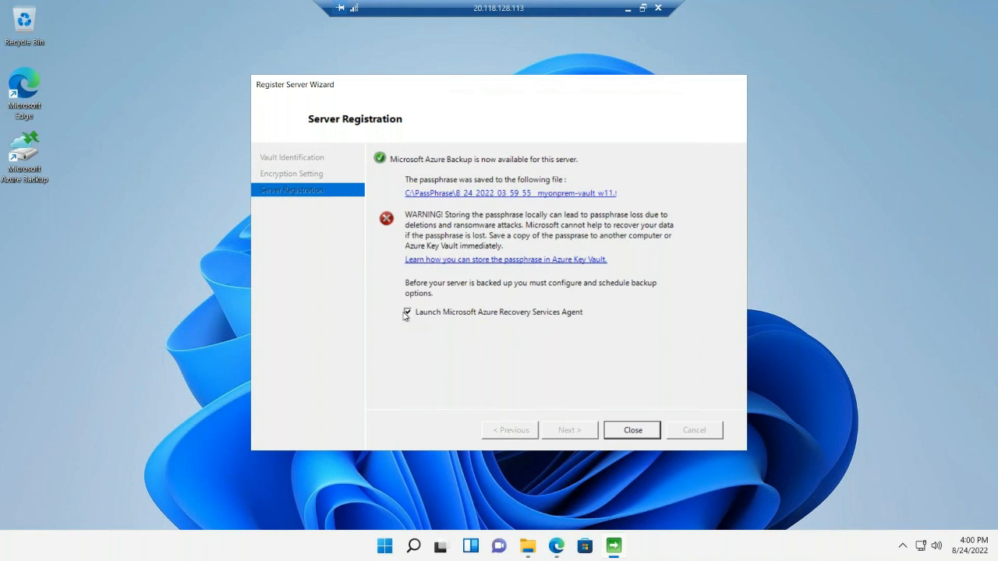
Finish registration, launch the Recovery Services Agent, and start a backup schedule that includes the C:\Important Data folder
click(633, 432)
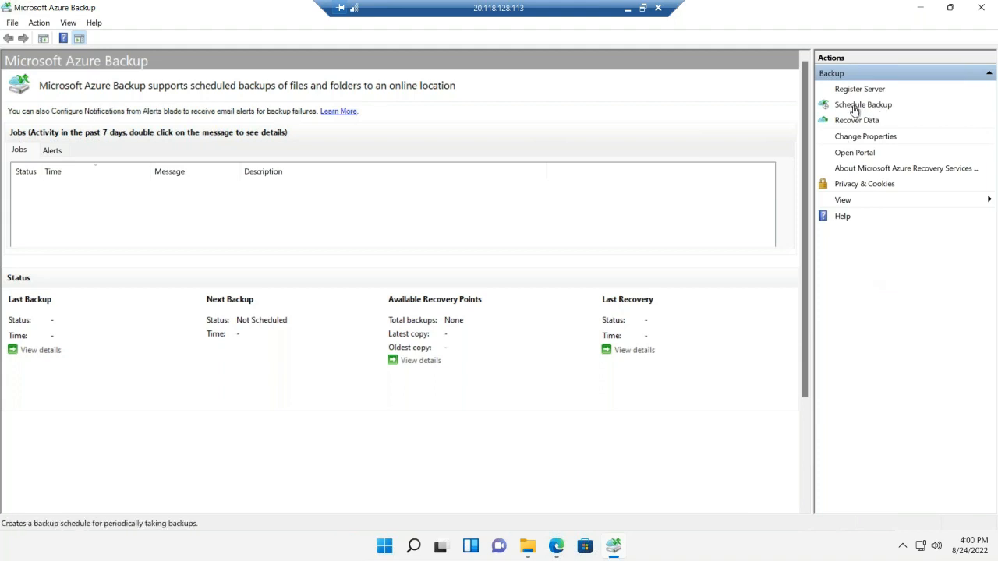
click(877, 108)
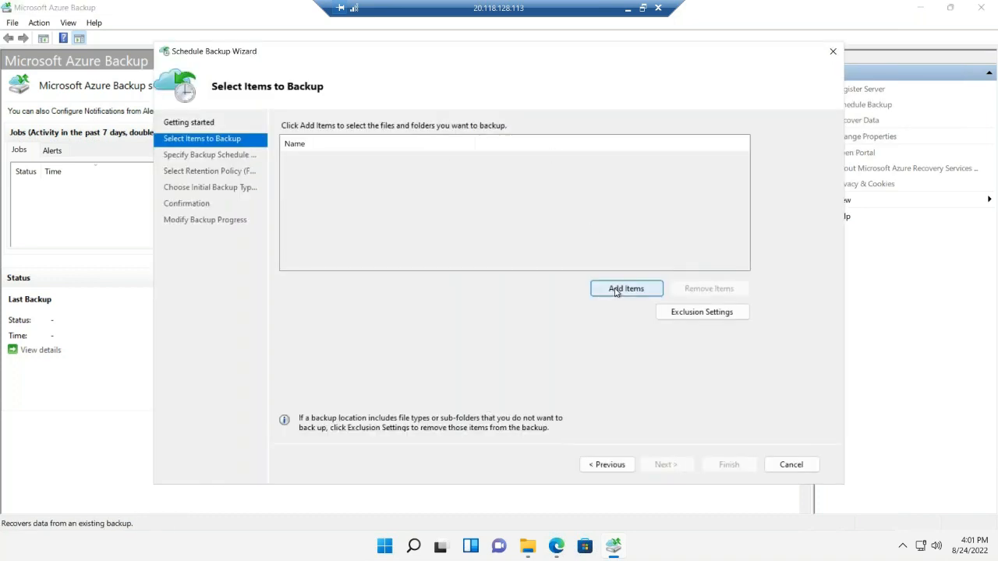
click(615, 290)
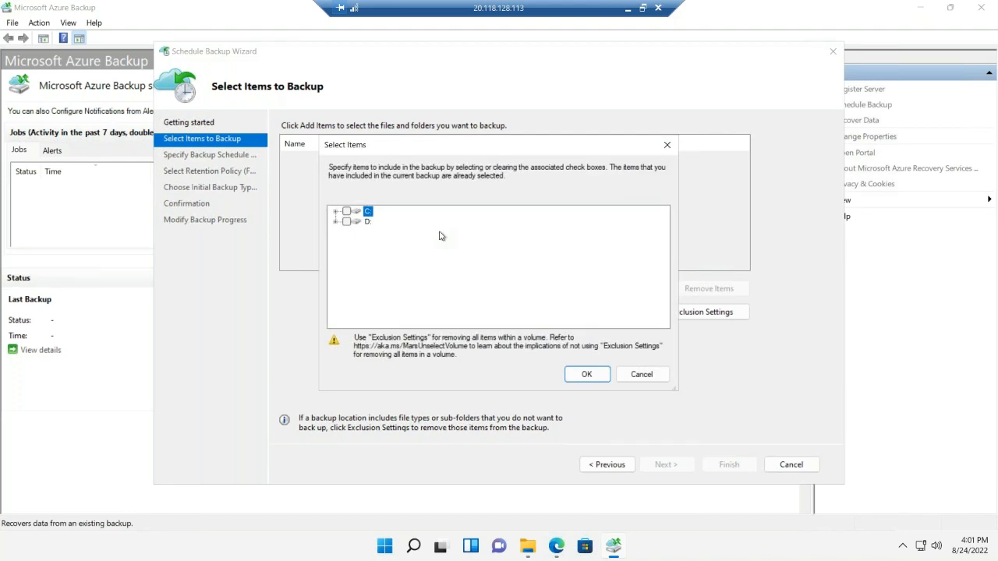
click(336, 212)
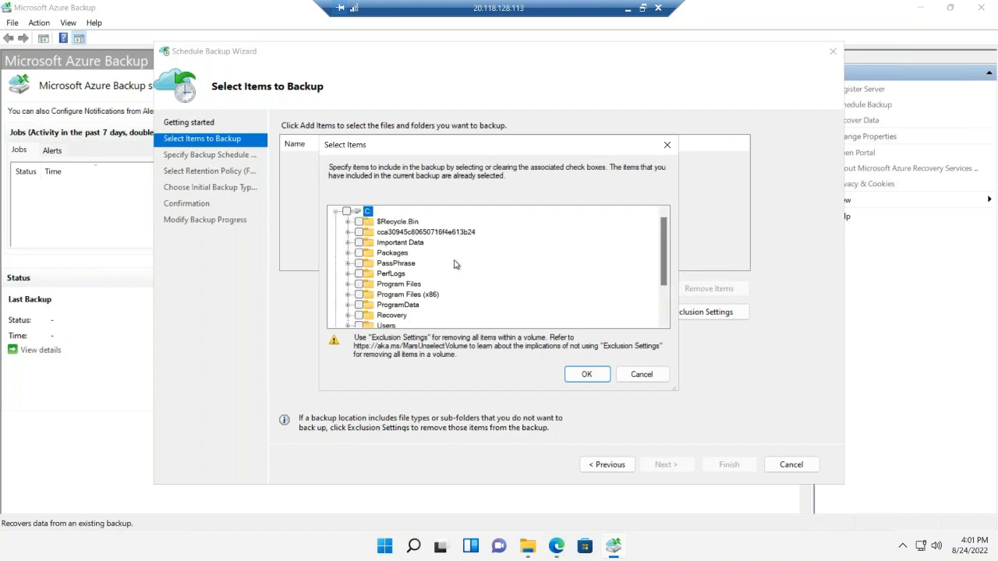
scroll(456, 265, down, 1)
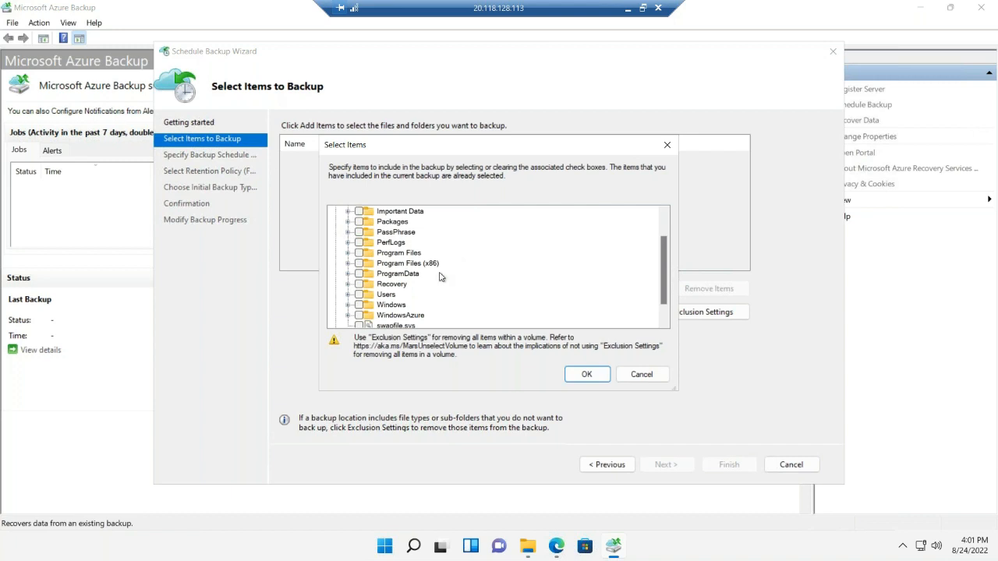
click(359, 212)
click(348, 211)
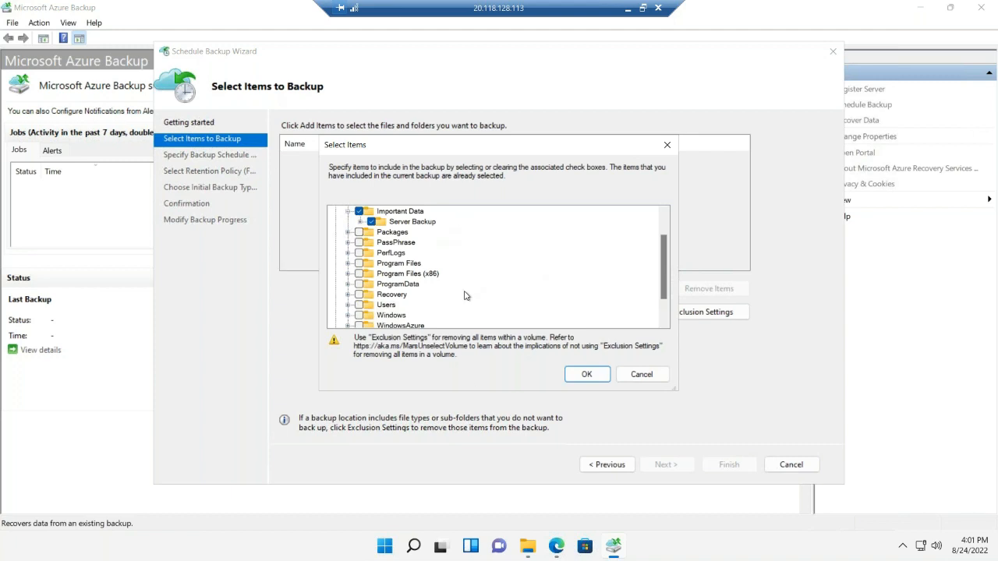
click(589, 376)
click(589, 376)
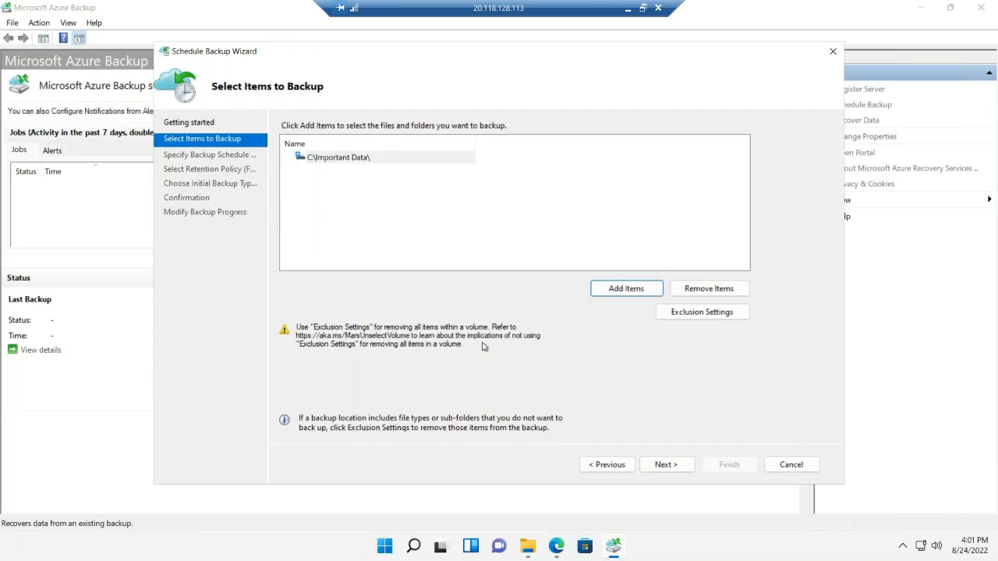
click(667, 464)
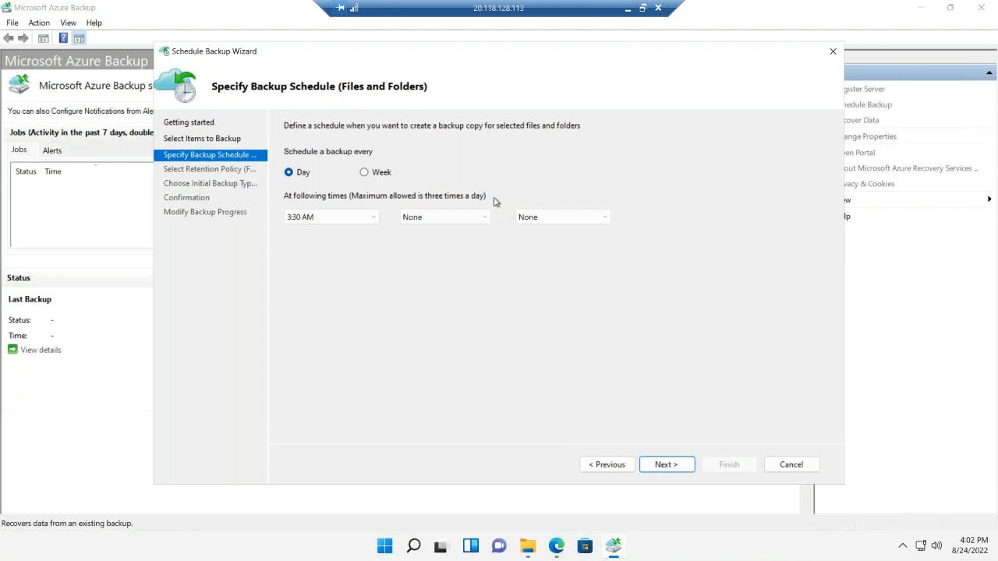
Try a weekly backup schedule on Sunday and Saturday, and switch back to a daily schedule
click(364, 173)
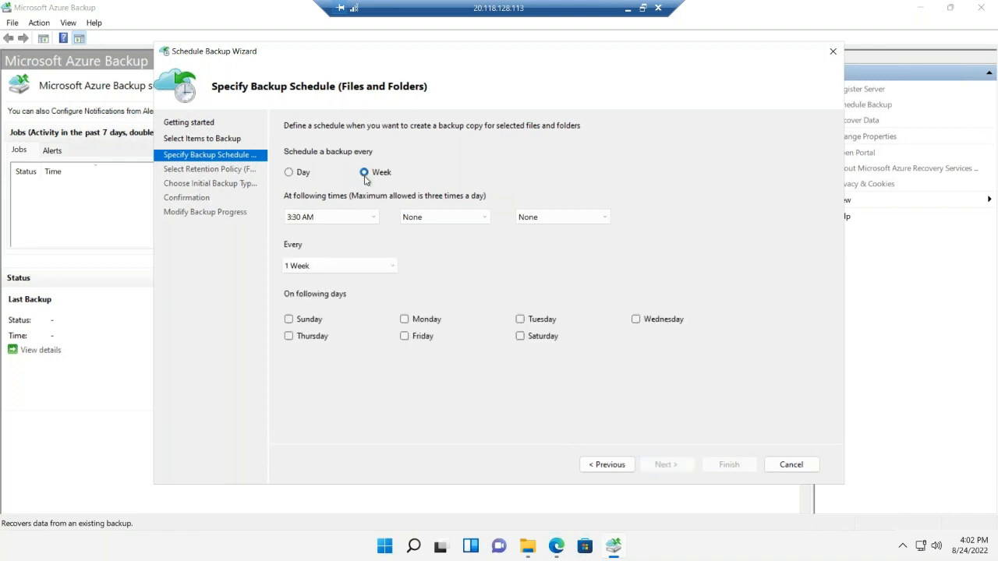
click(288, 319)
click(520, 336)
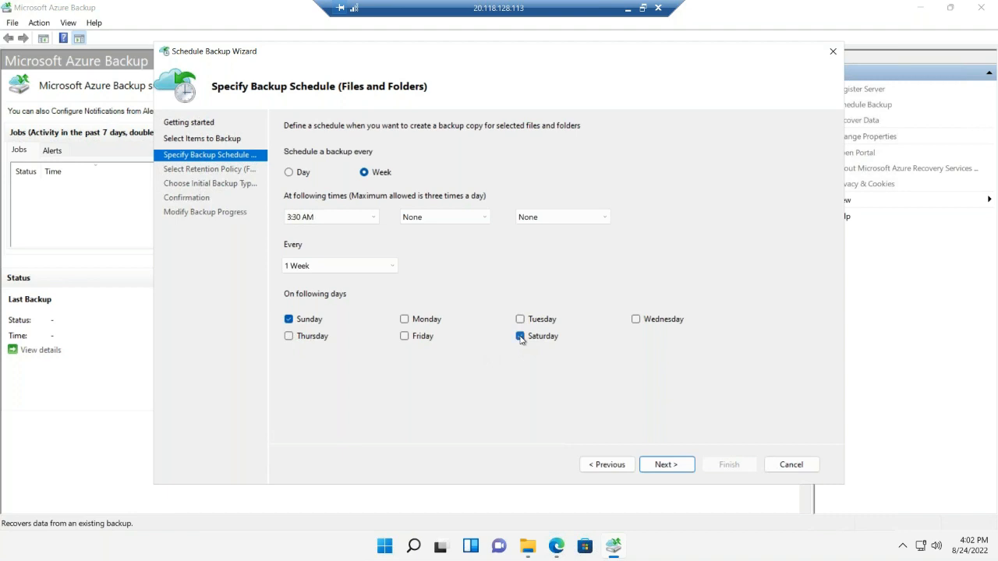
click(389, 267)
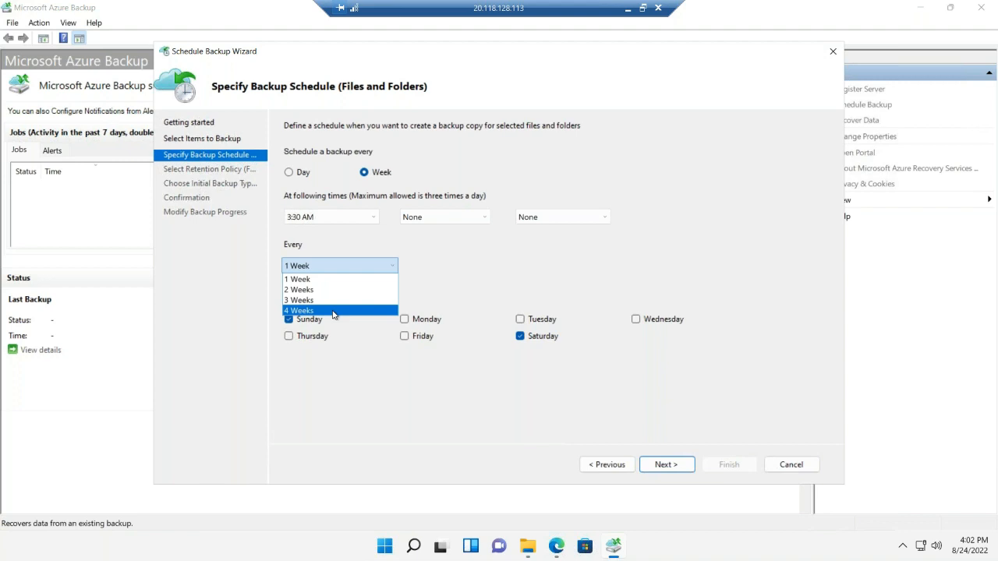
click(483, 253)
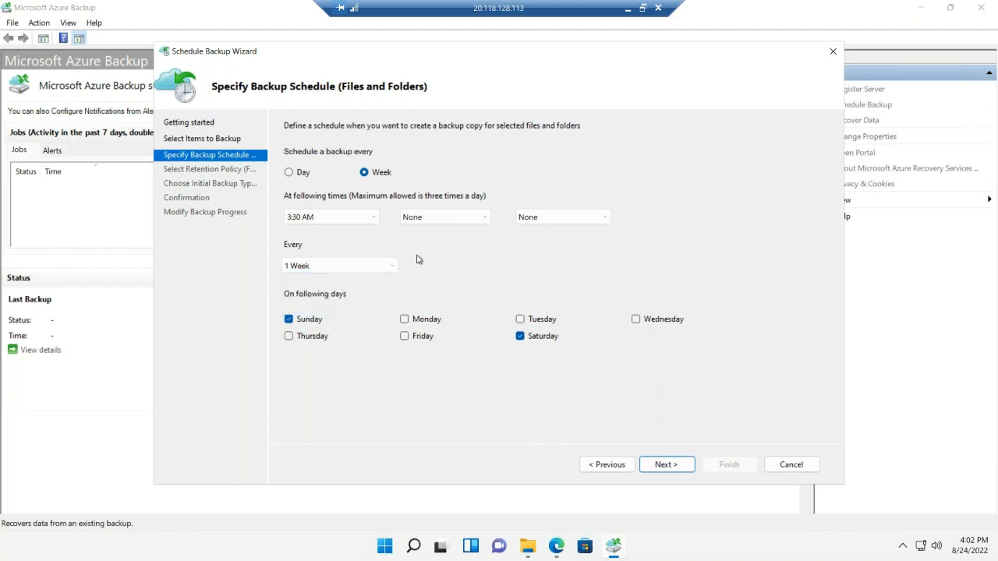
click(289, 173)
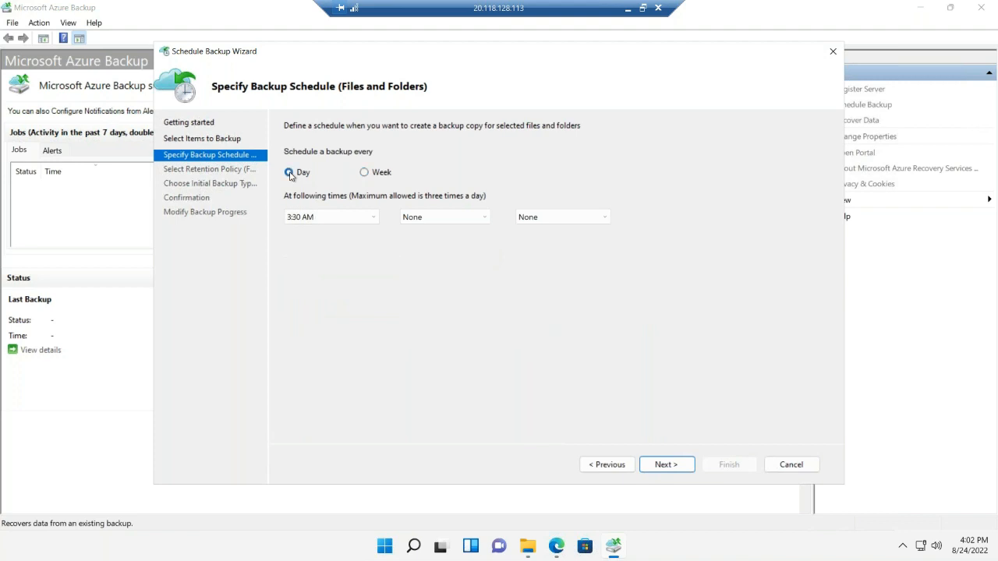
Create the backup schedule with daily 3:30 AM backups, the default retention policies and initial transfer over the network
click(667, 464)
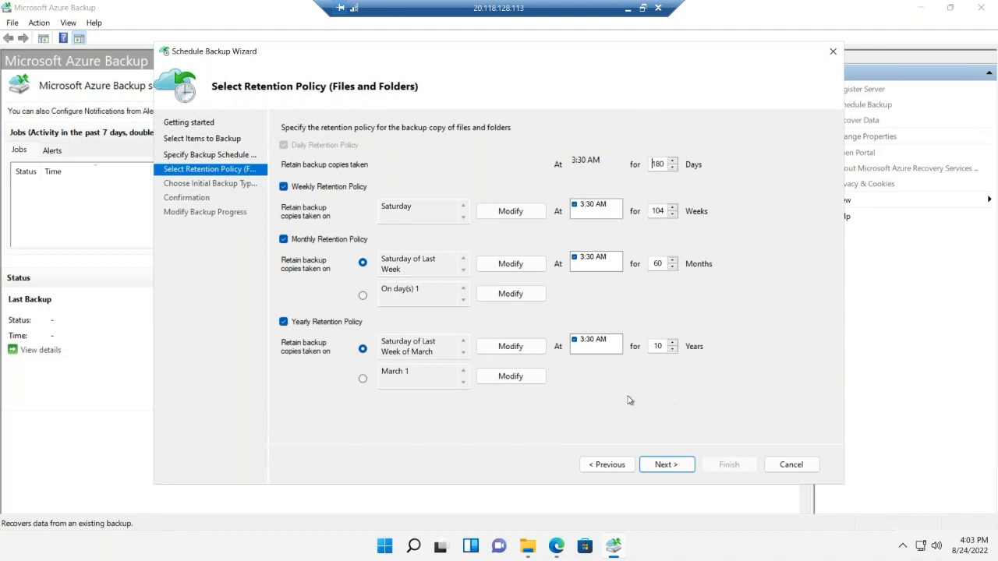
click(668, 464)
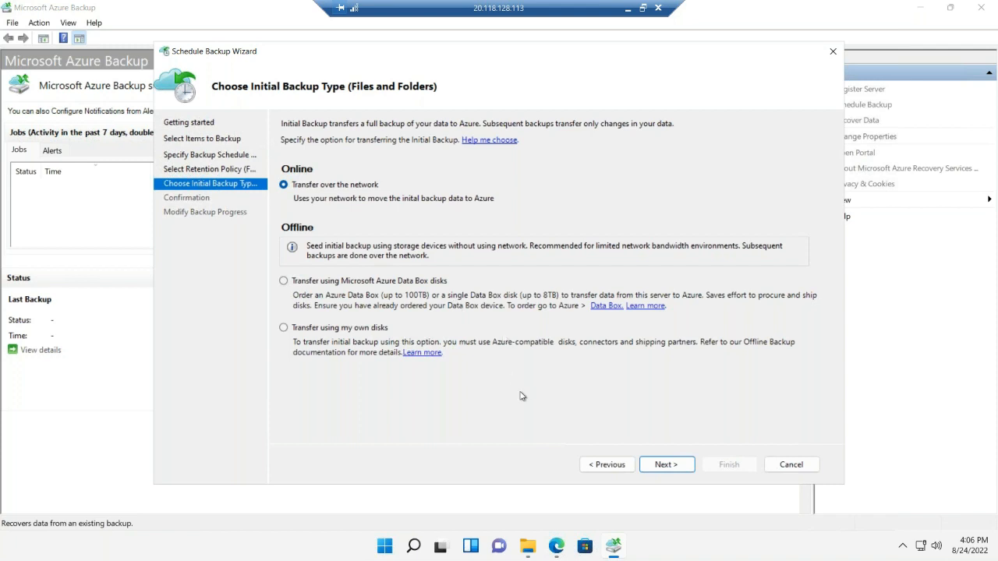
click(666, 465)
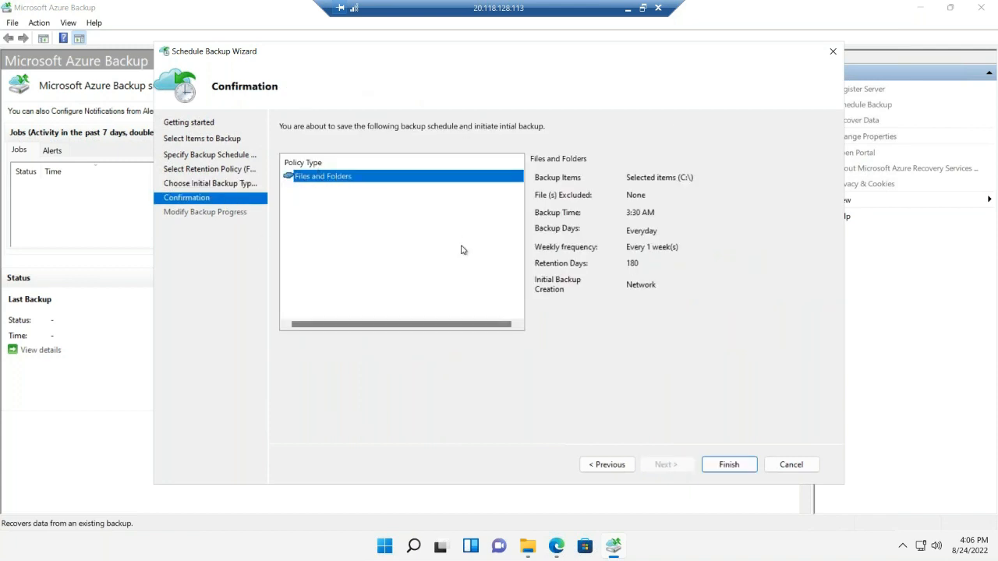
click(728, 466)
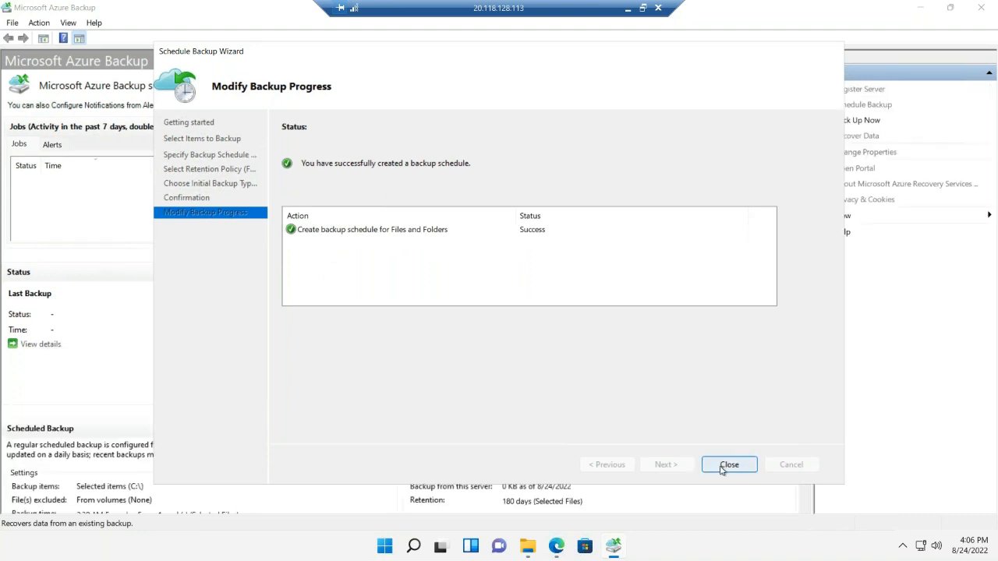
click(728, 465)
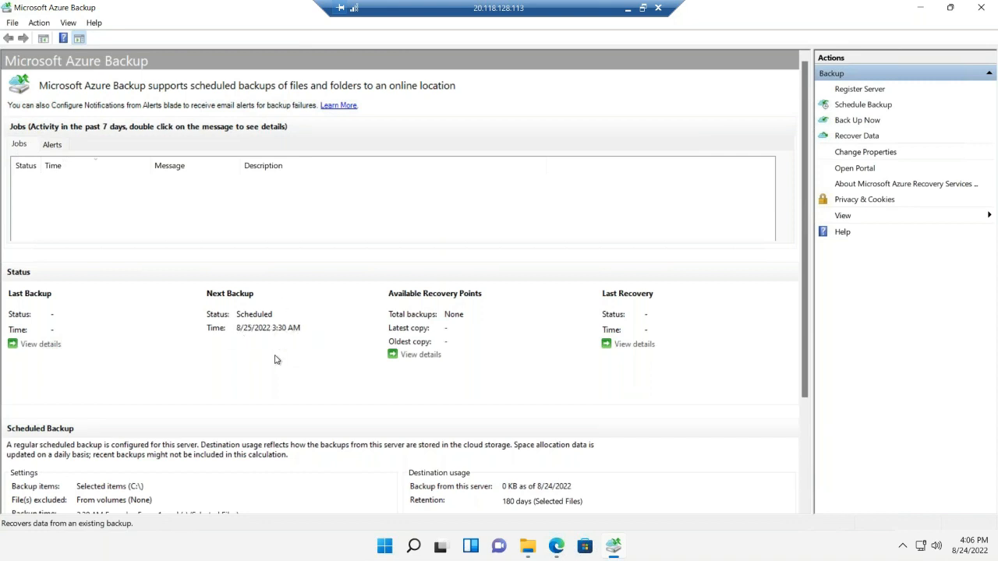
Check the contents of the Important Data folder on C: in File Explorer
click(528, 546)
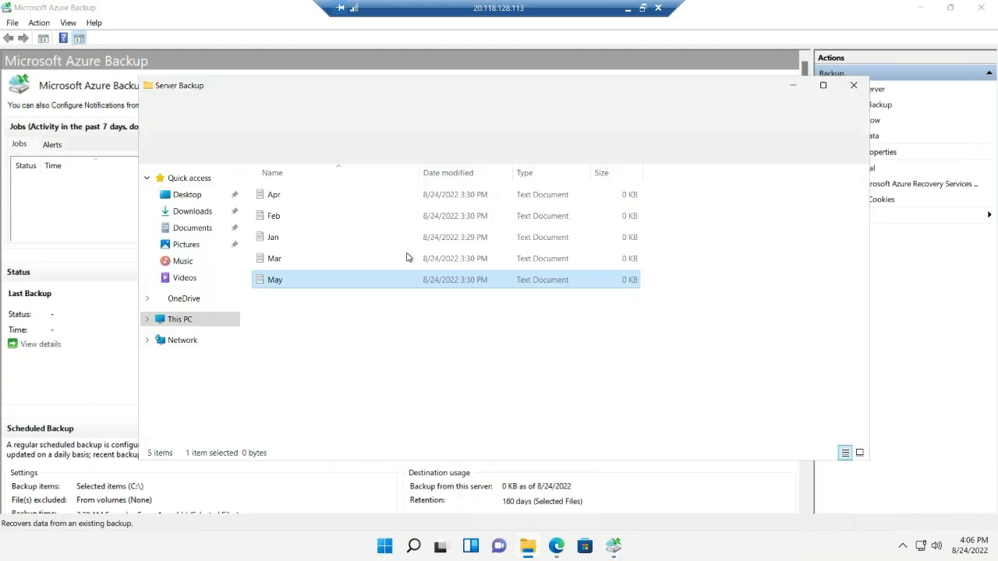
click(394, 148)
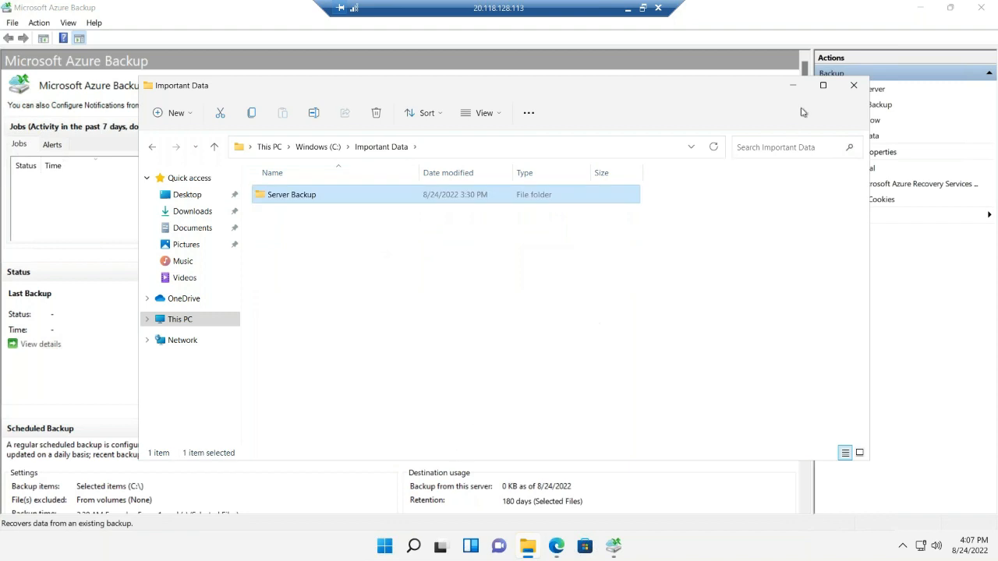
click(793, 85)
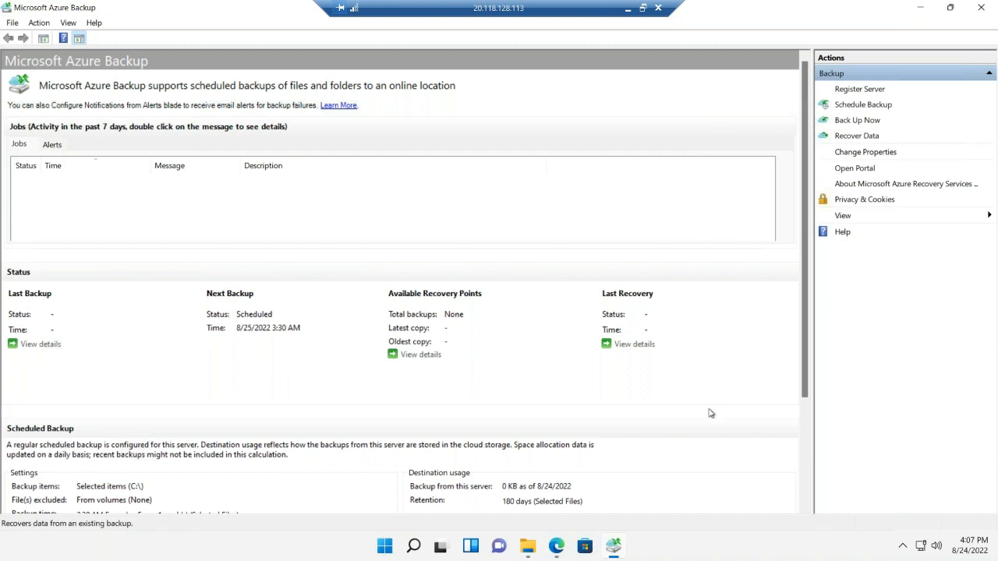
Start an immediate backup of C:\Important Data retained until 9/1/2022, and close the wizard while it runs
click(857, 120)
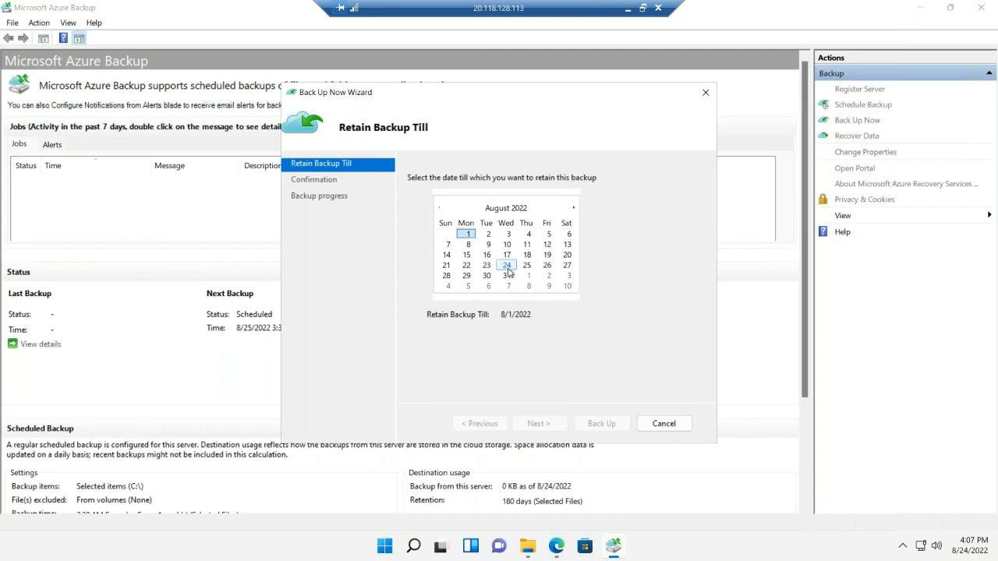
click(508, 267)
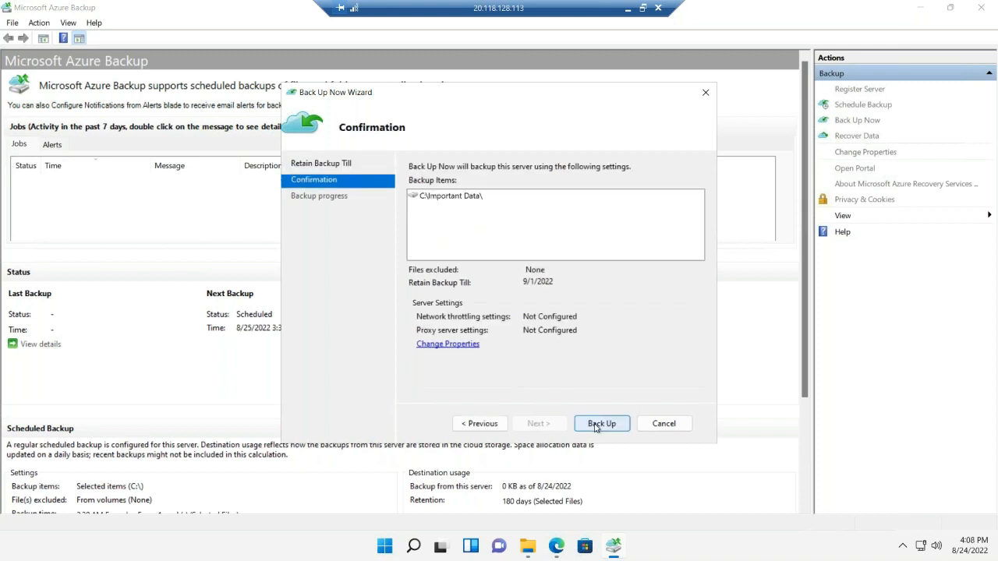
click(599, 423)
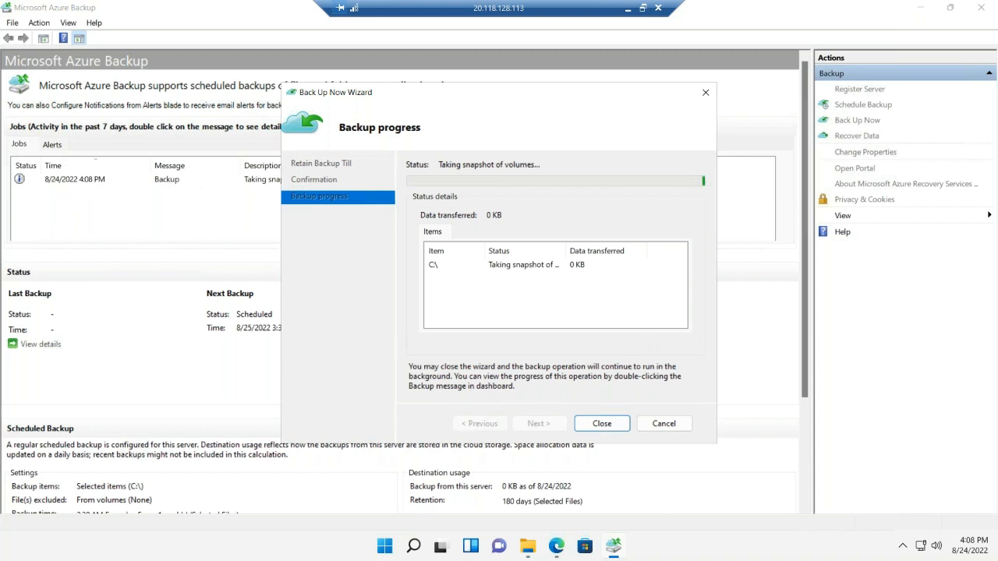
click(630, 9)
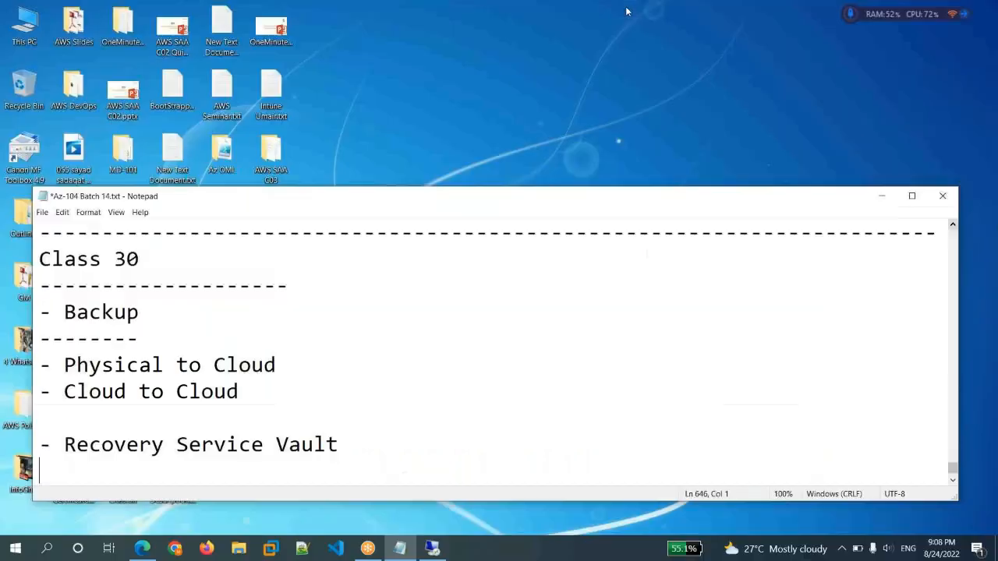
click(433, 548)
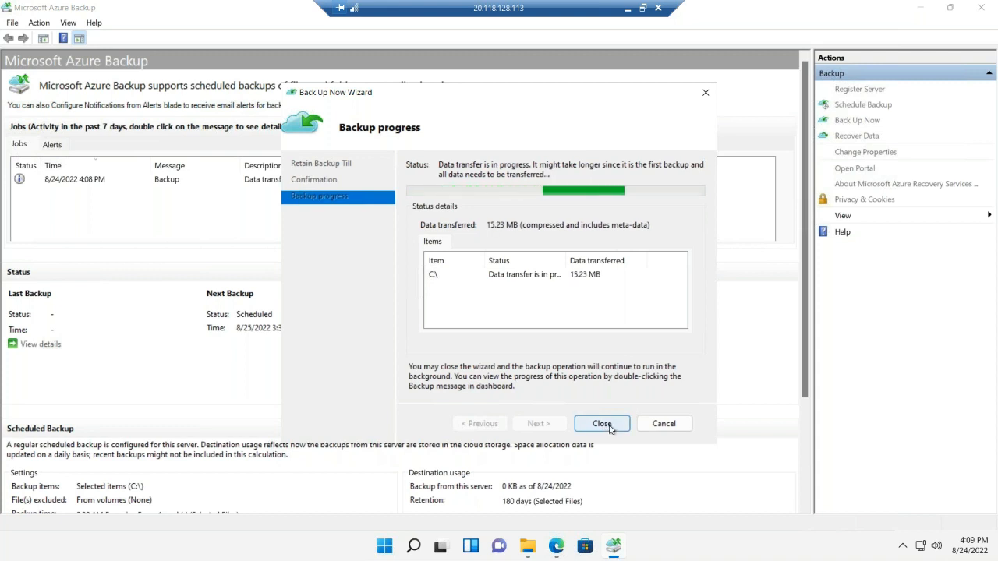
click(601, 423)
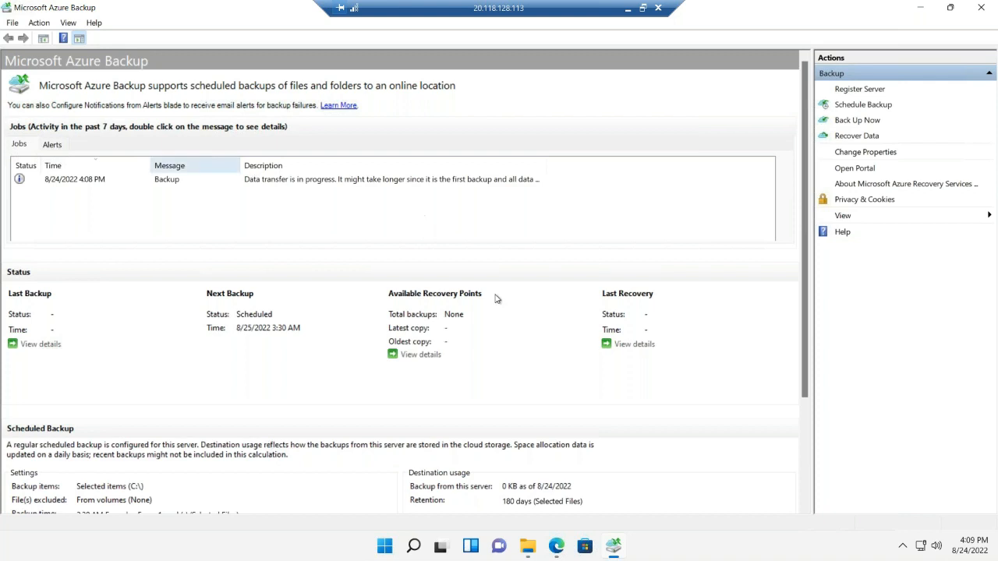
Switch to the Azure portal in Edge and examine the refreshed Azure Backup Agent items in myonprem-vault
click(920, 8)
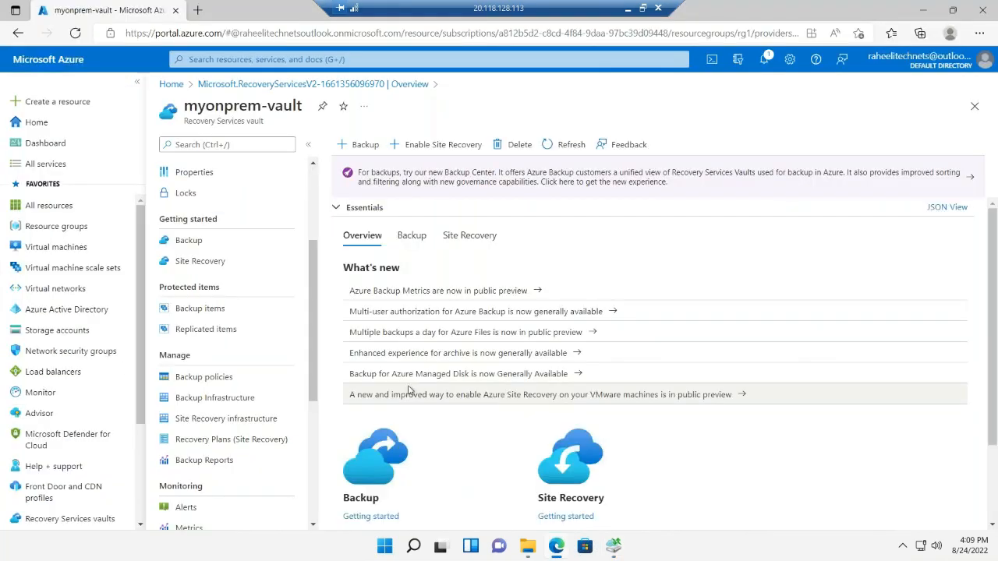
click(191, 242)
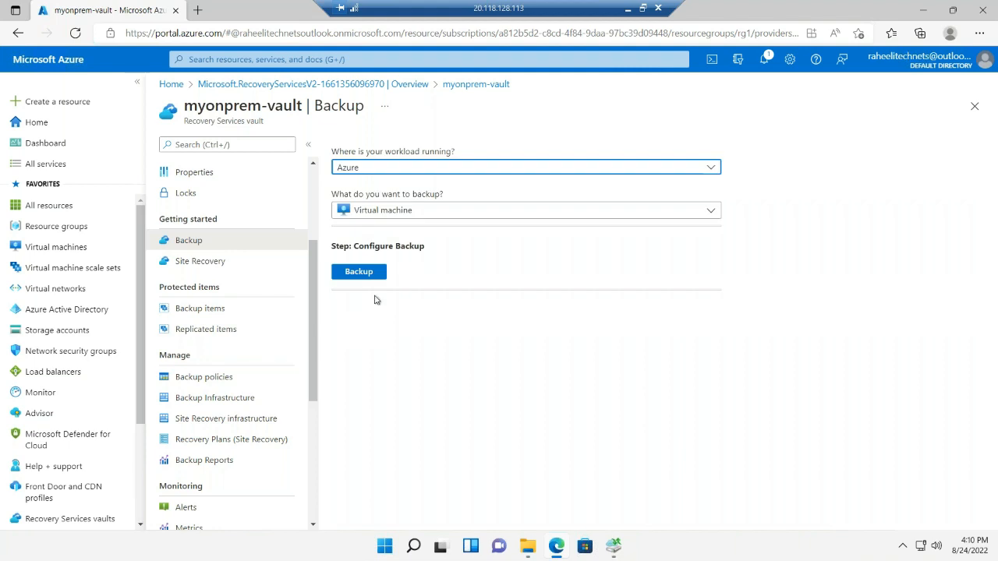
click(215, 310)
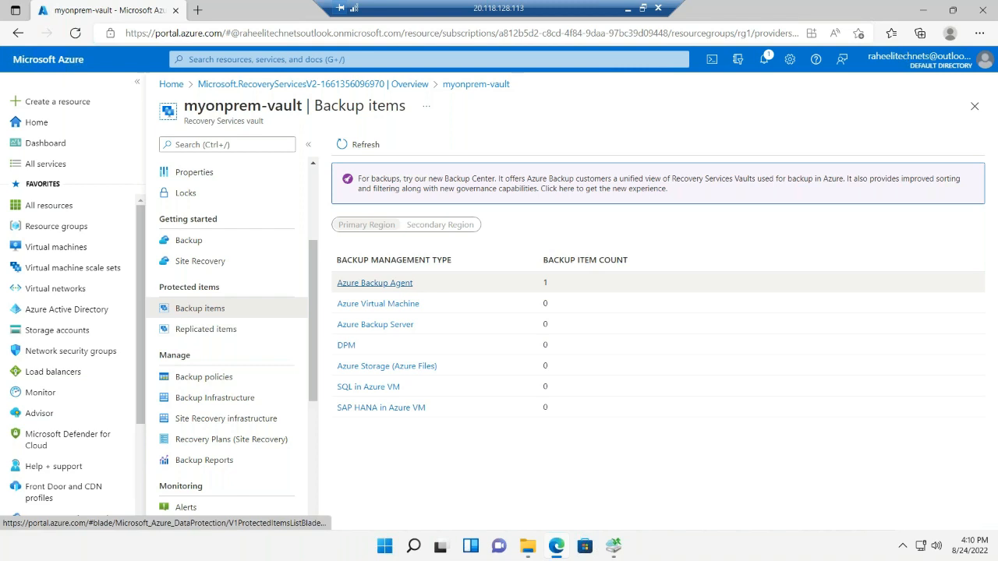
click(403, 285)
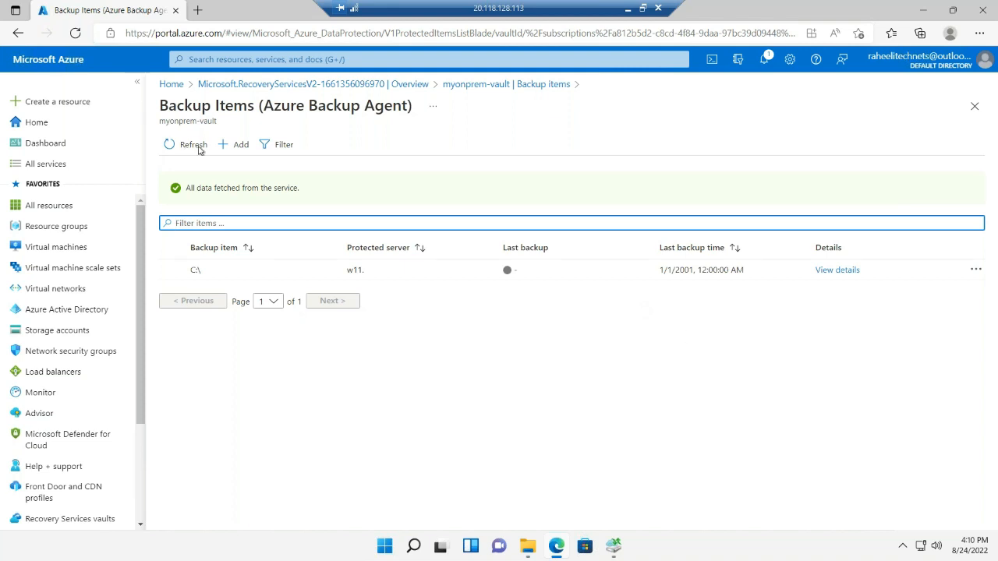
click(198, 148)
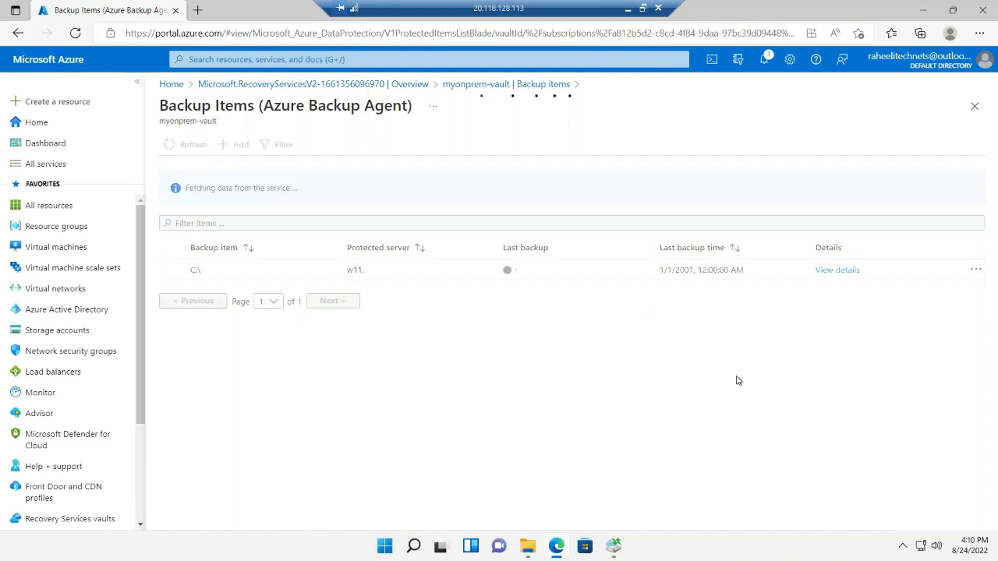
Return to the myonprem-vault overview and view its backup monitoring information
key(alt+Left)
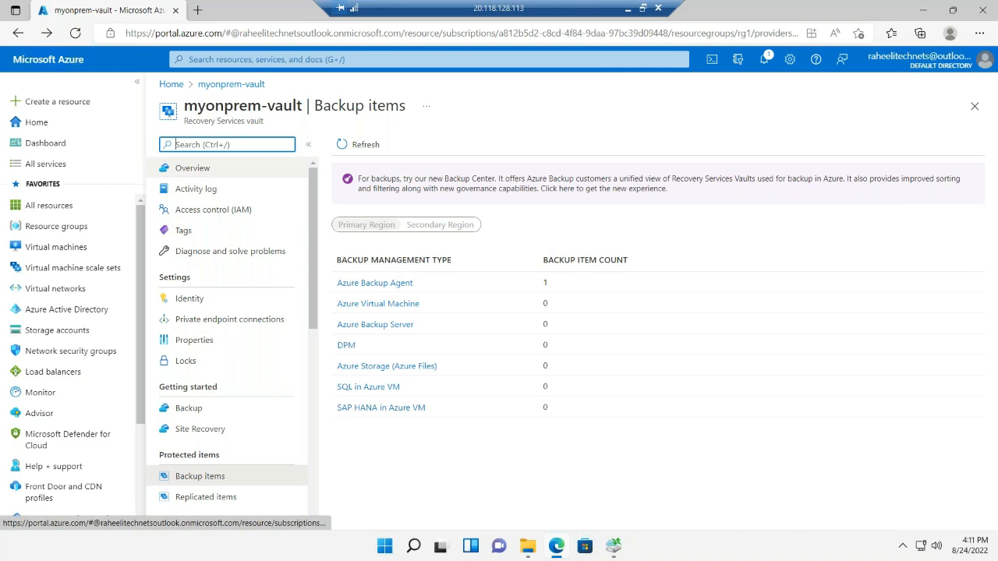
key(alt+Left)
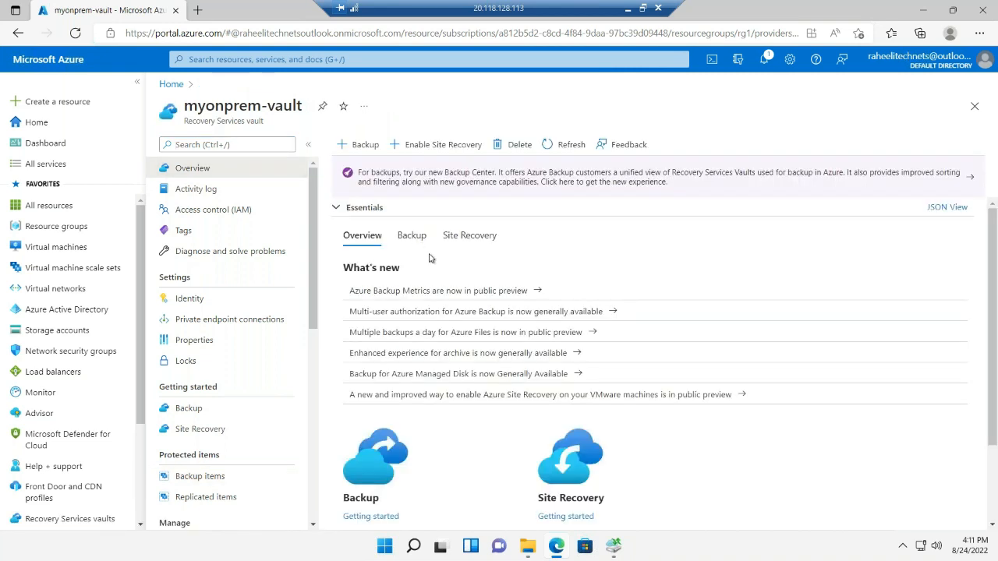
click(411, 235)
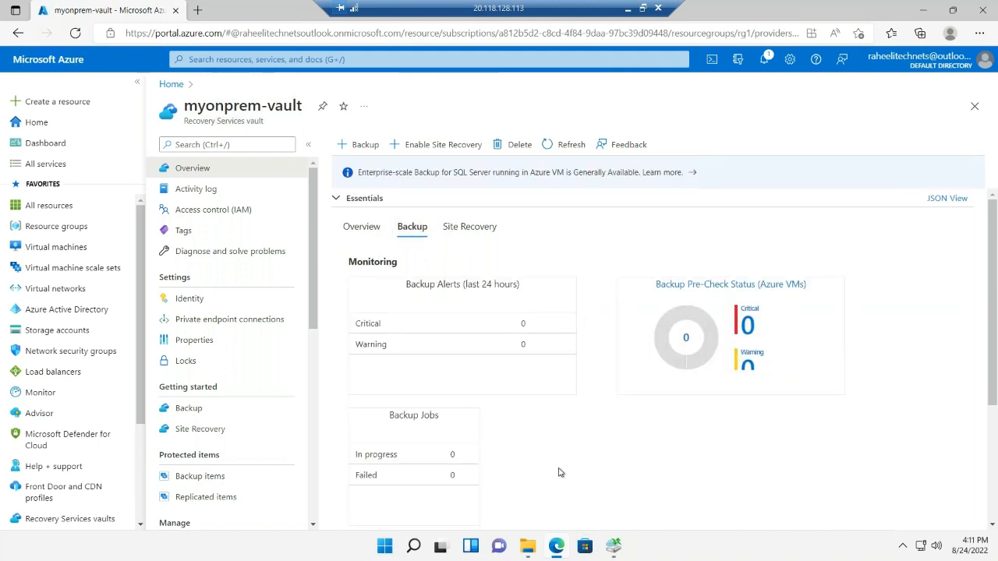
Open the Azure Backup Agent items of myonprem-vault from the Backup items tile in the overview's usage section
scroll(559, 473, down, 2)
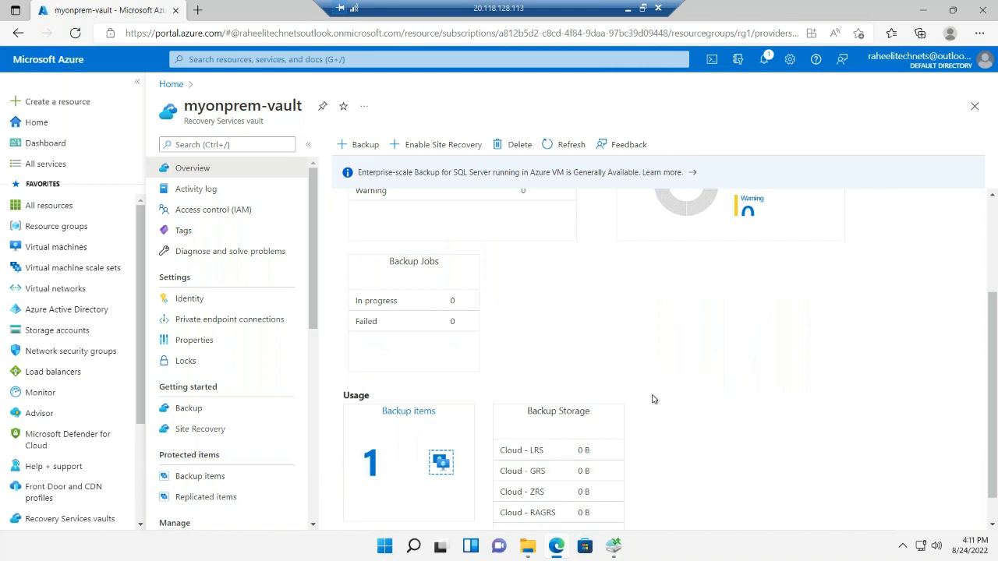
scroll(653, 399, down, 1)
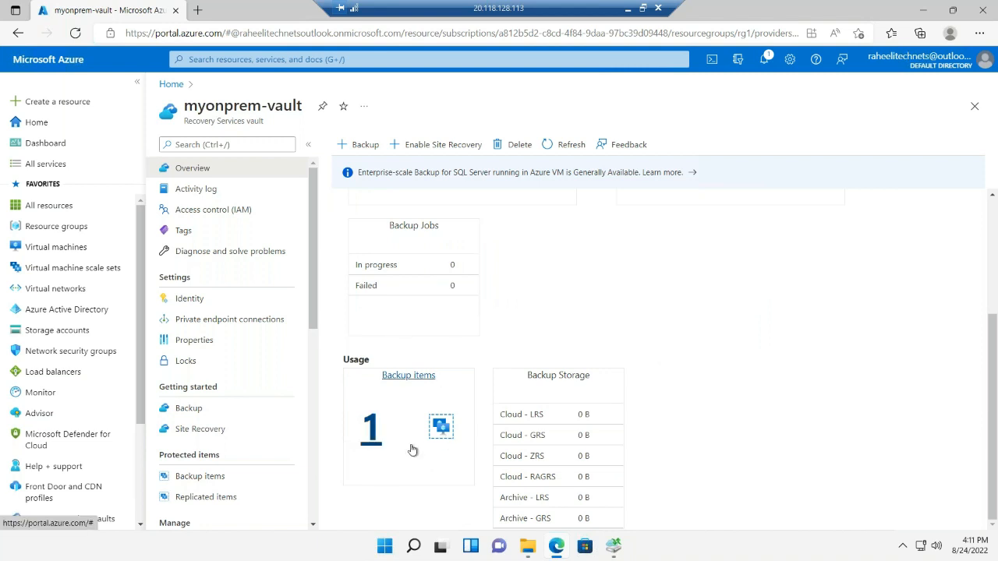
click(371, 429)
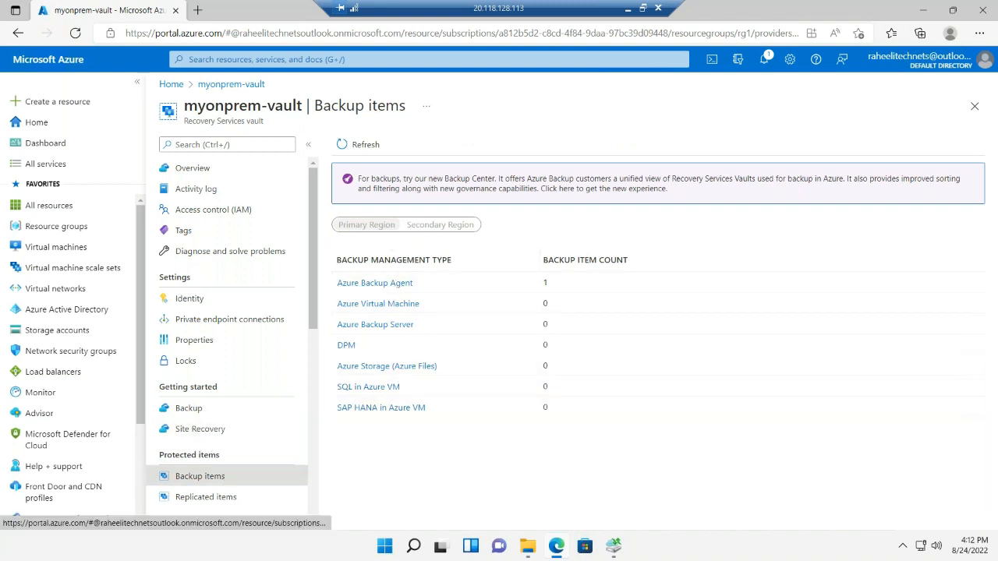
click(406, 282)
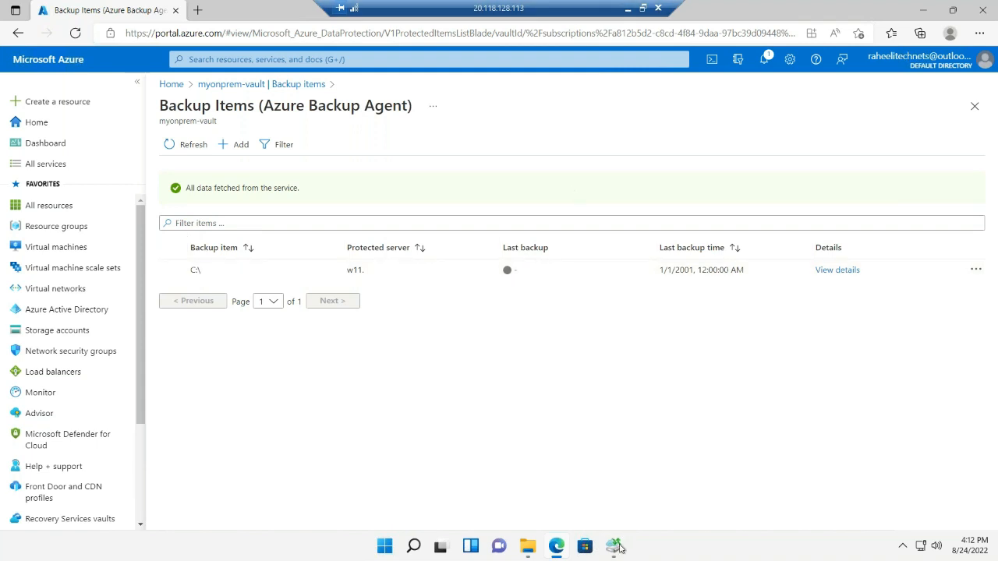
click(616, 547)
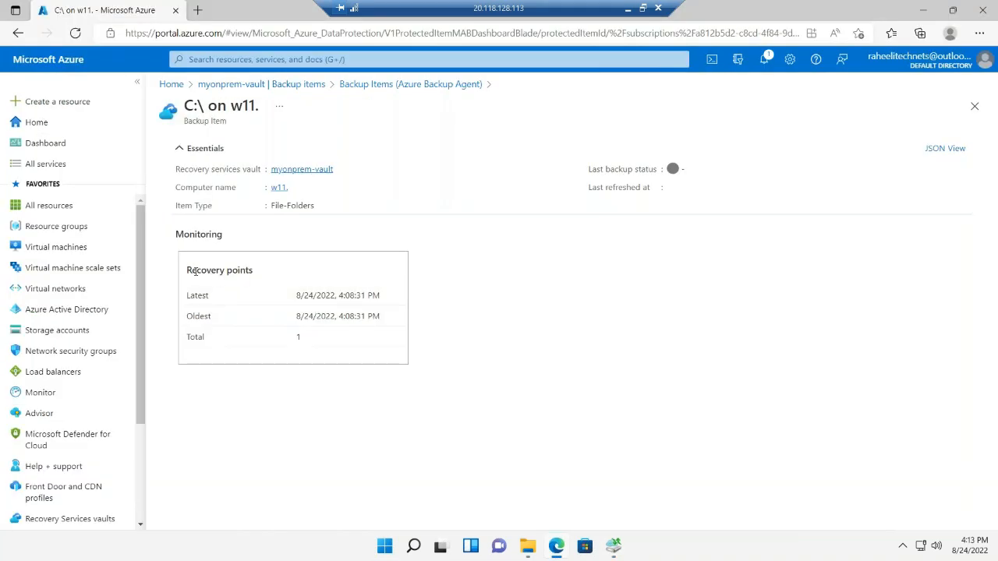
Examine the recovery points and latest backup time of the C:\ on w11 backup item
drag(185, 270, 262, 275)
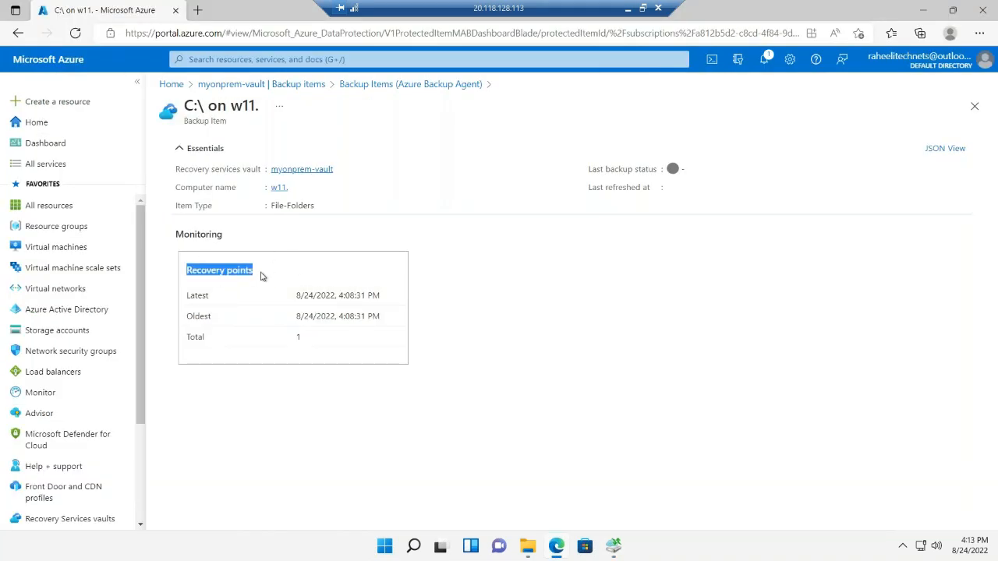
click(363, 345)
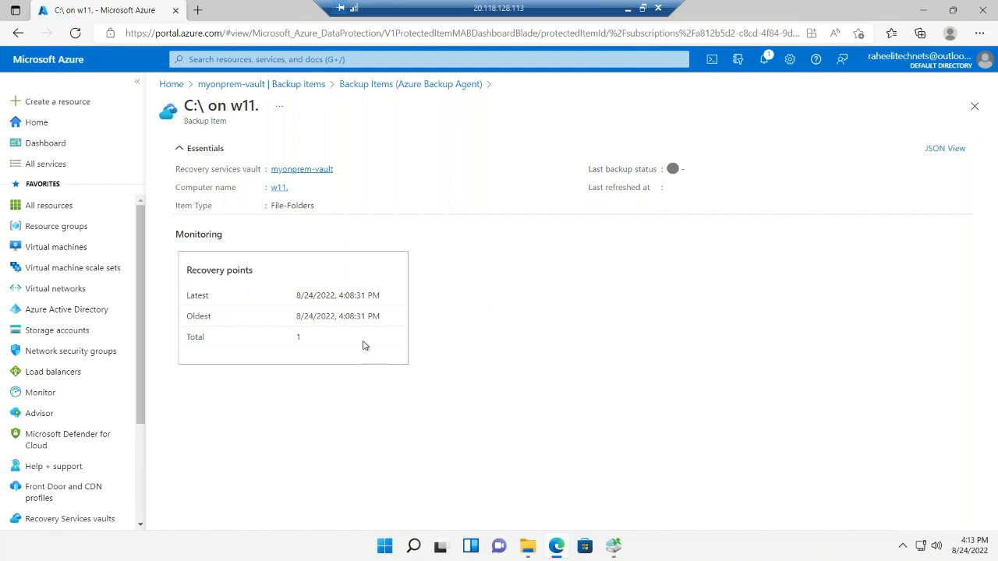
drag(298, 295, 366, 297)
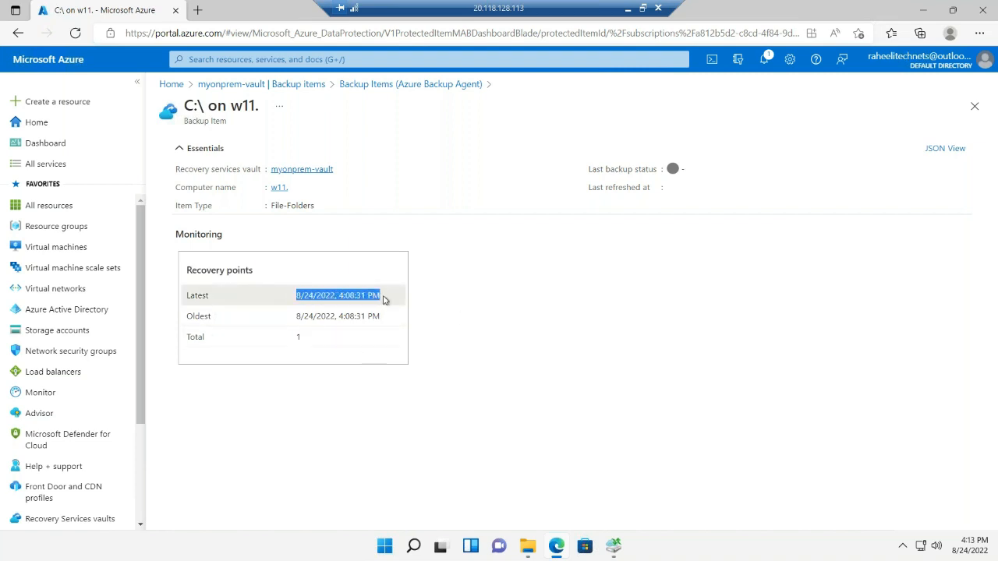
Switch to Microsoft Azure Backup, view the details of the available recovery points, and compare them with the backup item in the Azure portal
click(614, 545)
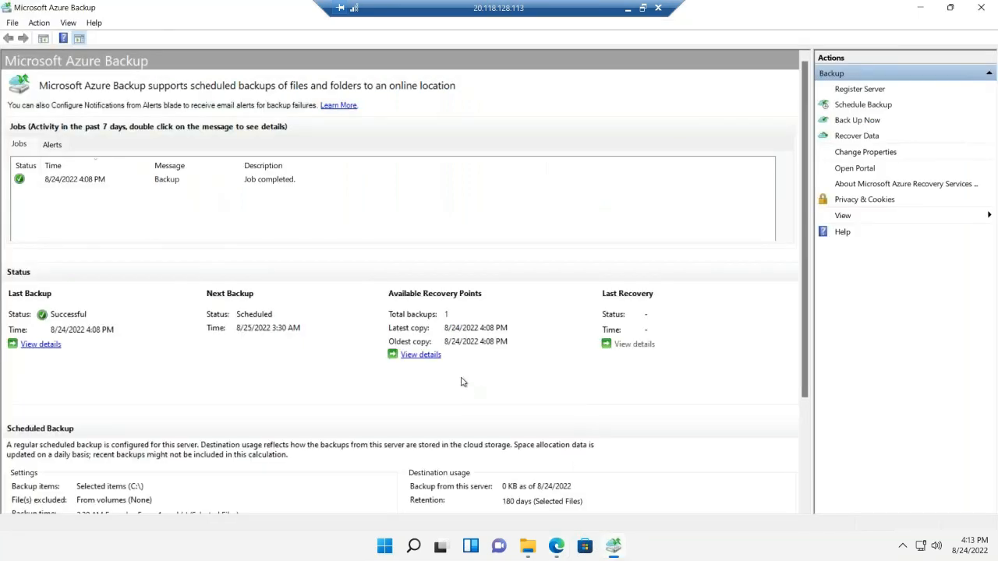
click(421, 355)
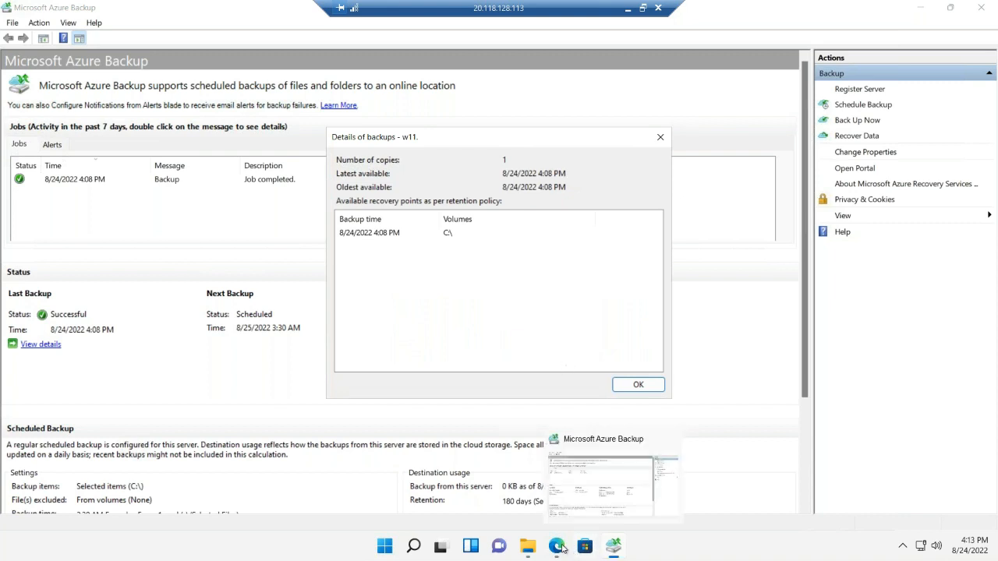
mouse_move(558, 545)
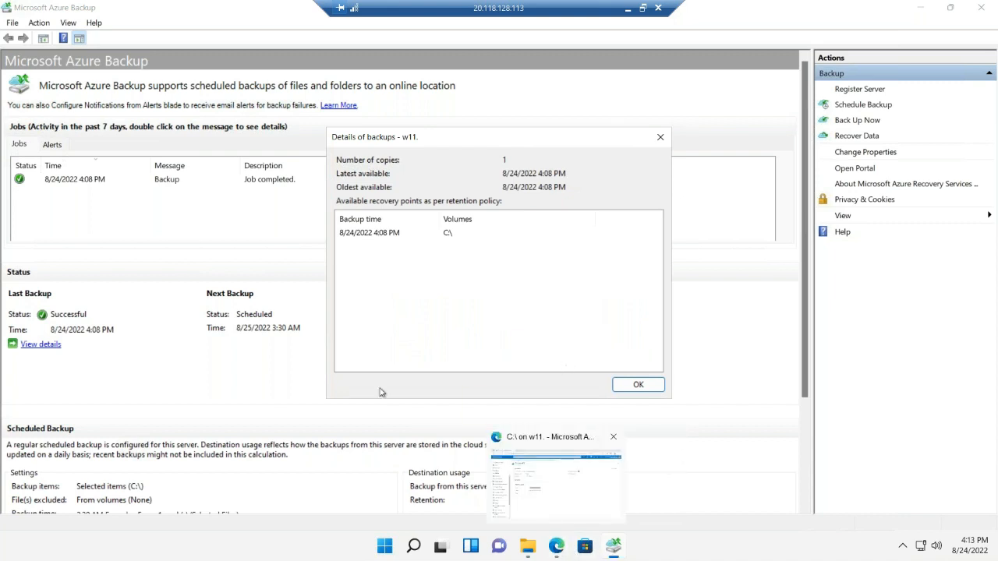
click(565, 493)
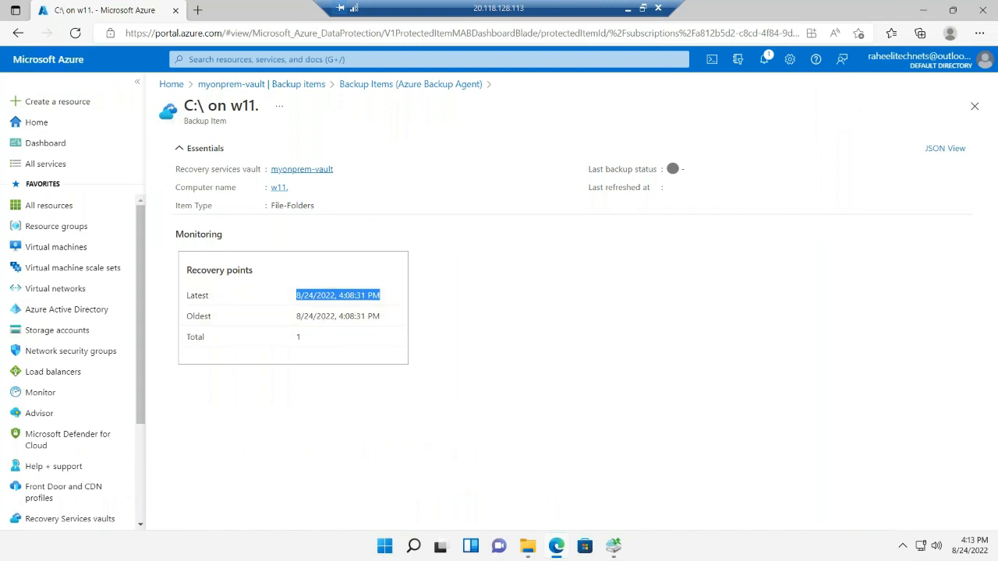
Switch back to Microsoft Azure Backup and start a data recovery from this server for individual files and folders
key(alt+Tab)
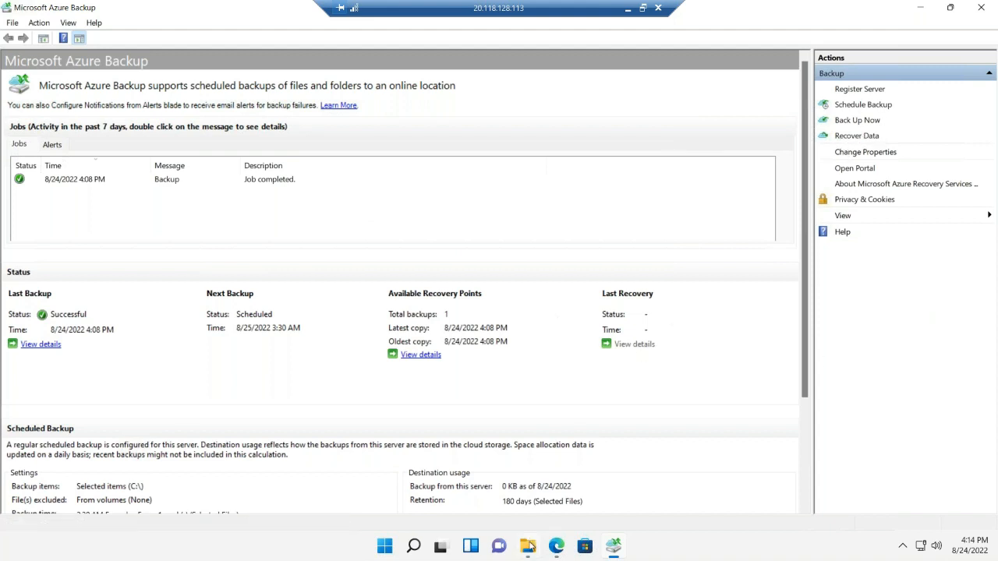
click(857, 136)
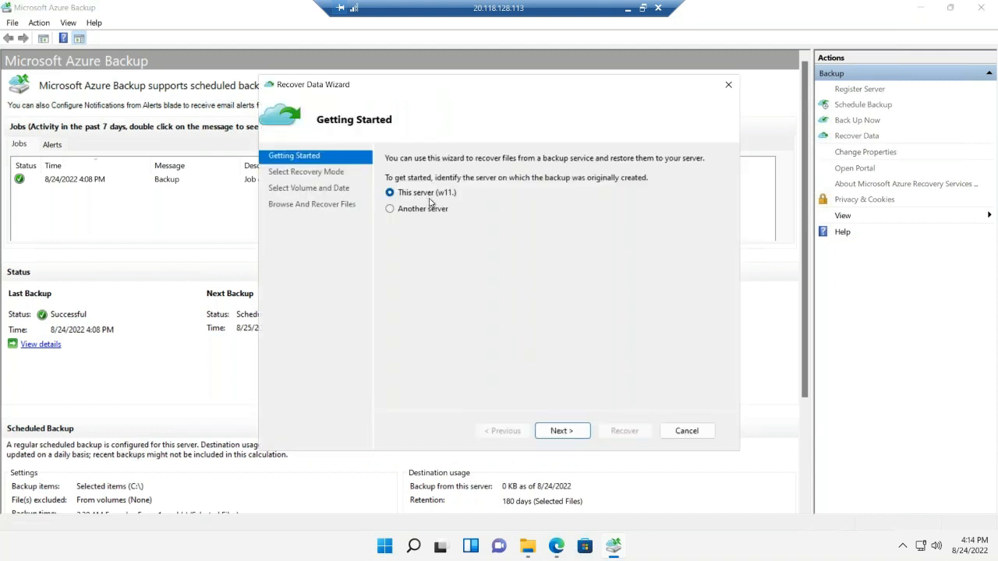
click(576, 432)
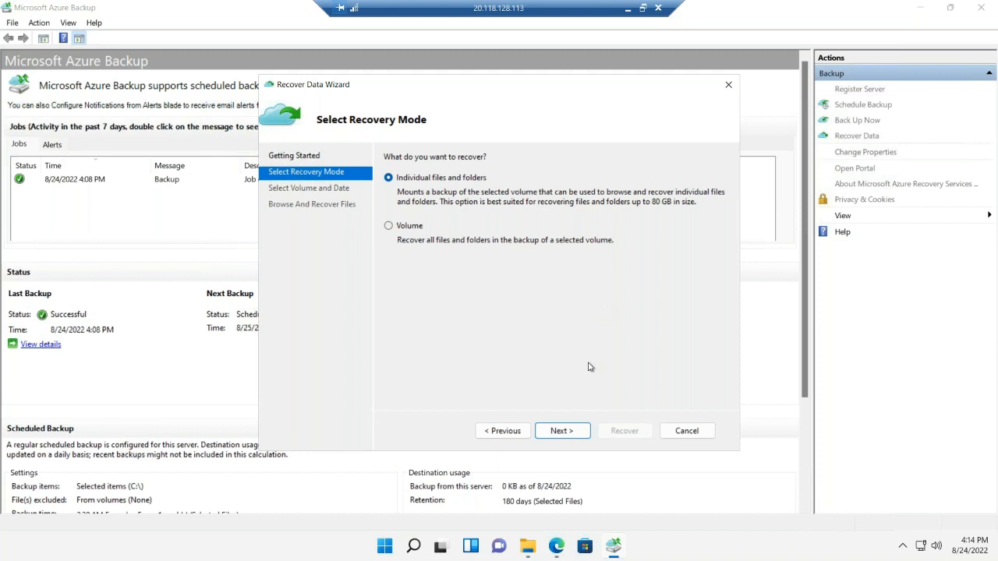
click(573, 431)
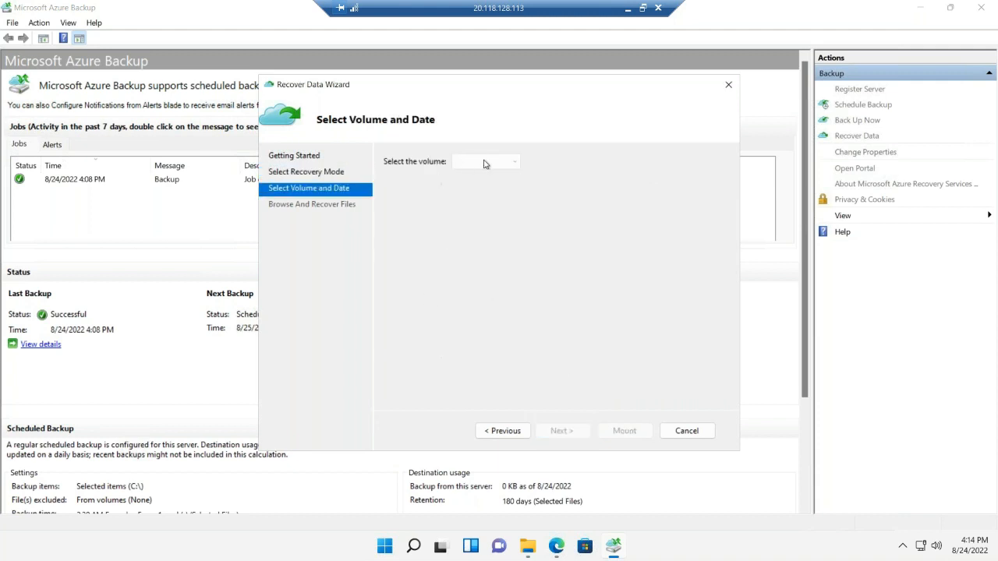
Choose volume C:\ with the 8/24/2022 4:08 PM backup and mount it as a recovery volume
click(516, 164)
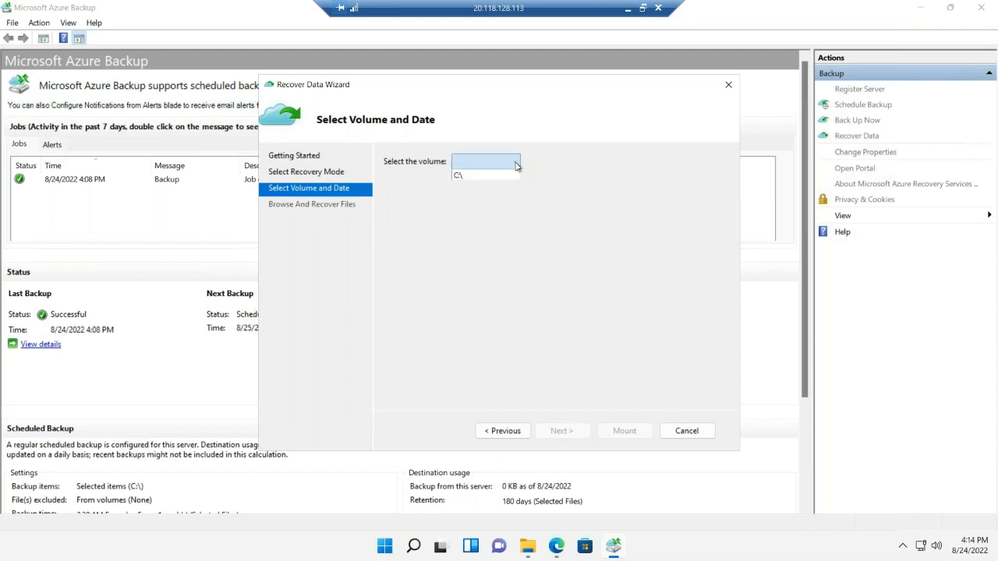
click(463, 175)
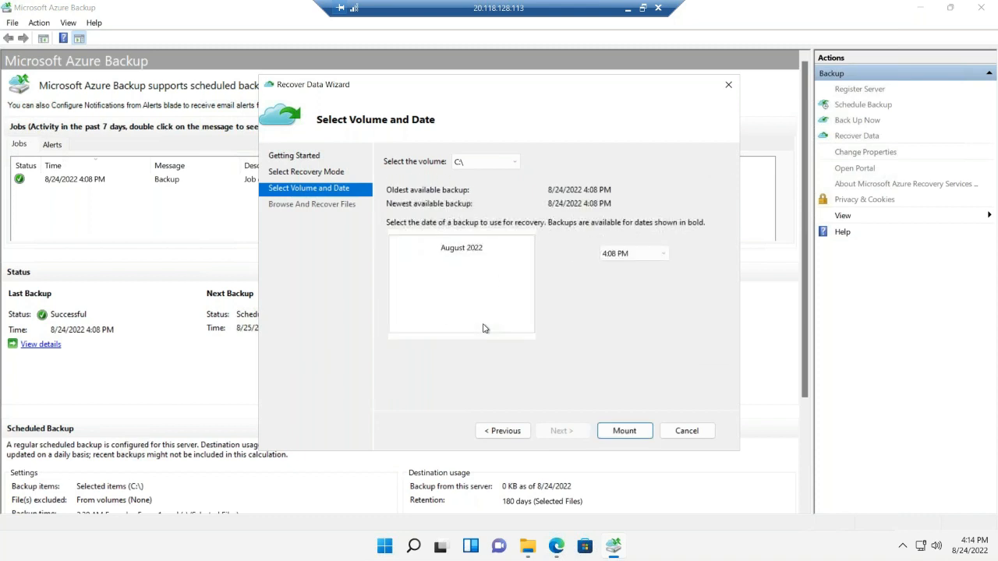
click(462, 305)
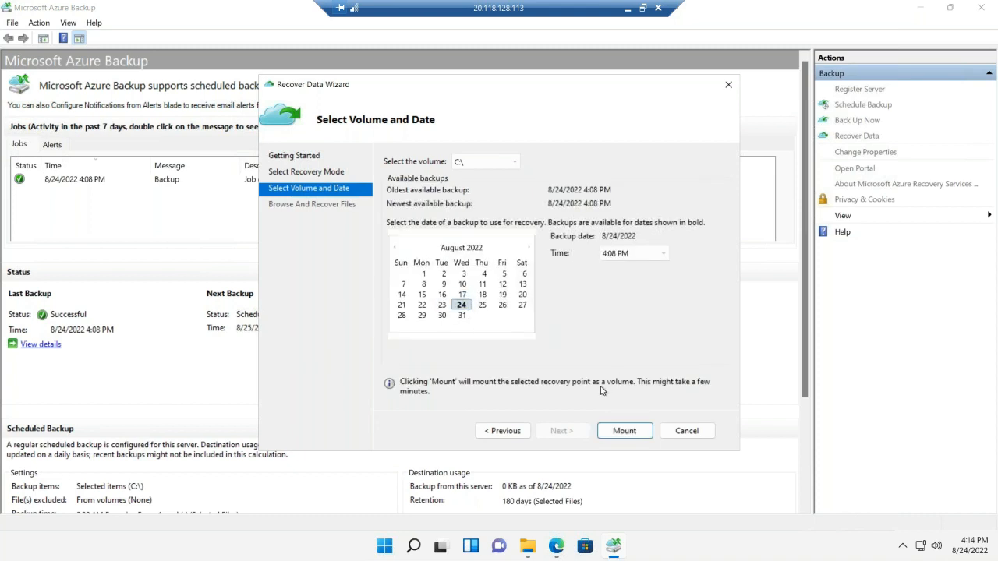
mouse_move(613, 555)
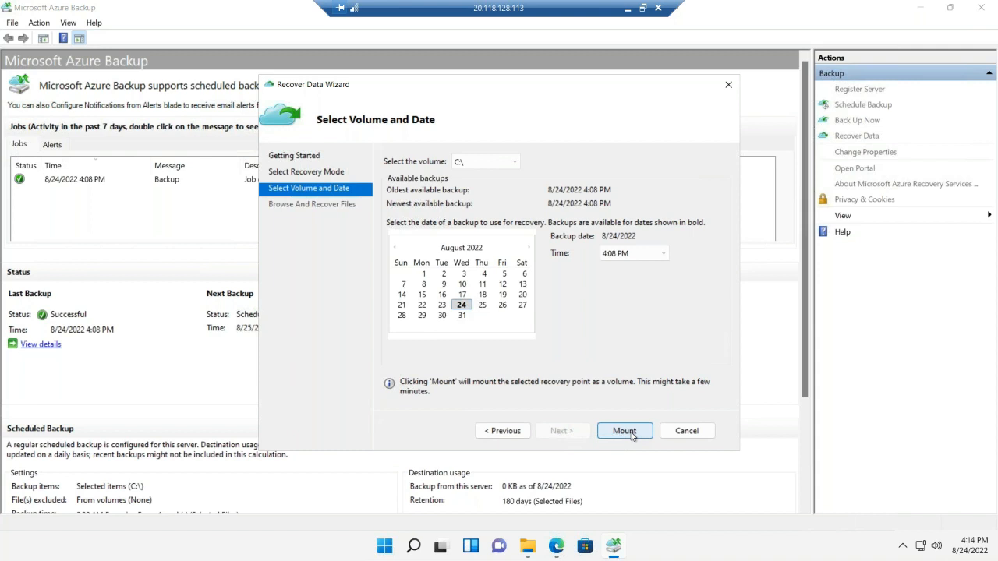
click(625, 432)
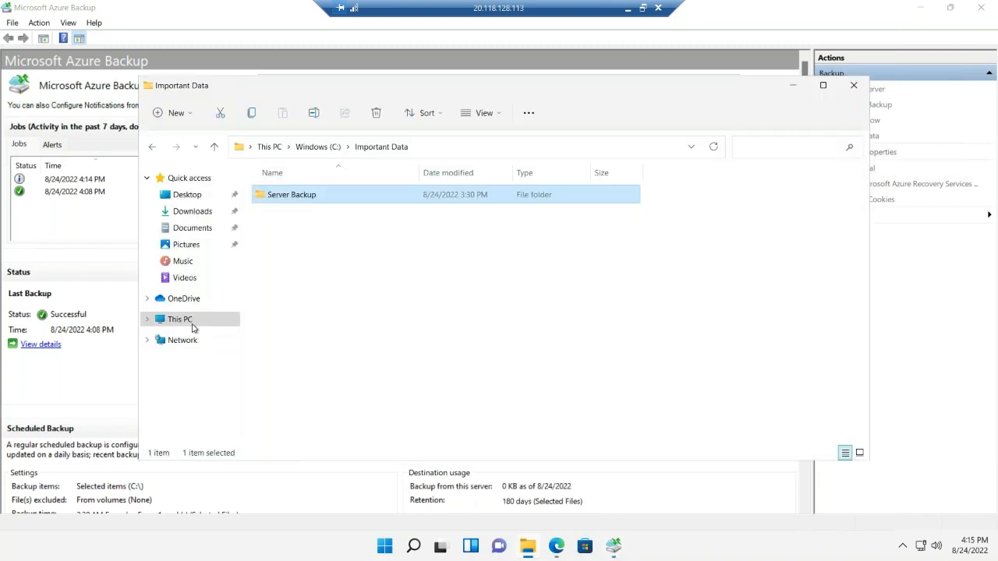
Browse the mounted recovery volume F: in File Explorer, check the contents of its Important Data folder, and close the window
click(179, 320)
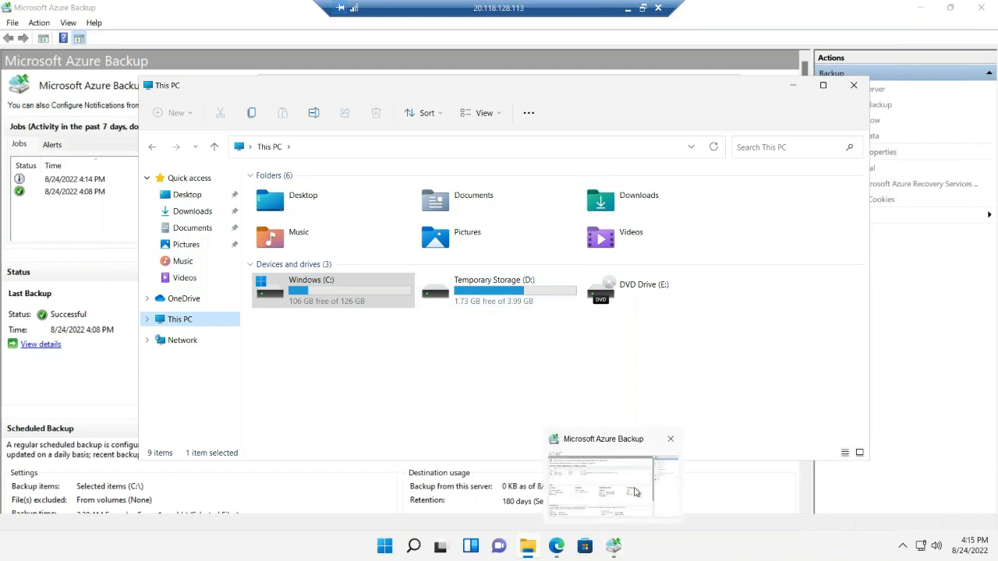
click(634, 492)
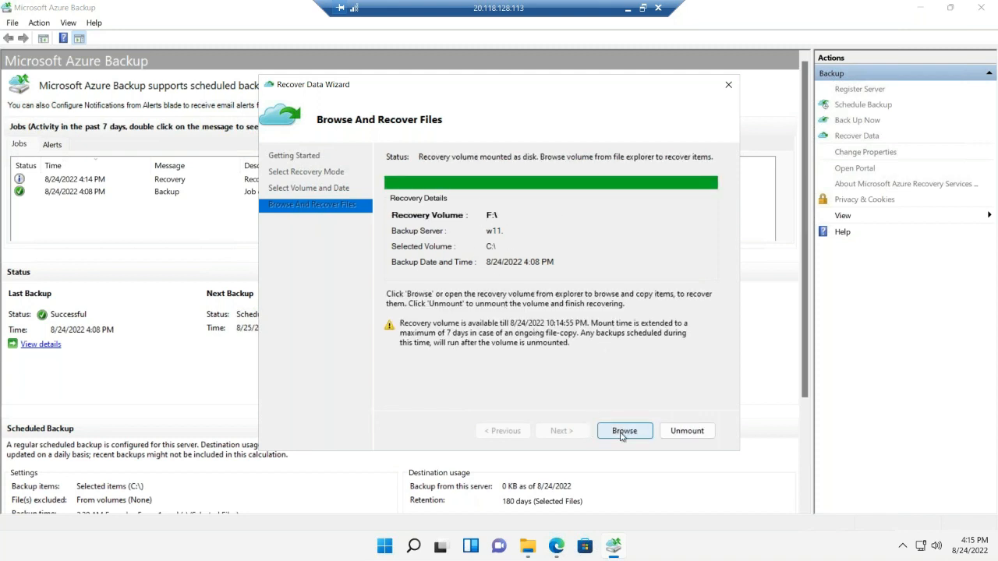
click(527, 548)
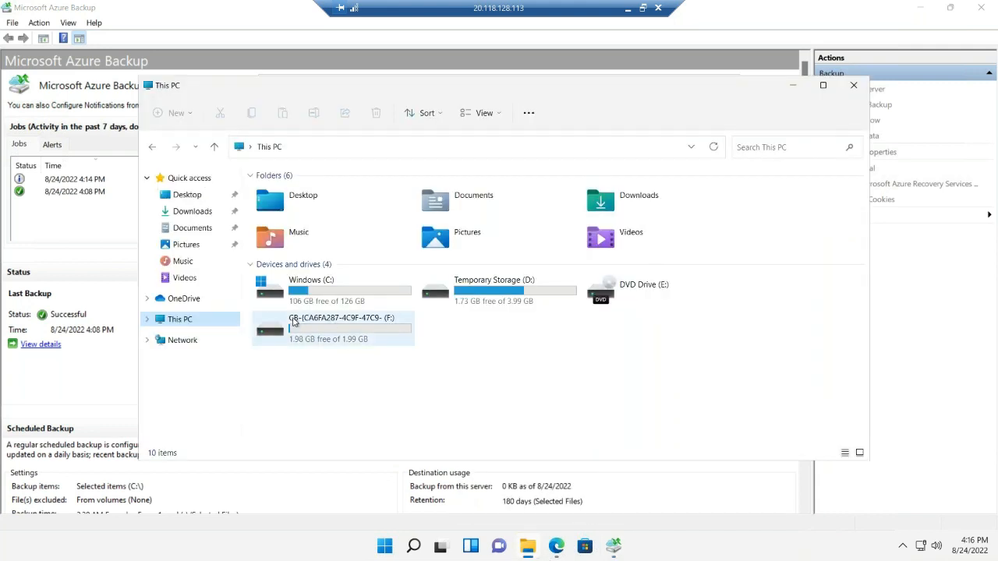
click(325, 340)
double_click(325, 340)
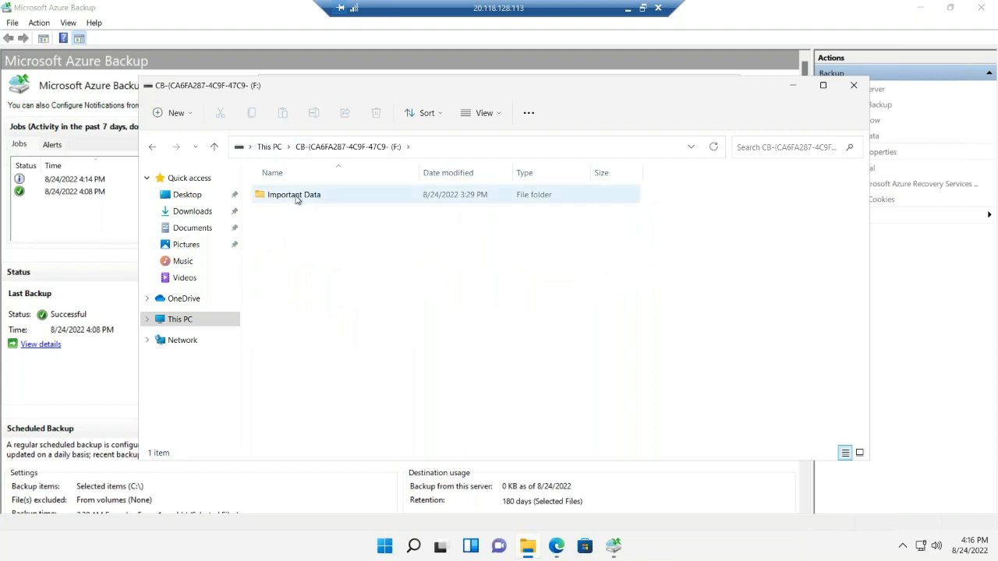
click(296, 199)
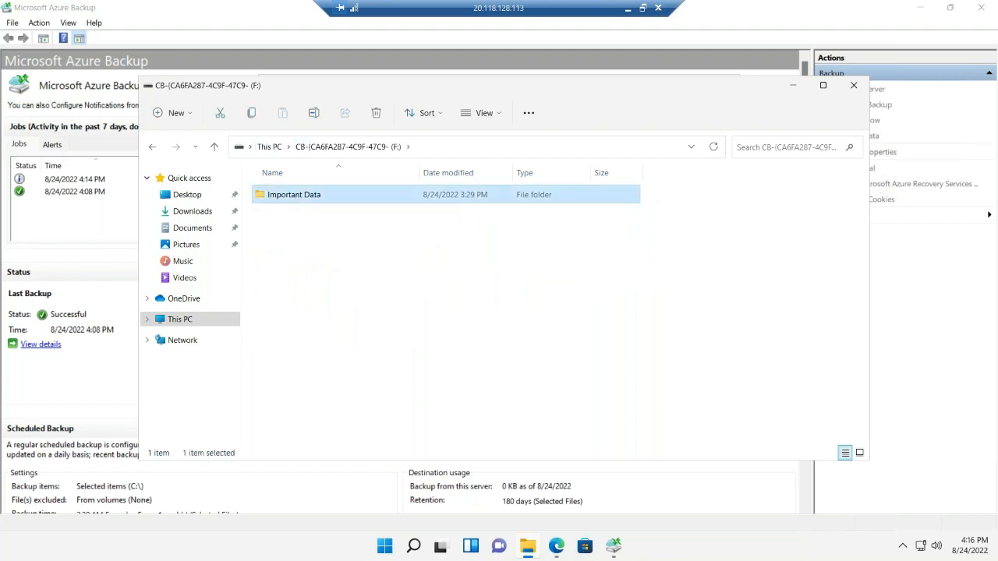
key(Return)
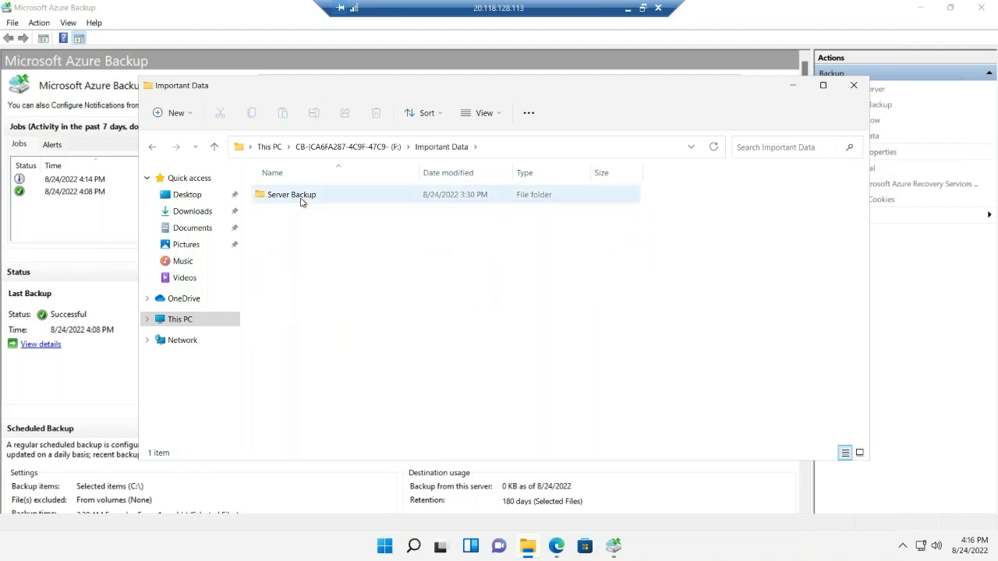
click(853, 85)
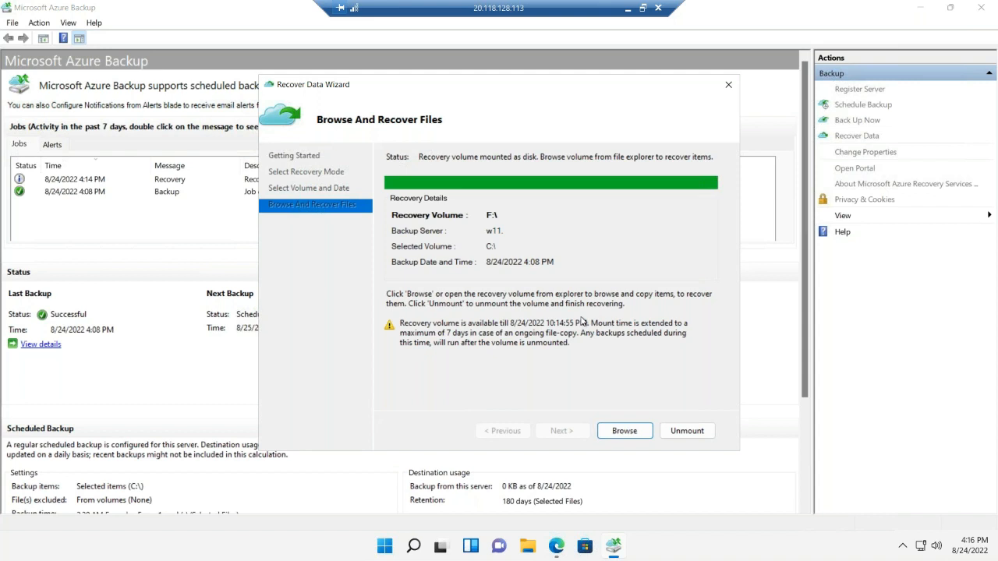
Unmount the recovery volume to end the recovery, and check the drives under This PC in File Explorer
click(697, 432)
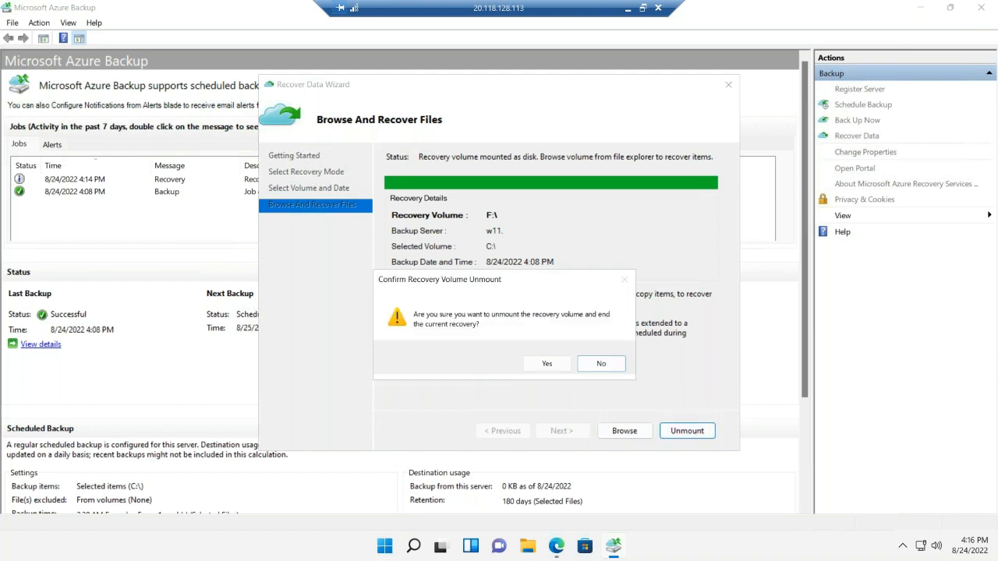
click(542, 367)
click(529, 548)
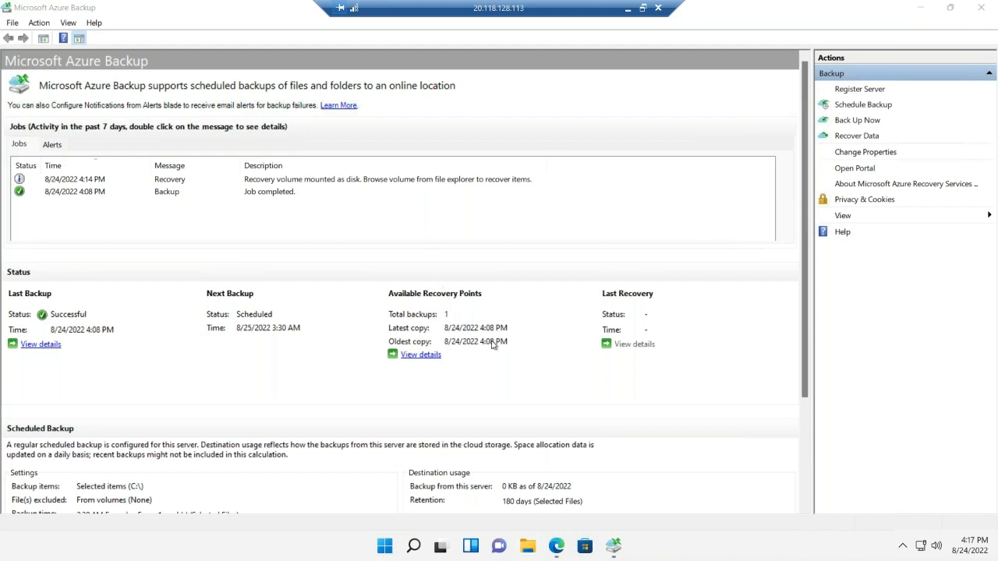
click(528, 551)
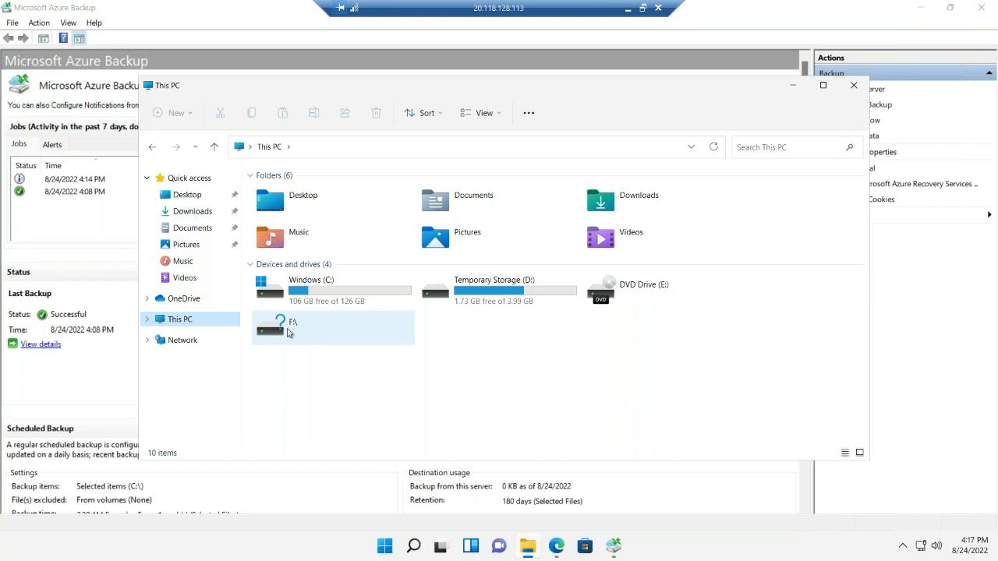
right_click(569, 379)
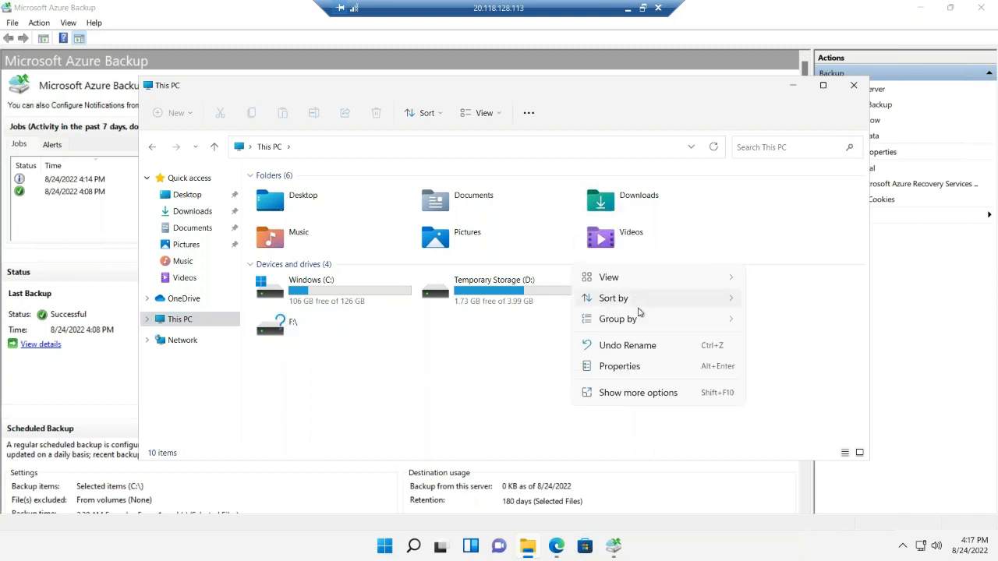
click(563, 392)
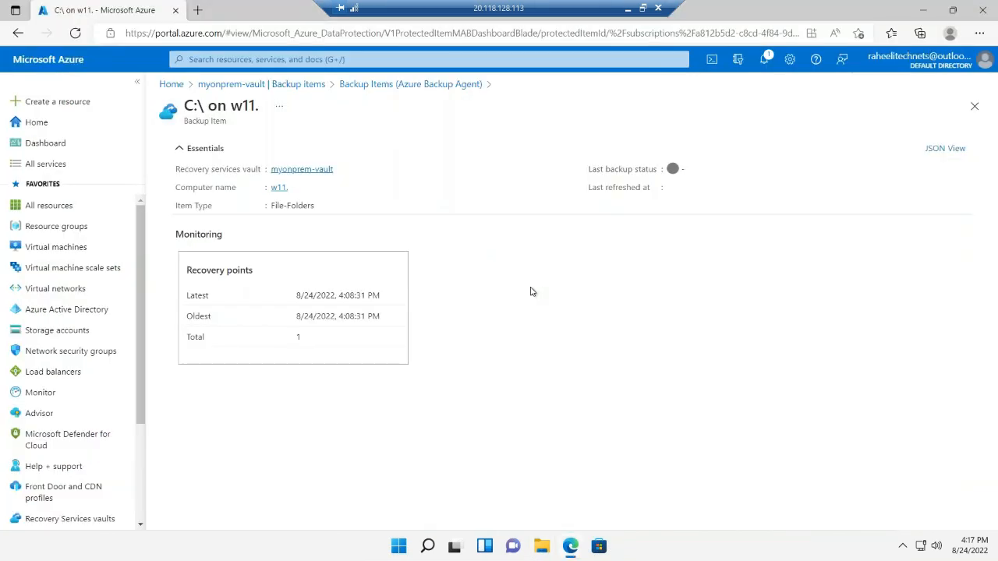
click(630, 11)
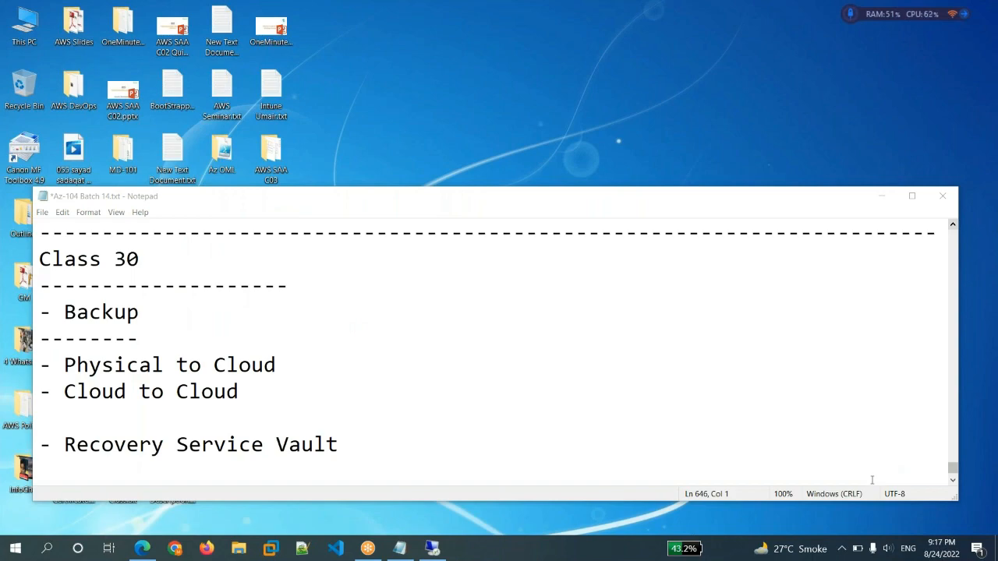
key(alt+Tab)
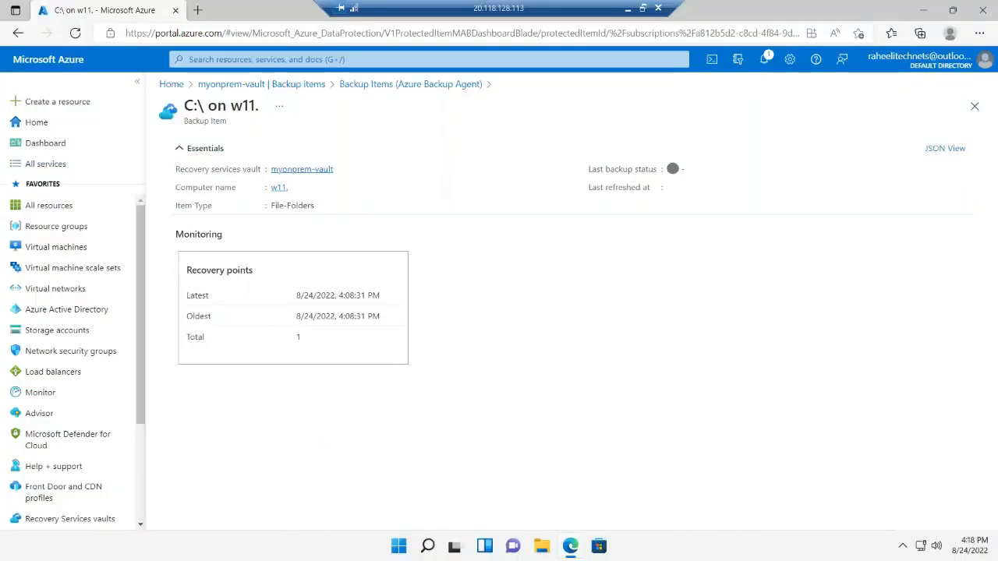